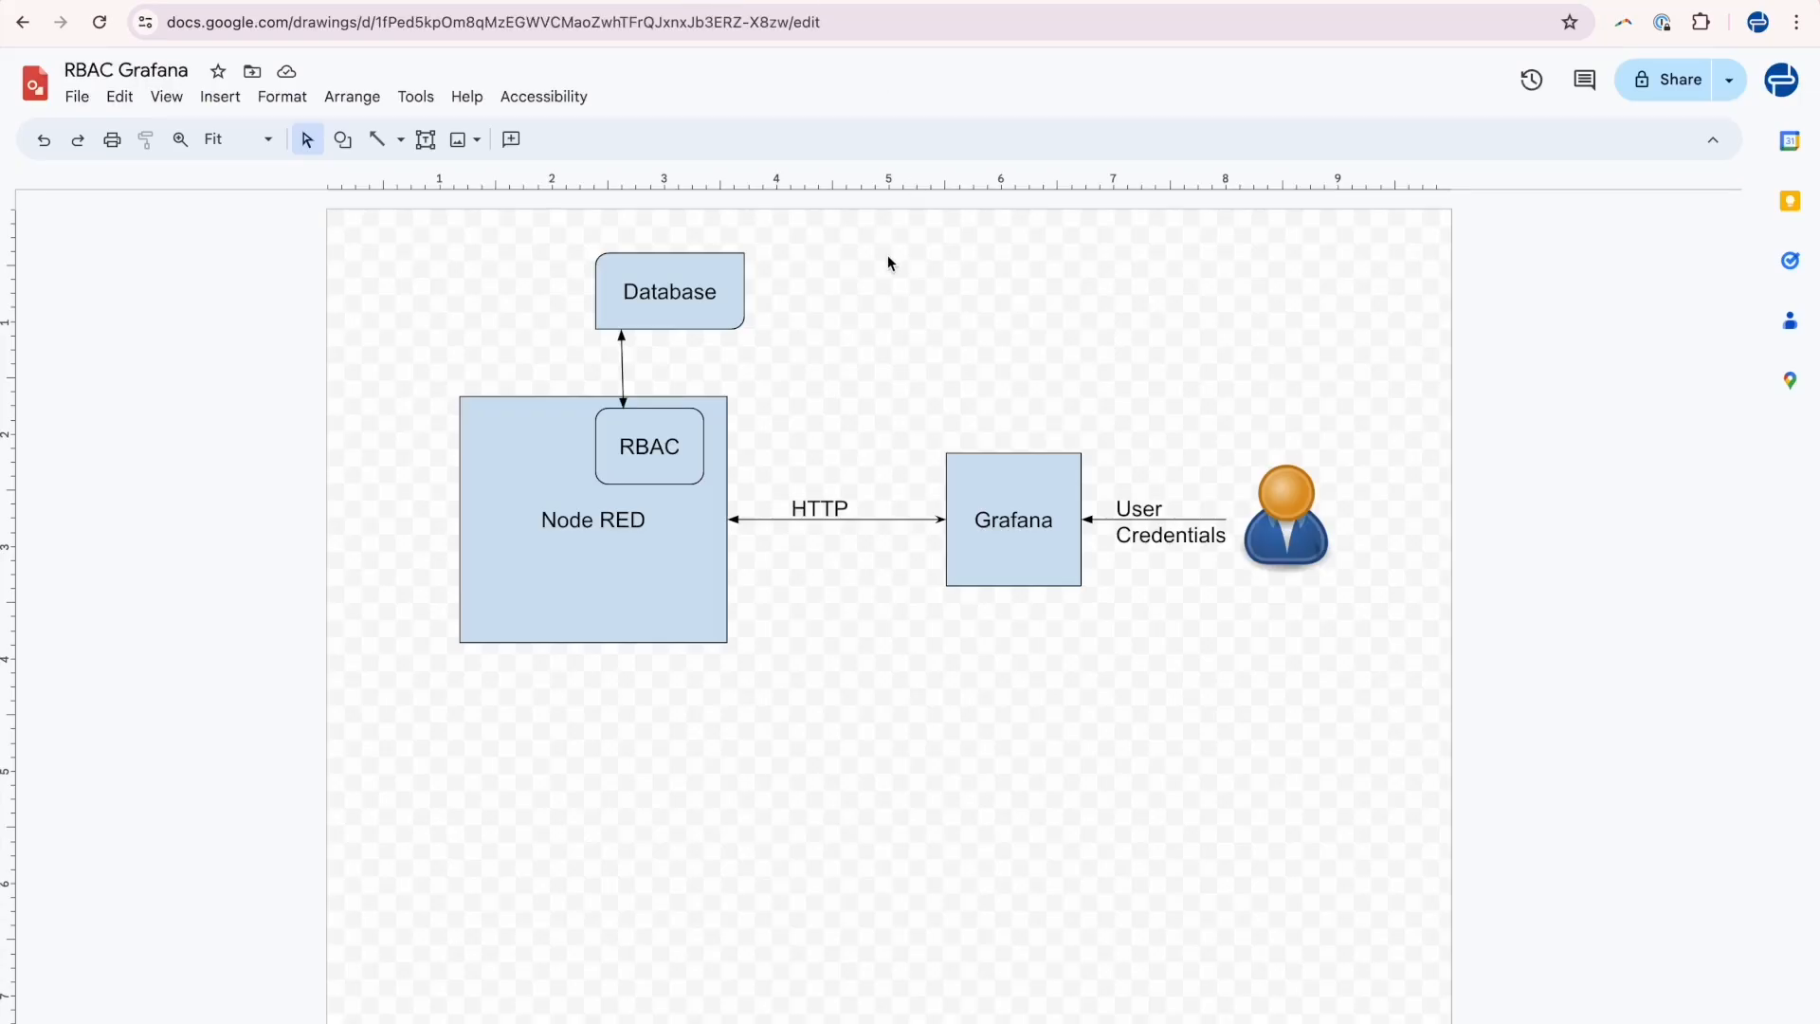
# Examine the Node RED, user and Grafana shapes in the RBAC Grafana architecture diagram.
pyautogui.click(640, 528)
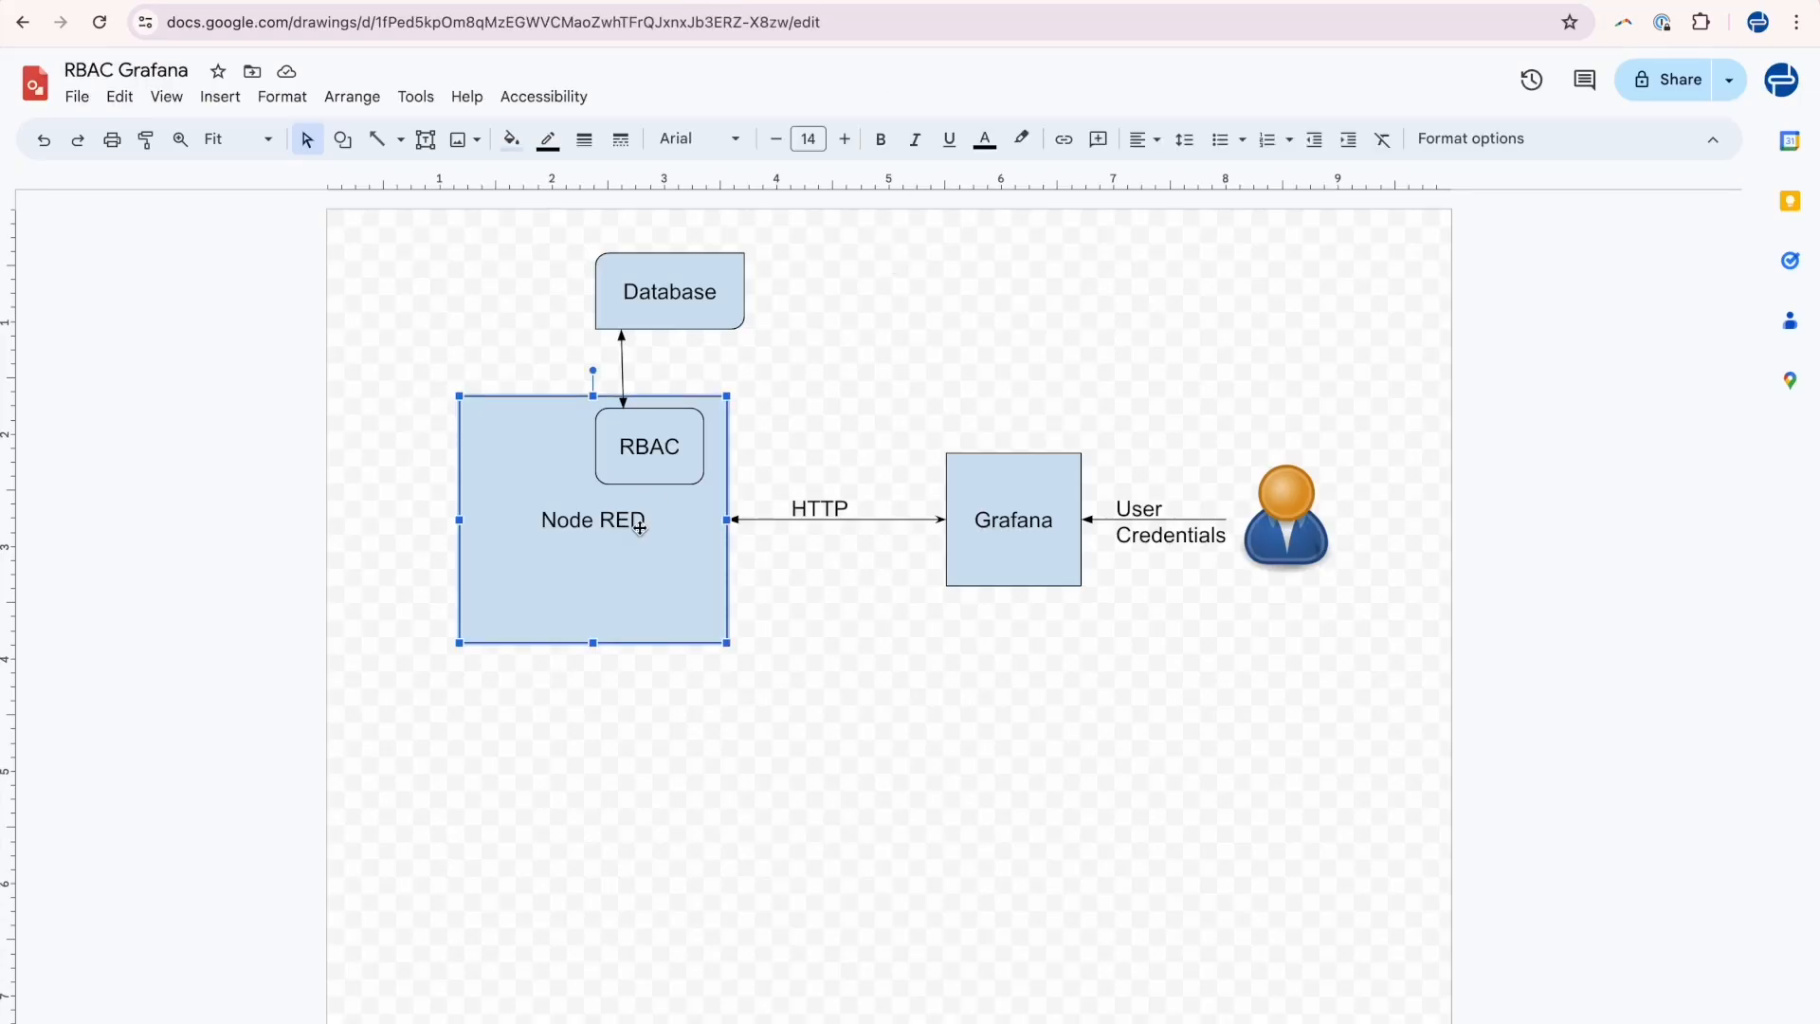
pyautogui.click(800, 438)
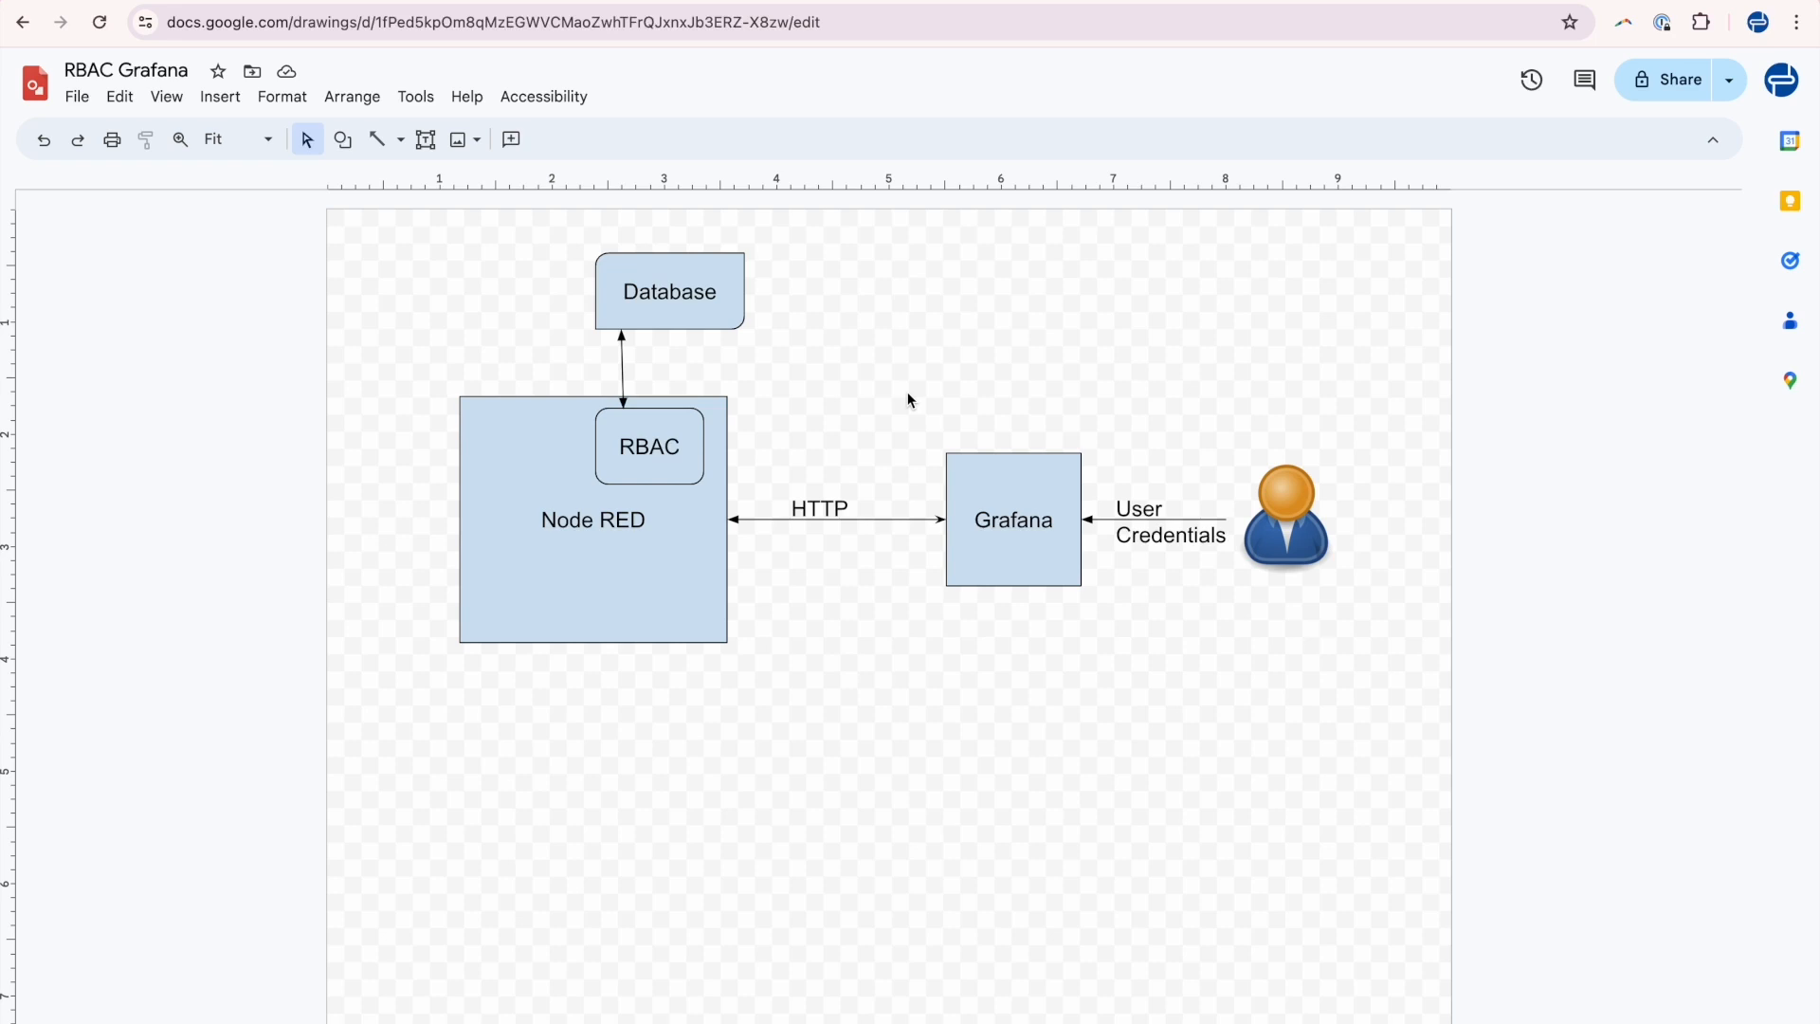
pyautogui.click(730, 490)
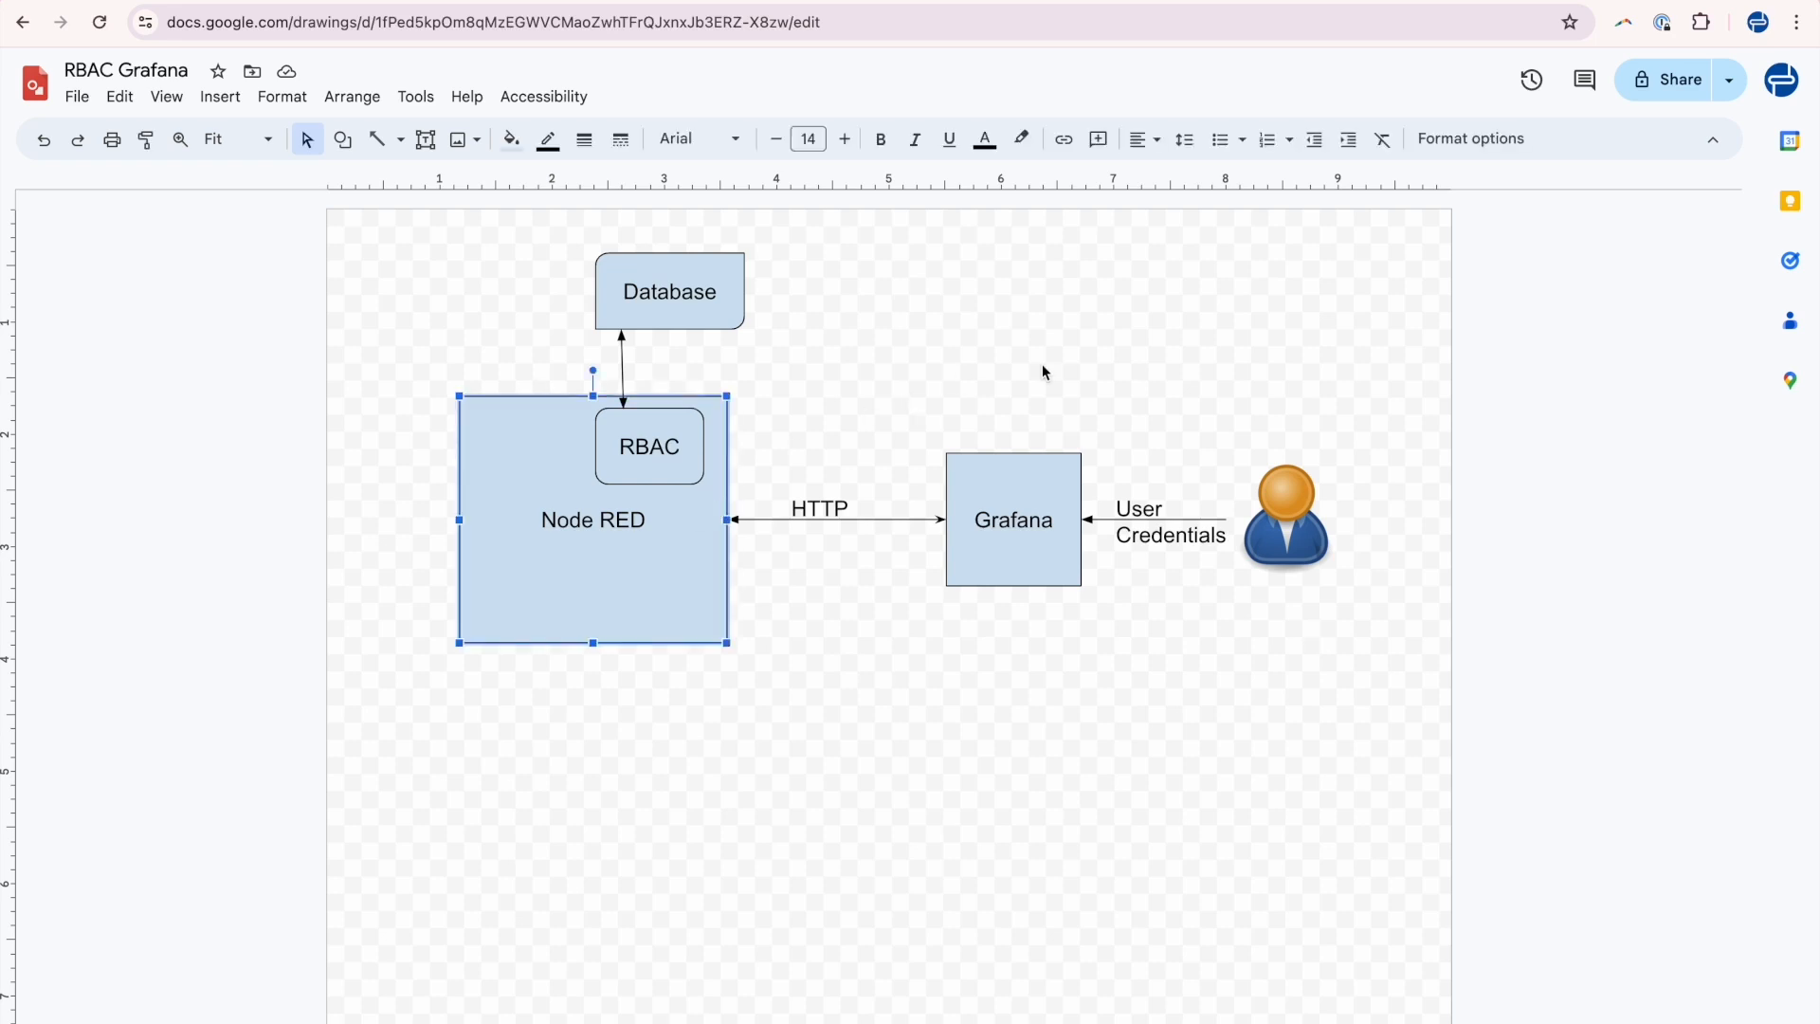
pyautogui.click(1301, 506)
pyautogui.click(1040, 548)
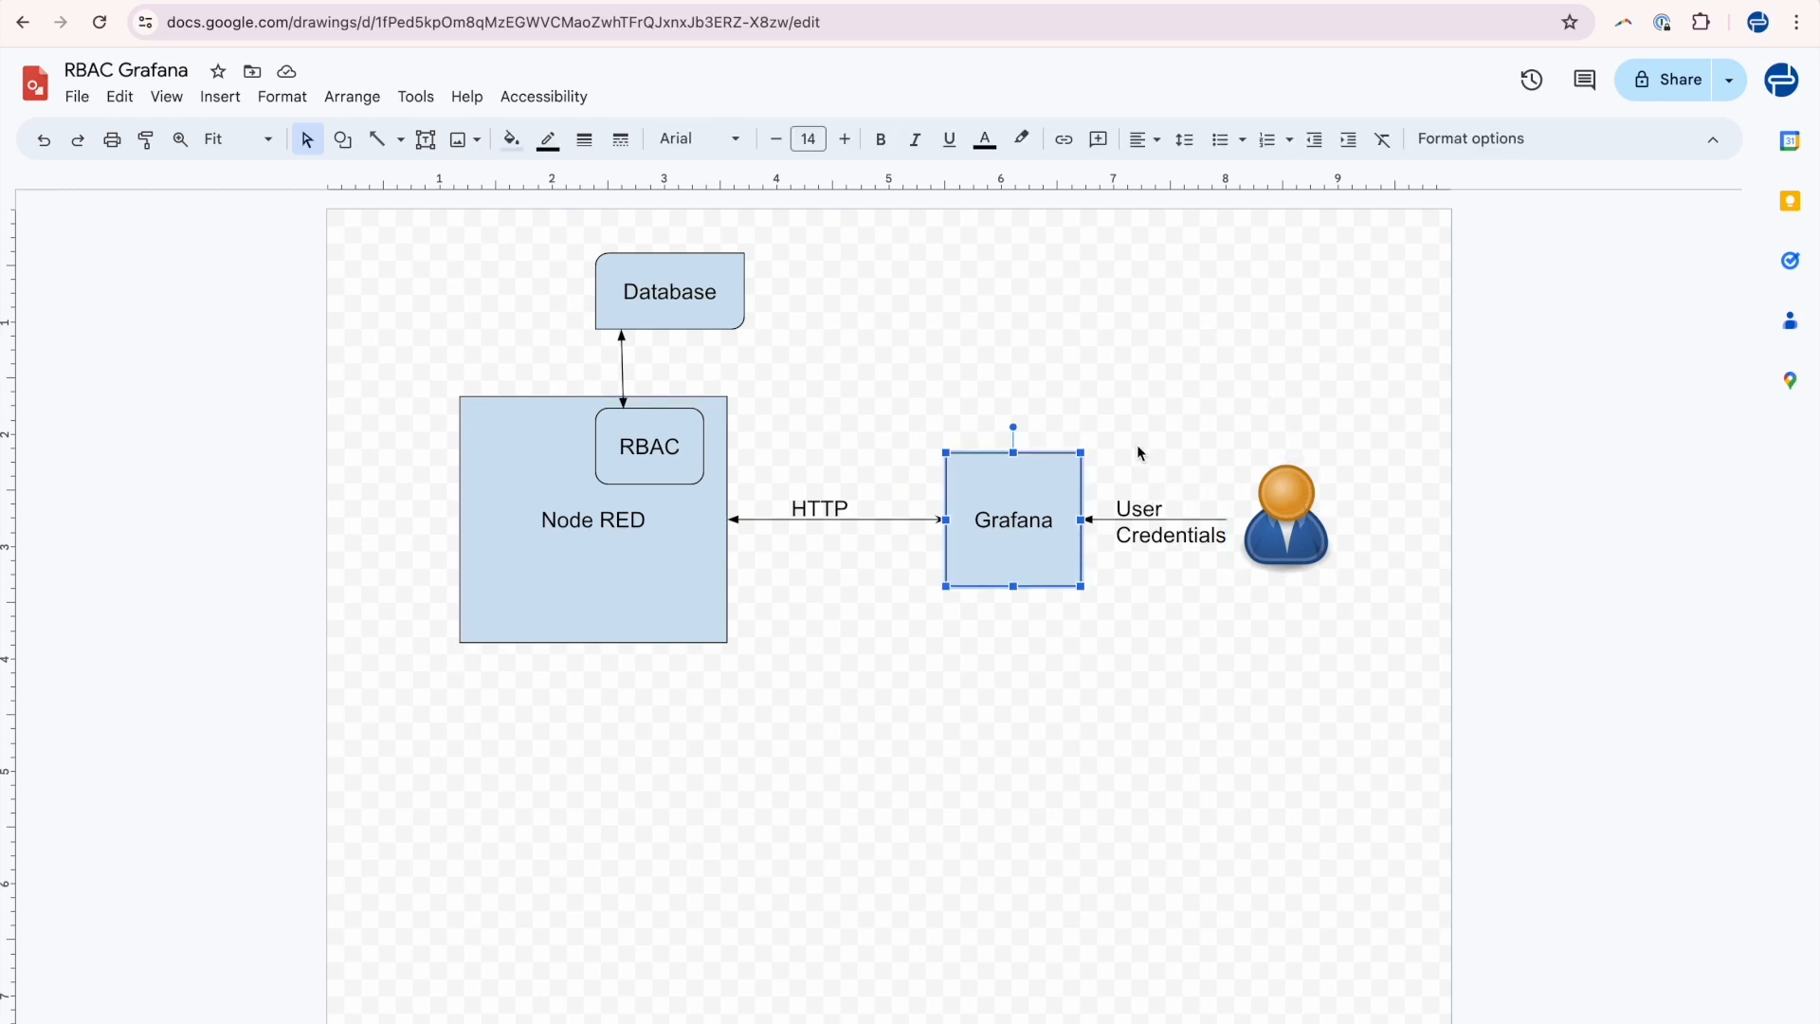
pyautogui.click(948, 352)
pyautogui.click(990, 509)
pyautogui.click(977, 339)
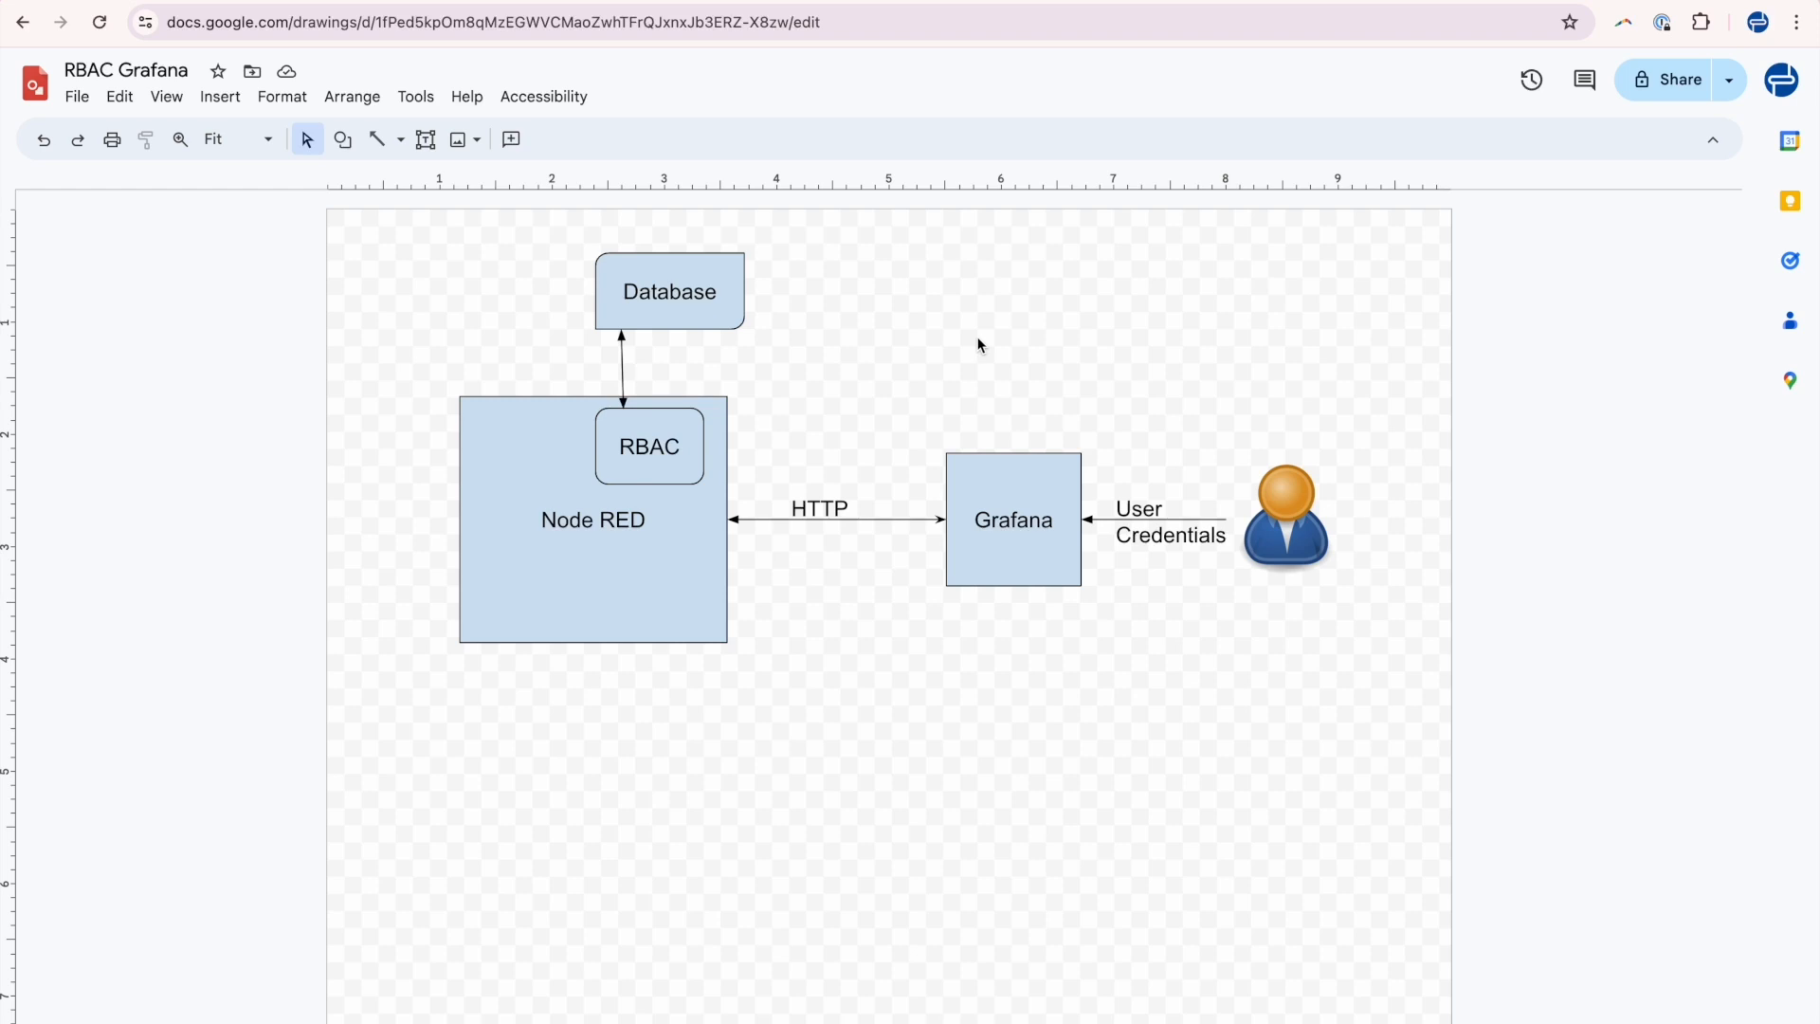
# Examine the HTTP connection label and the RBAC box inside the Node RED shape.
pyautogui.click(834, 509)
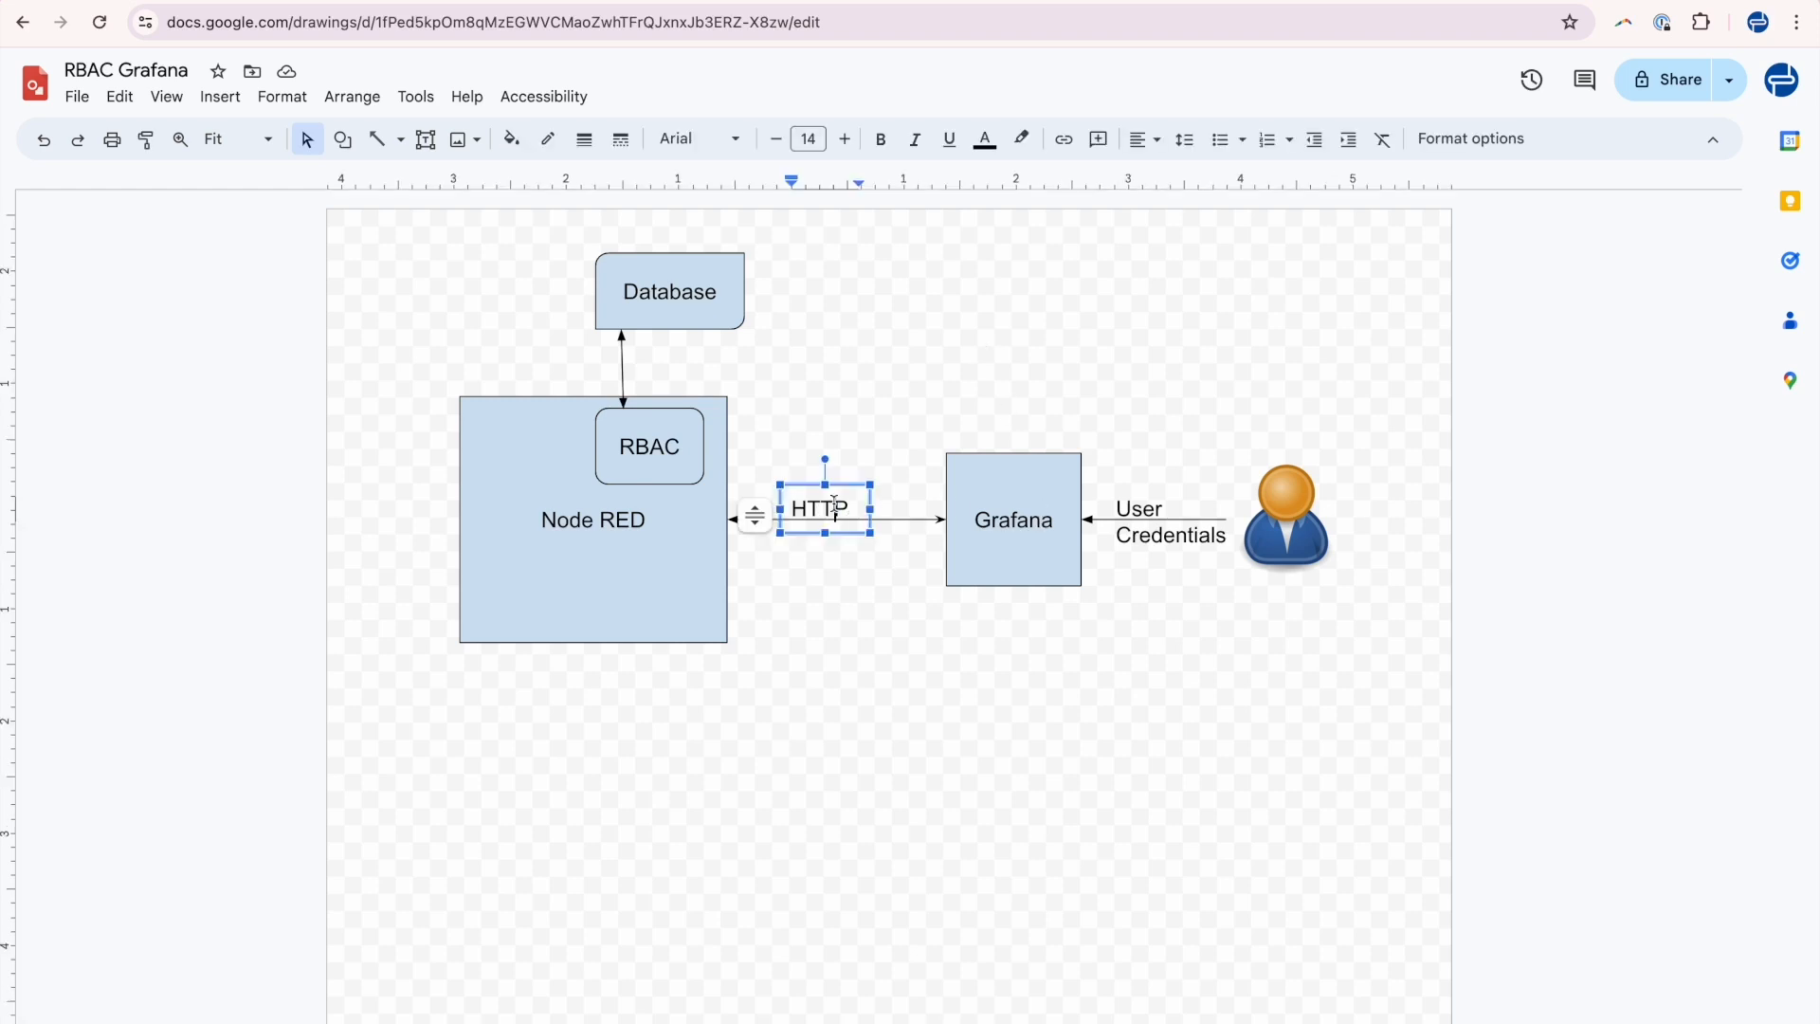
pyautogui.click(815, 422)
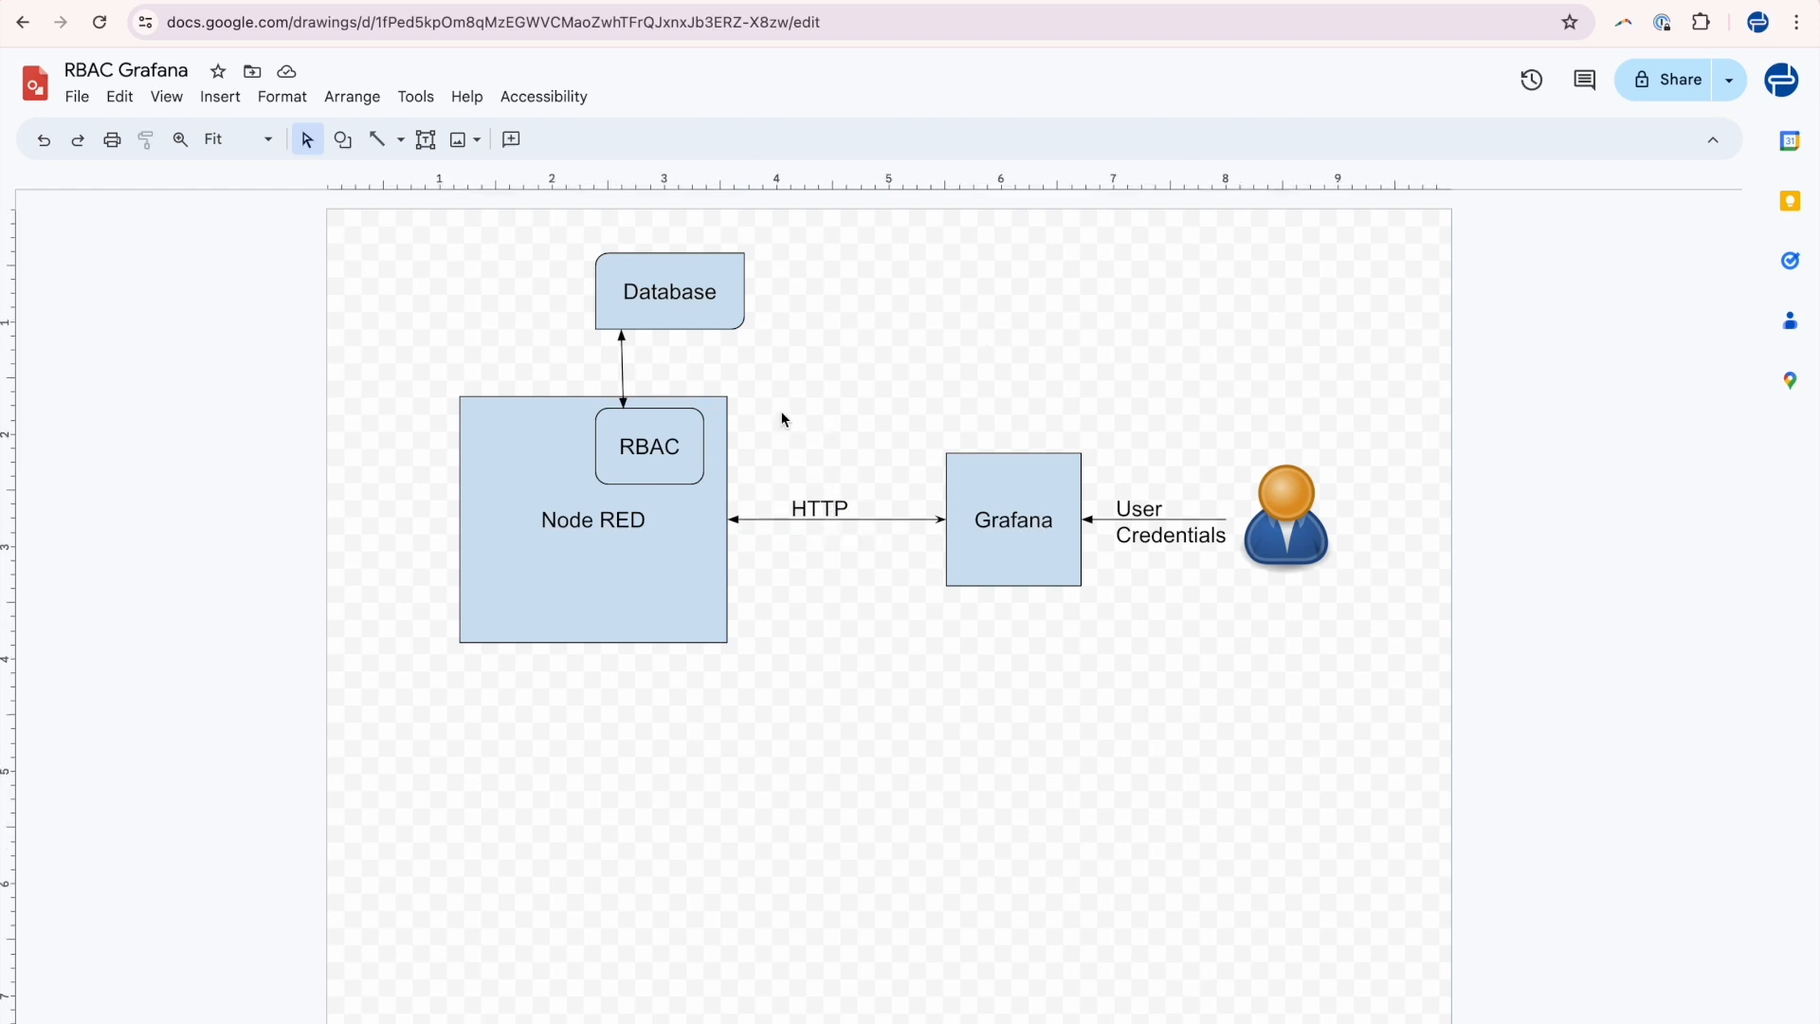
pyautogui.click(630, 532)
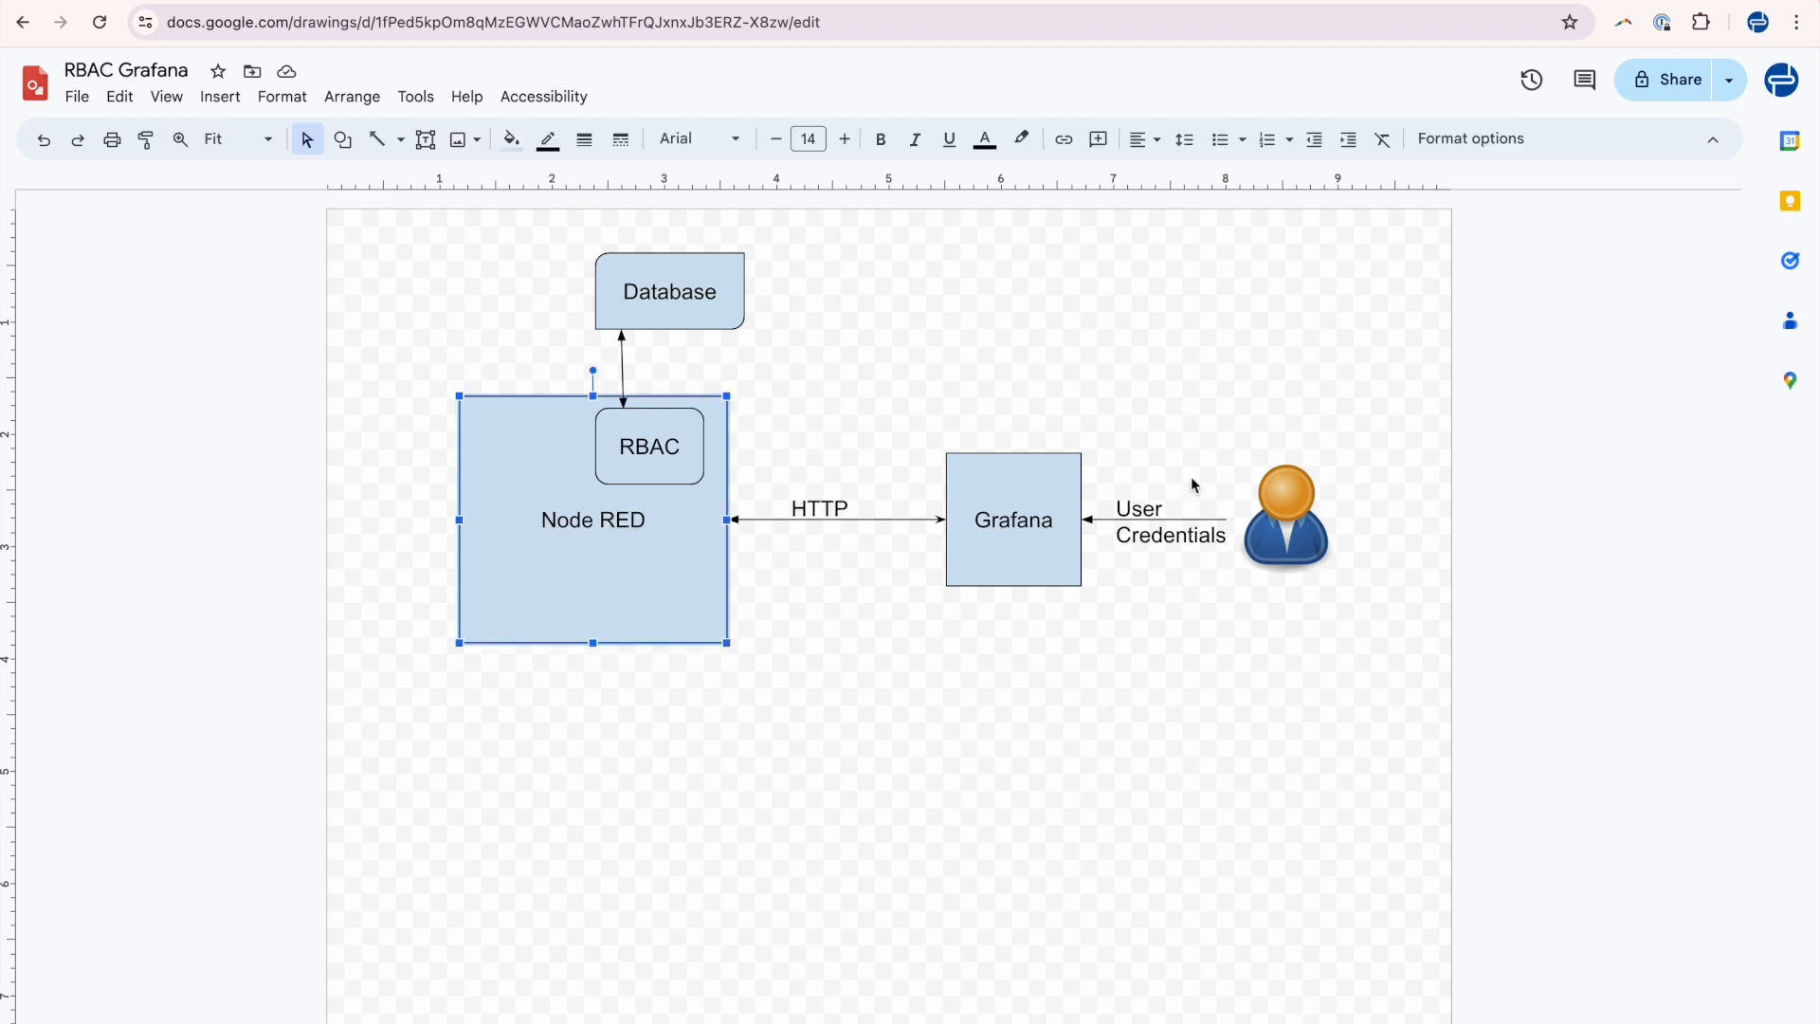
pyautogui.click(825, 512)
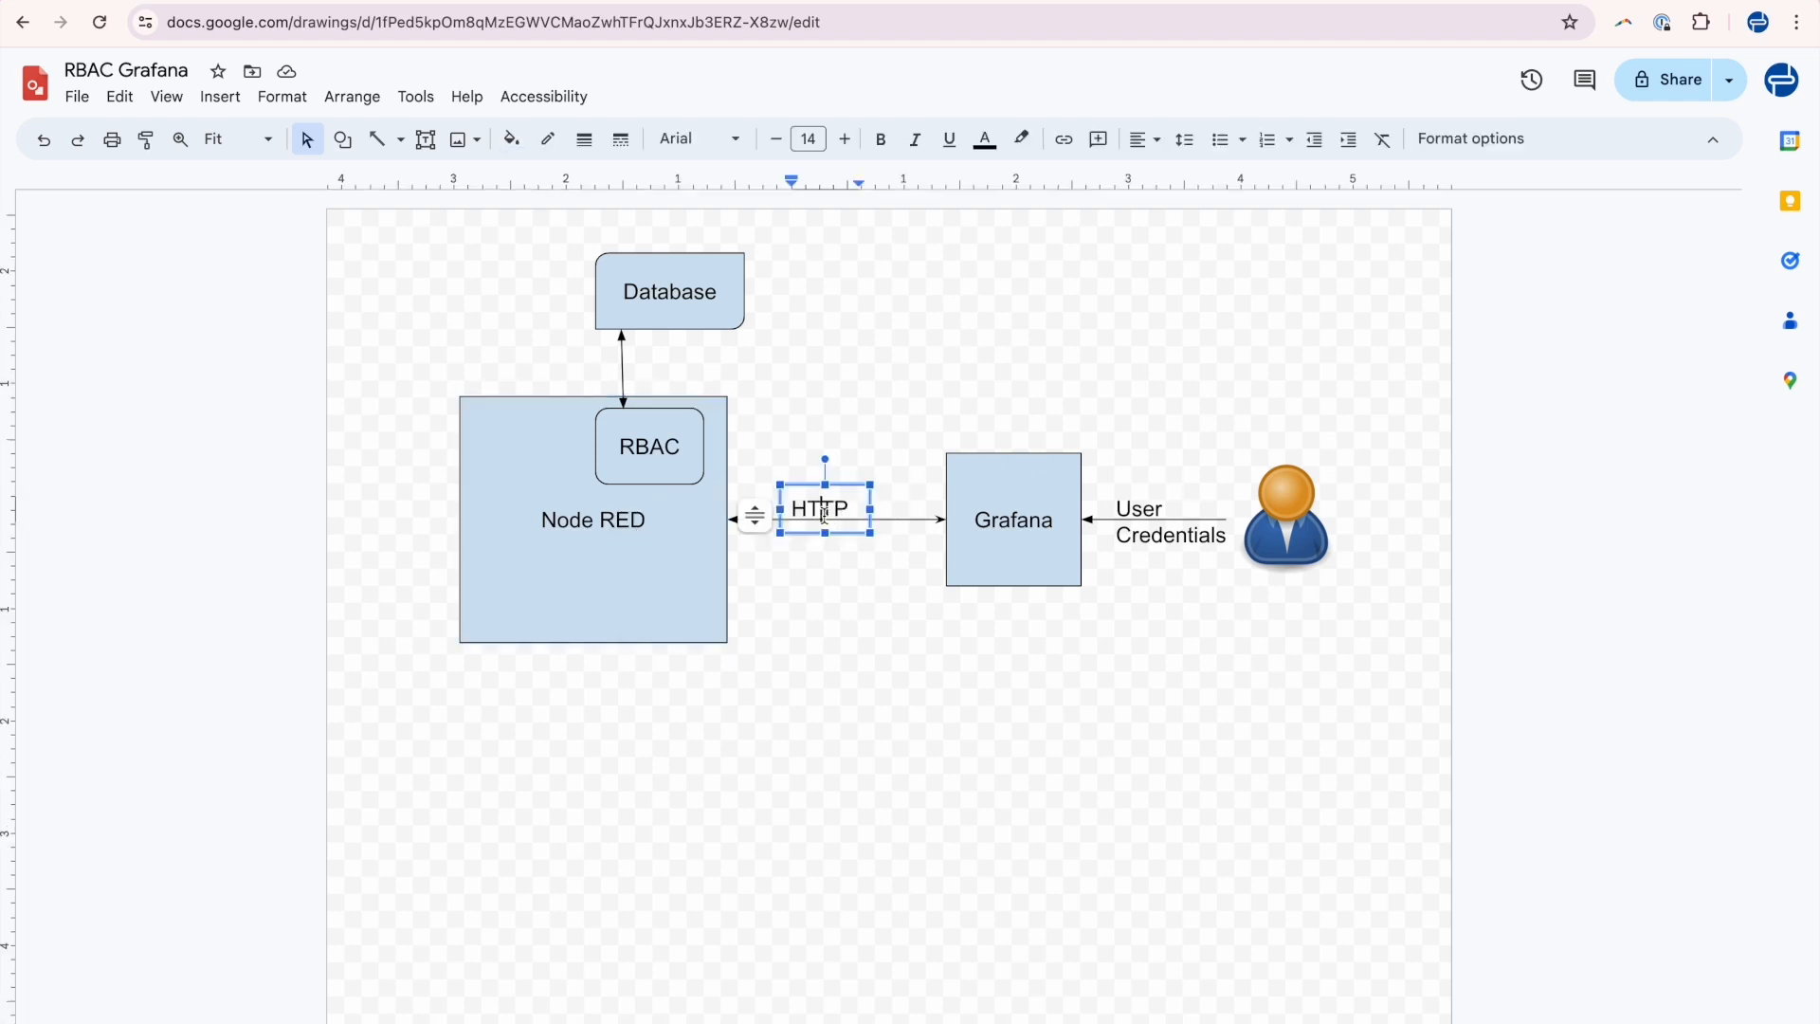
pyautogui.click(673, 523)
pyautogui.click(687, 427)
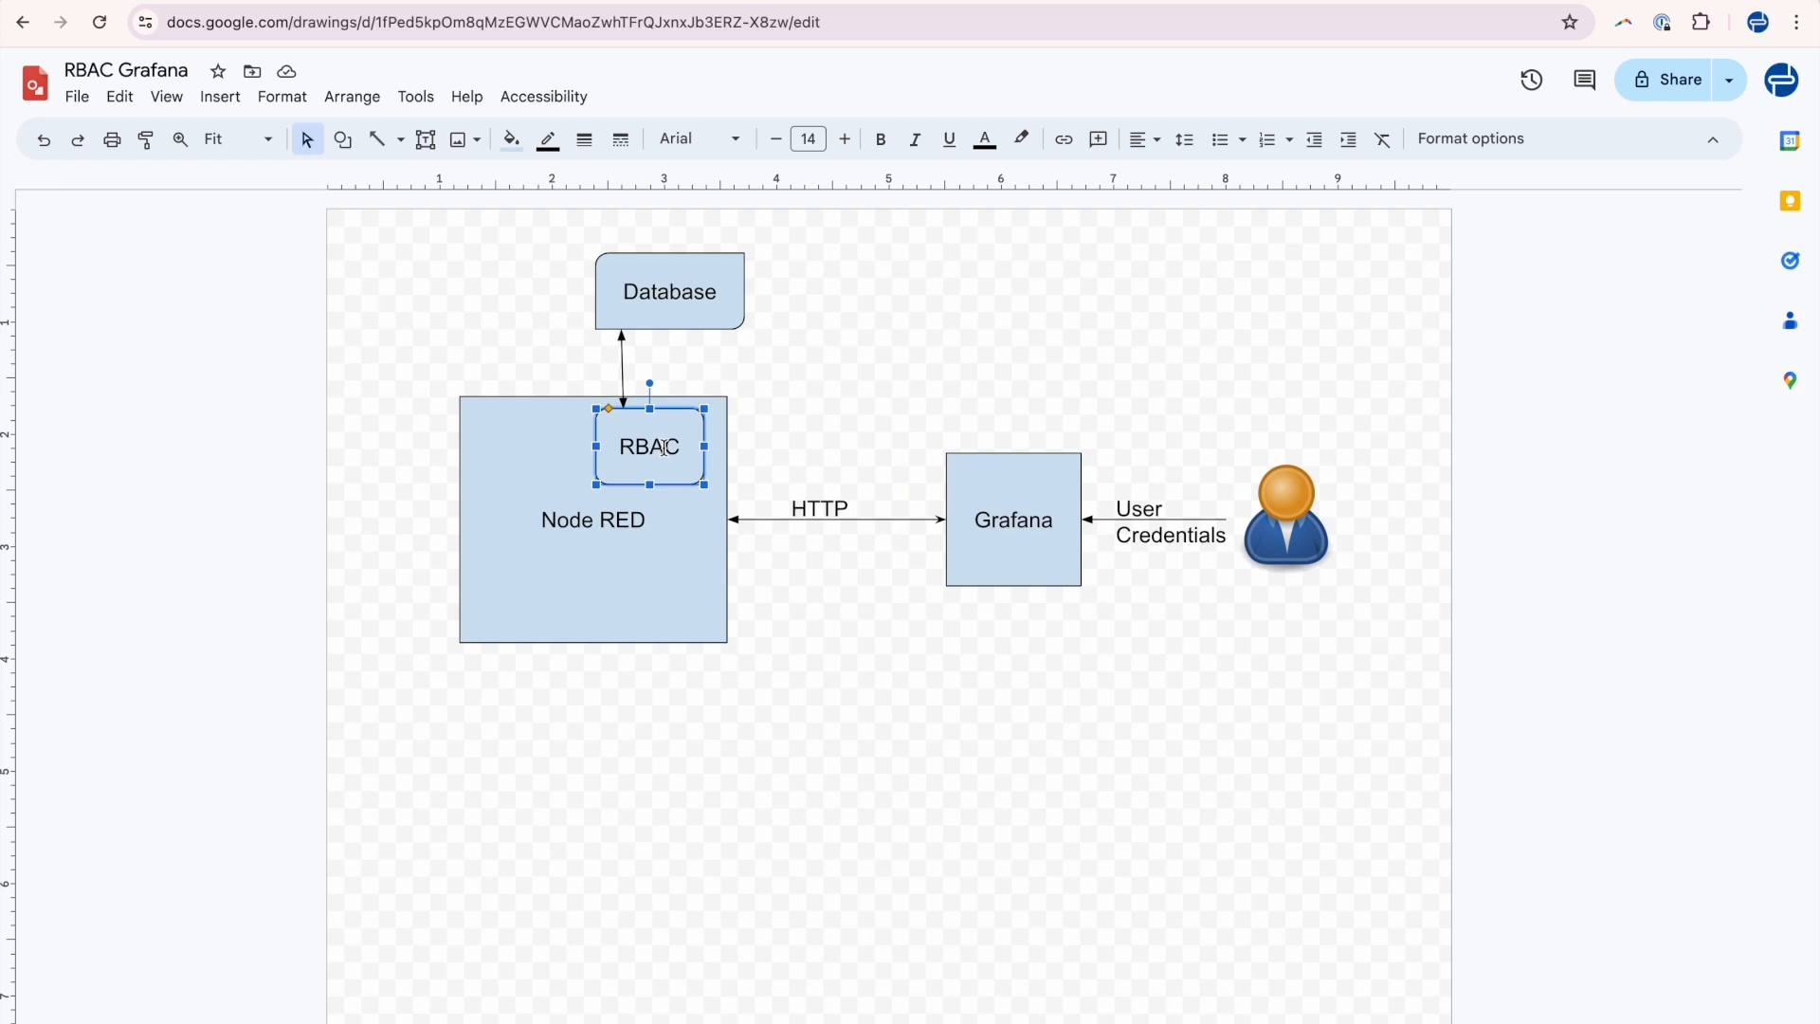
pyautogui.click(654, 537)
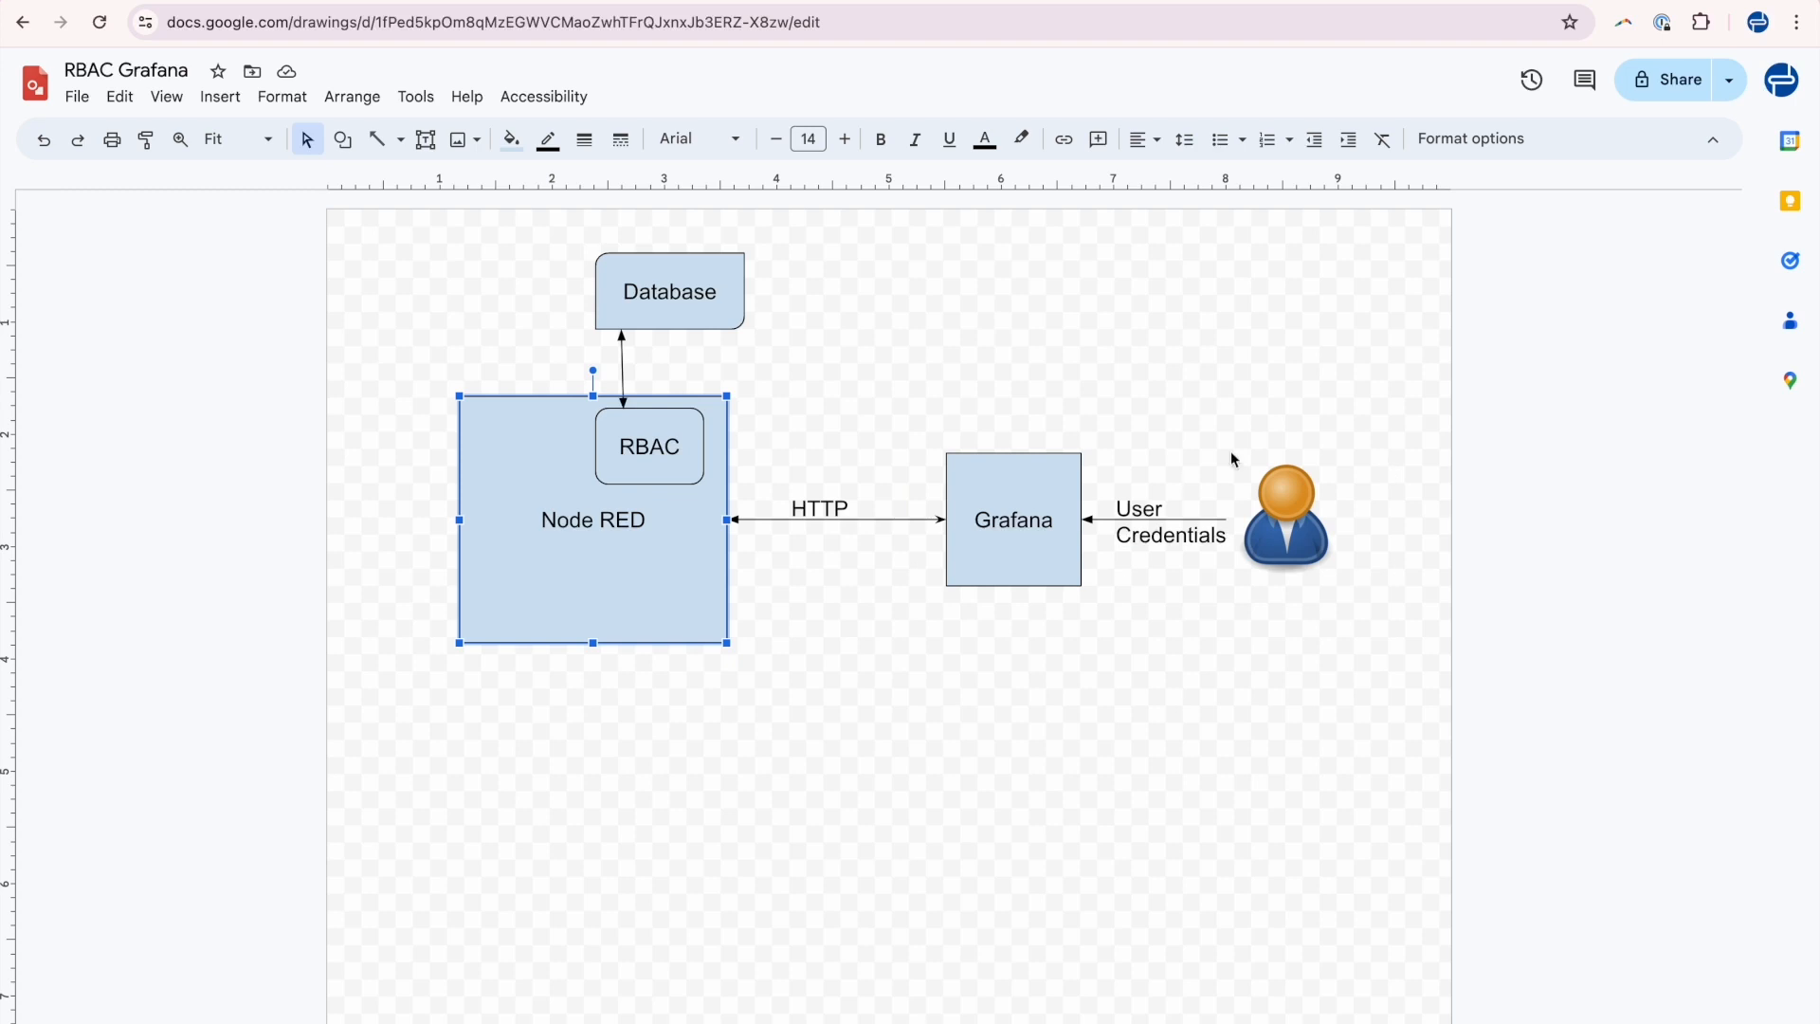
pyautogui.click(1191, 427)
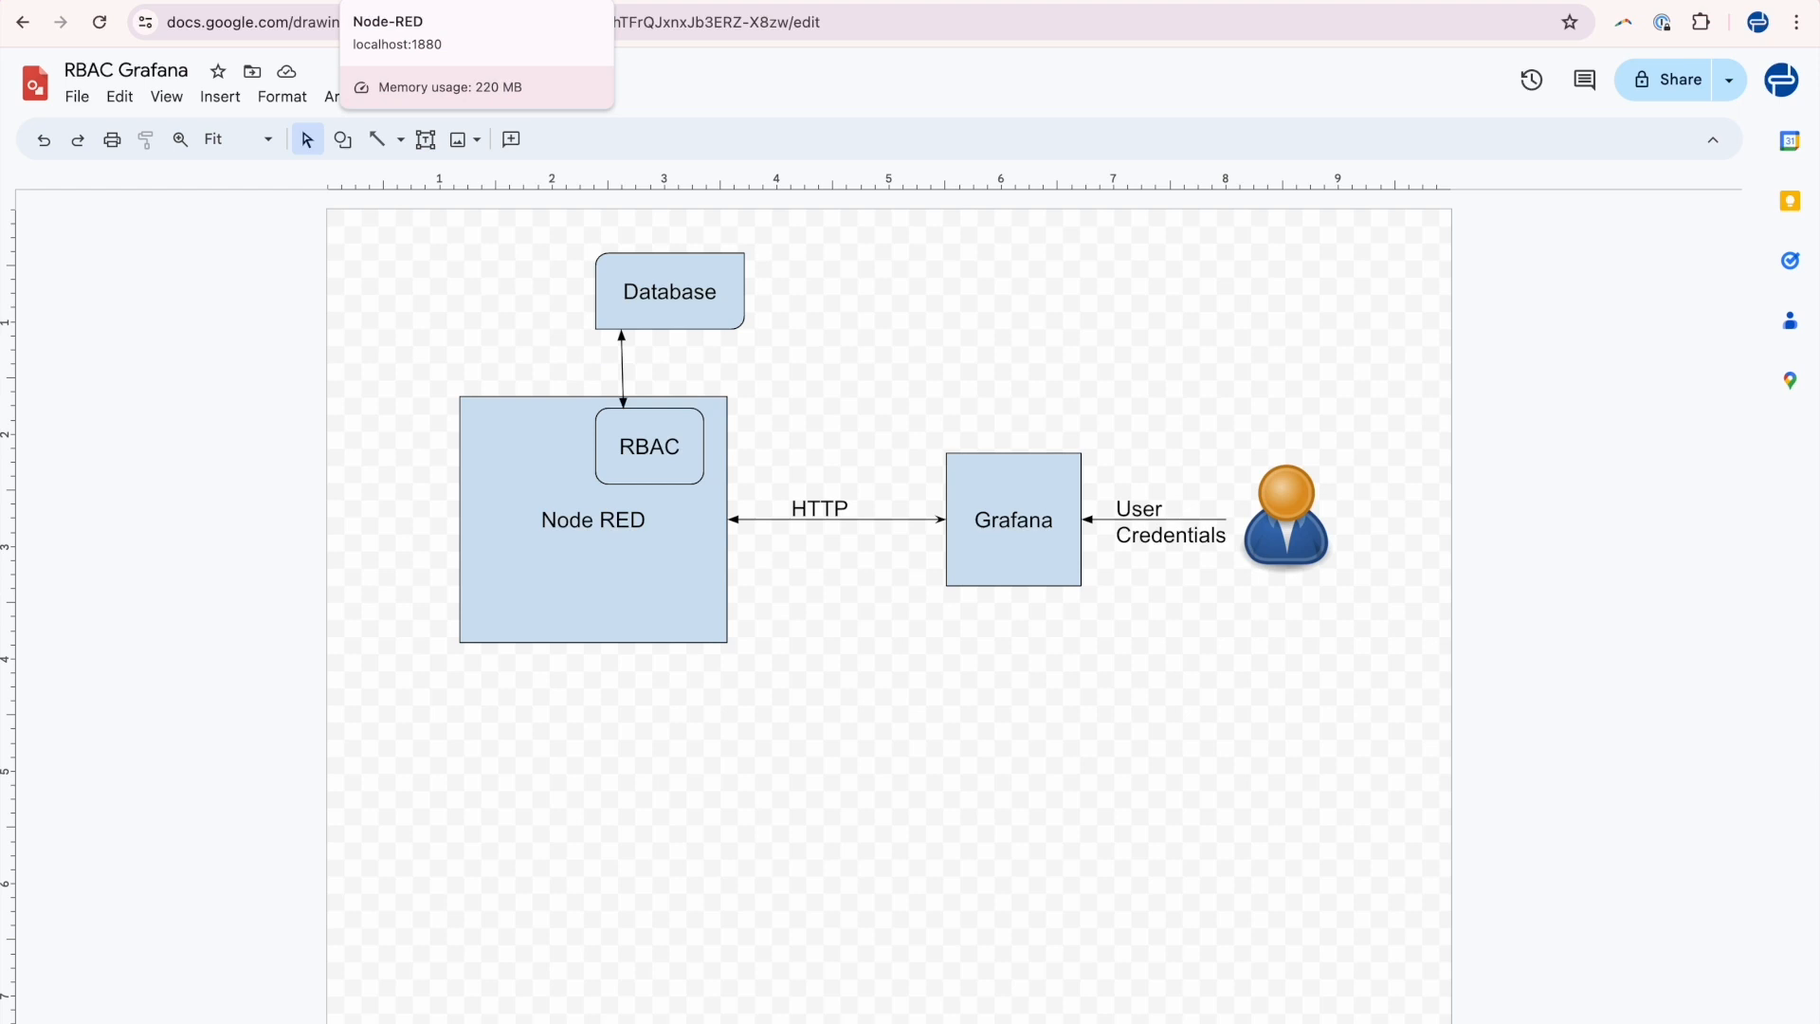
# Switch to the Node-RED tab and cancel the open GET Token function node editor.
pyautogui.click(446, 0)
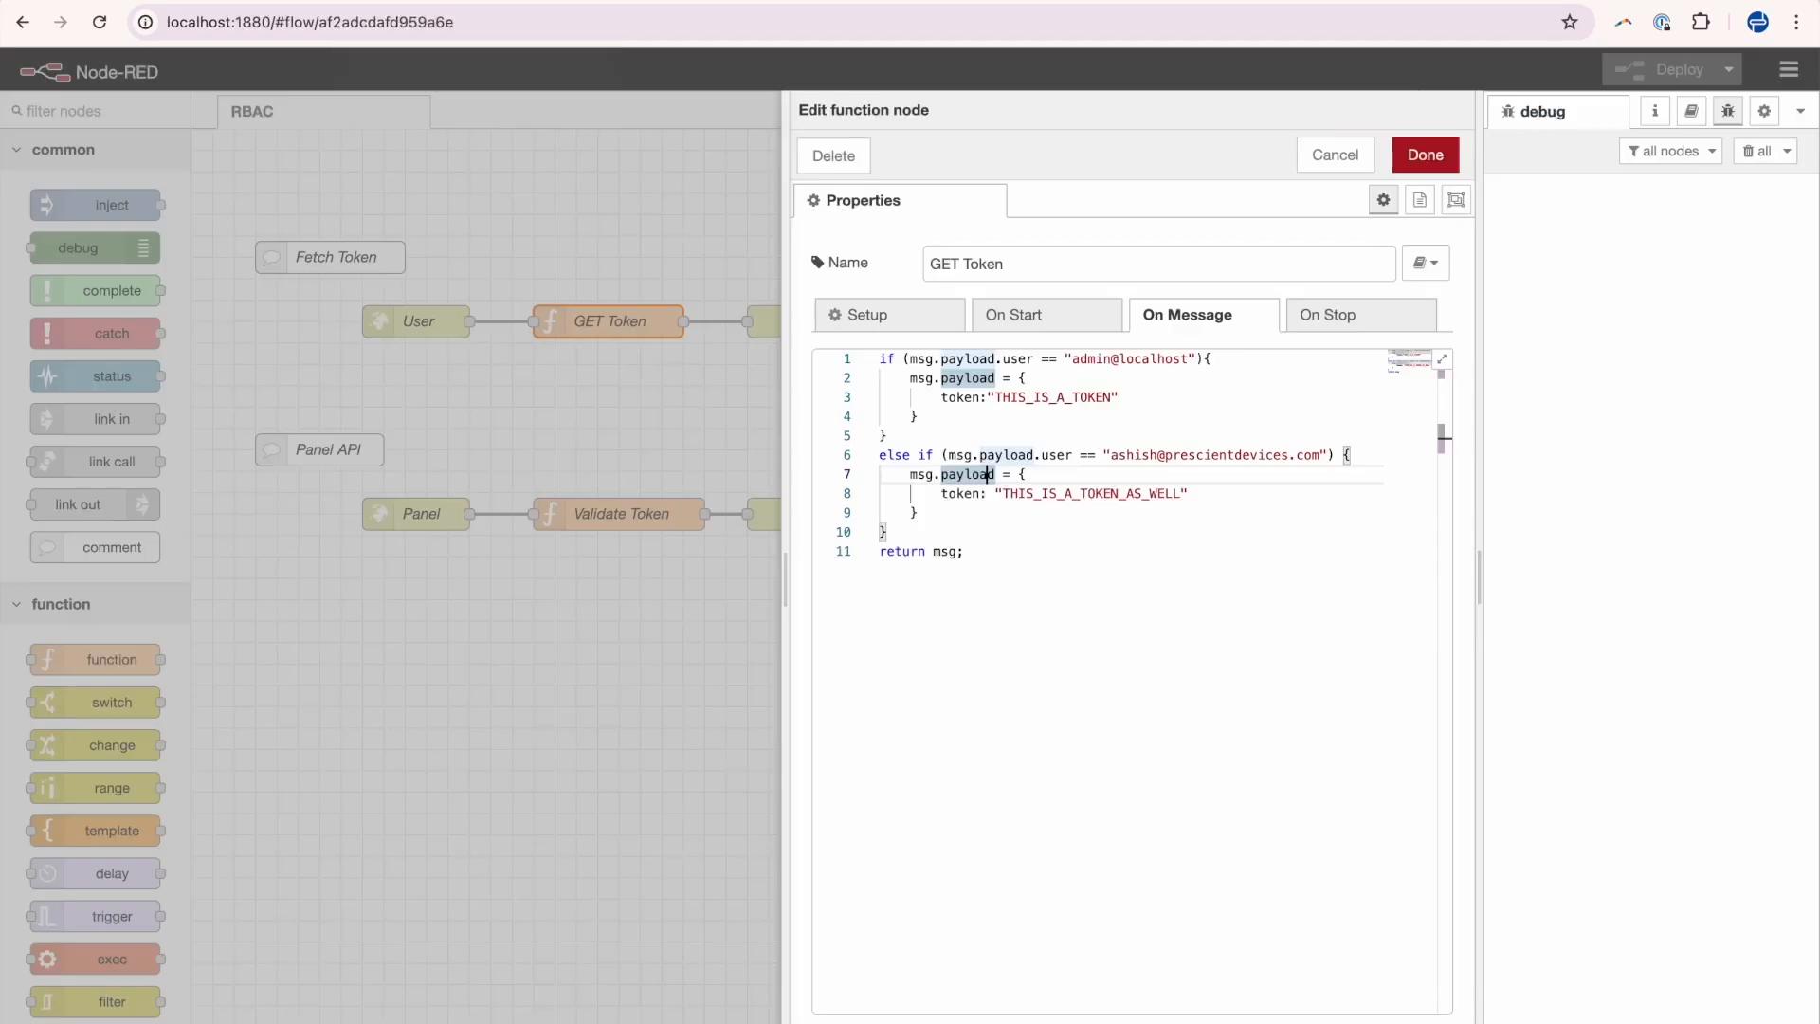
pyautogui.click(1336, 153)
# Switch to the Grafana tab, open the Authorized panel for editing and select the panel path in its query URL.
pyautogui.click(493, 1)
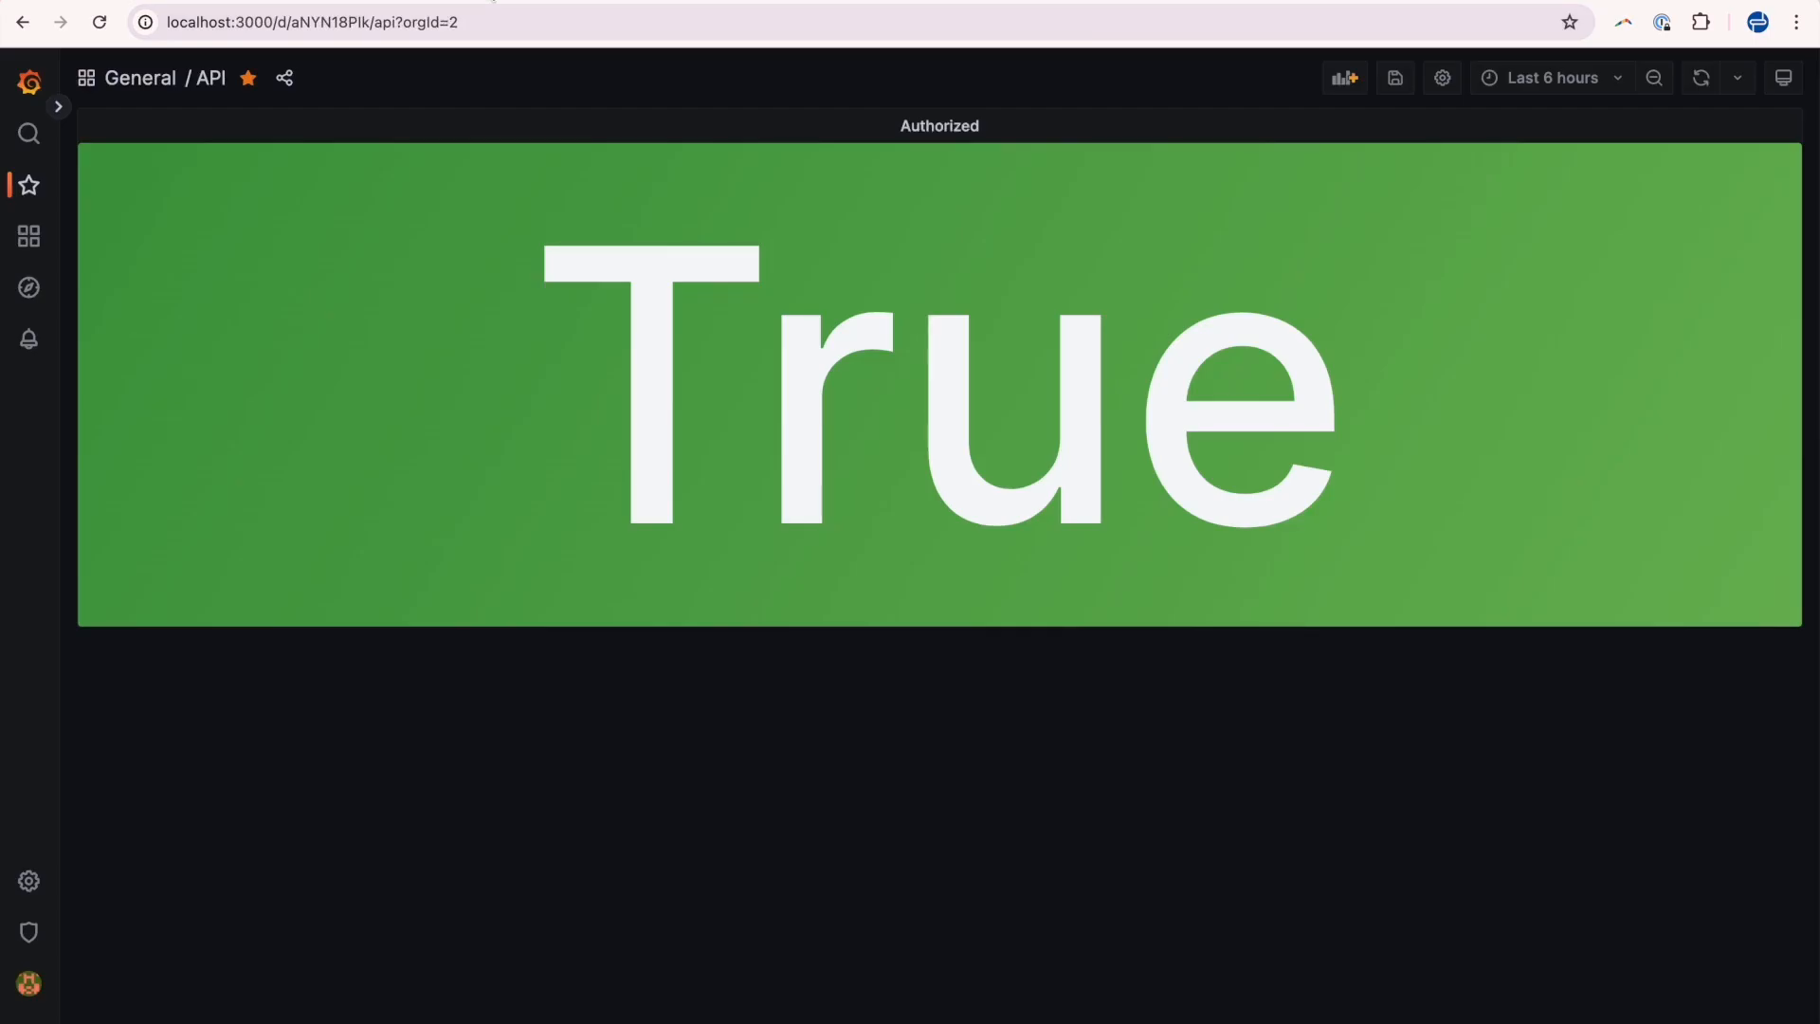
pyautogui.click(493, 1)
pyautogui.click(493, 1)
pyautogui.click(977, 120)
pyautogui.click(957, 187)
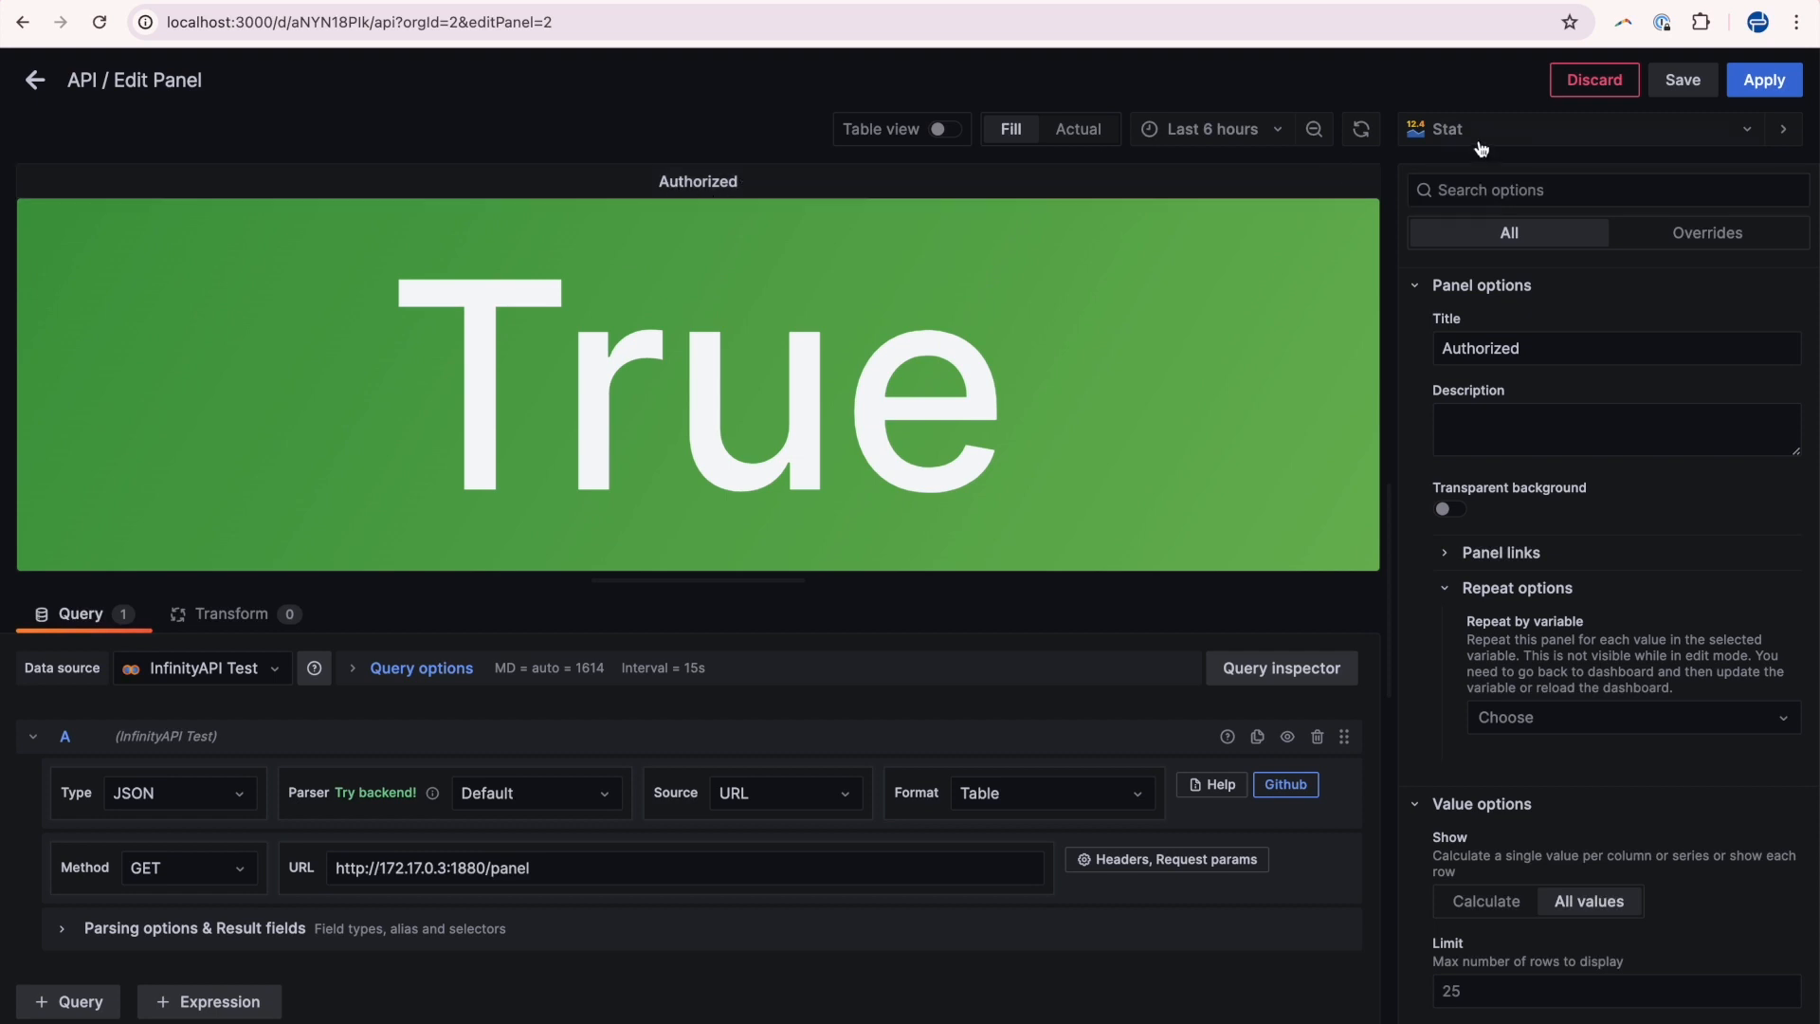
pyautogui.click(545, 870)
pyautogui.doubleClick(545, 869)
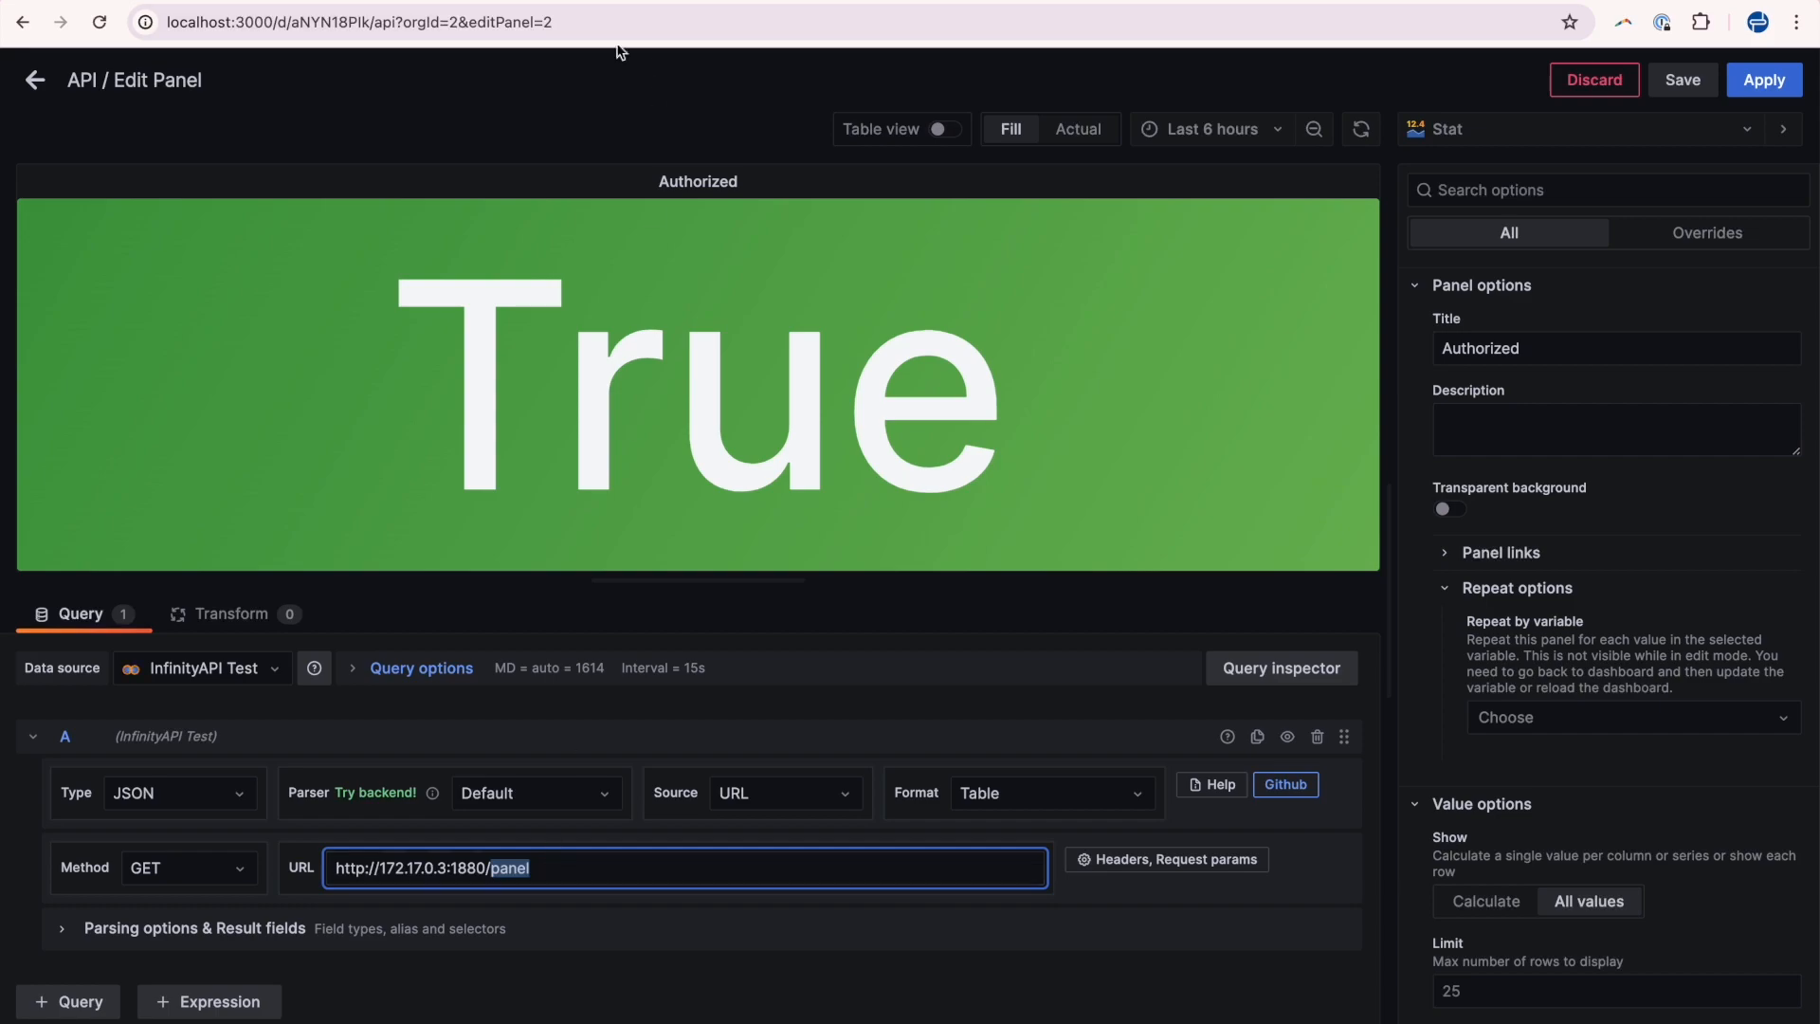
# Switch to Node-RED and examine the Panel API and Fetch Token flows, then return to Grafana.
pyautogui.click(407, 2)
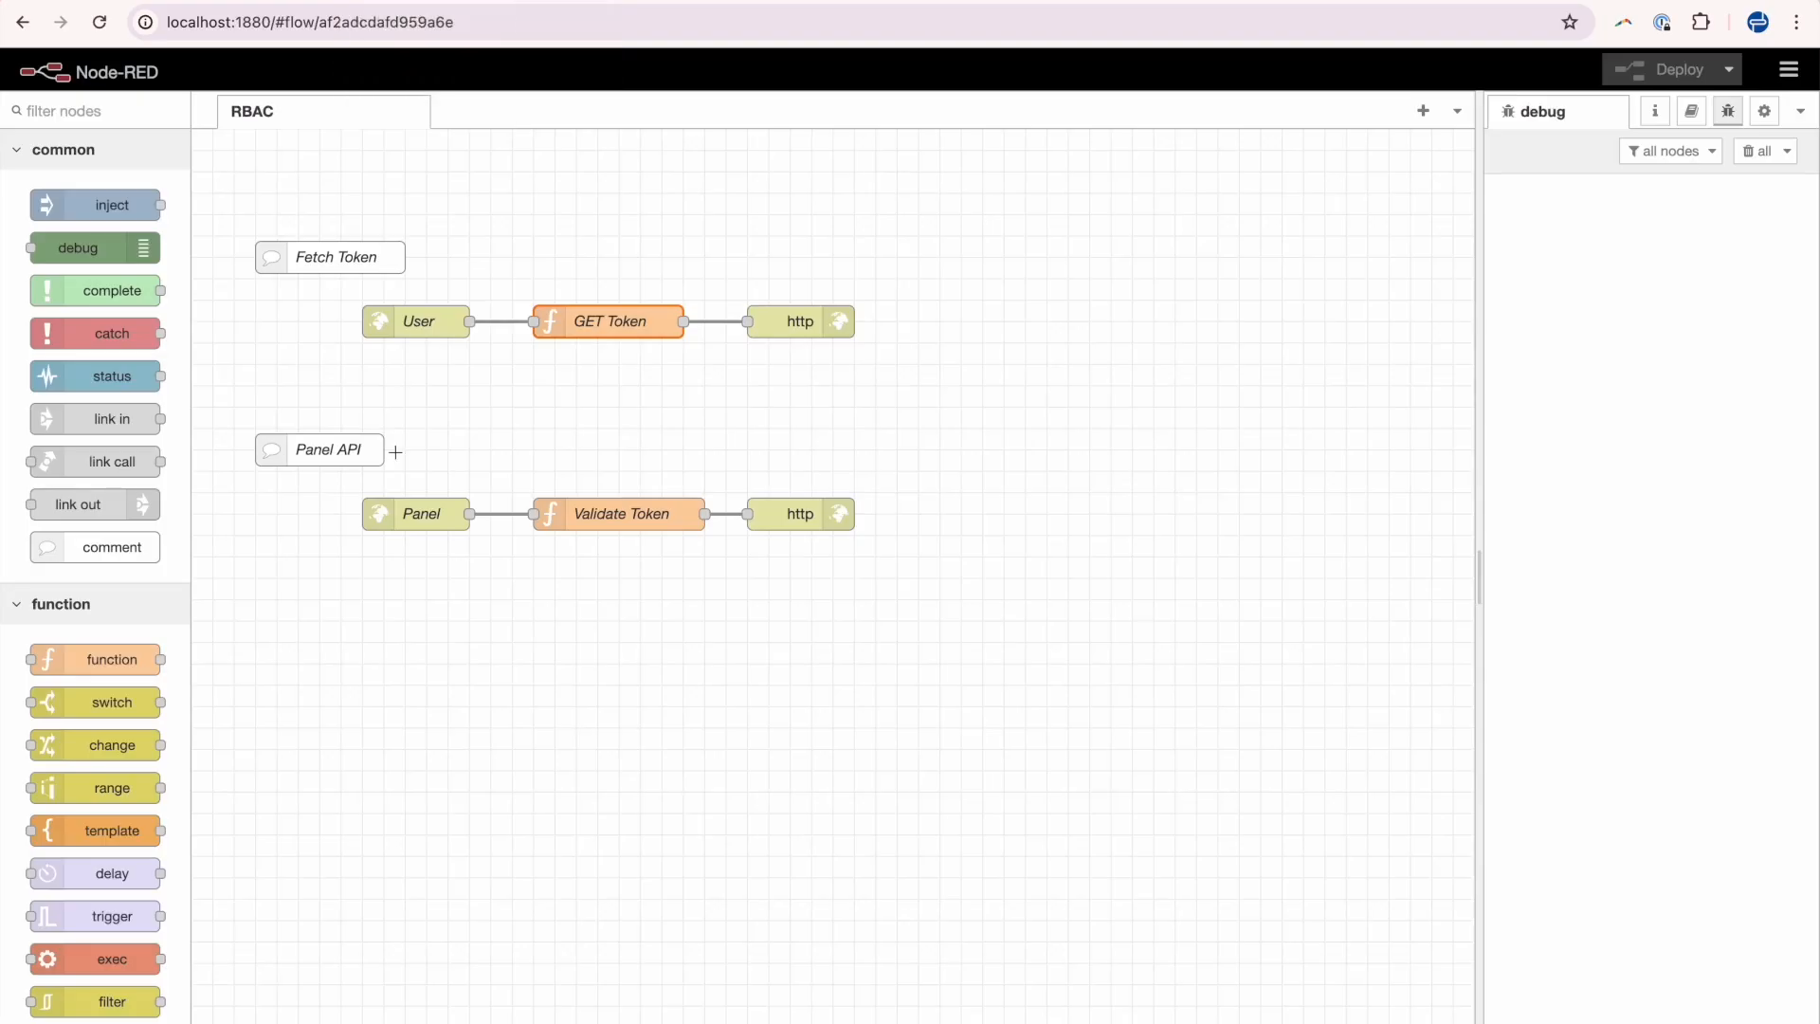
pyautogui.moveTo(304, 493); pyautogui.dragTo(886, 585)
pyautogui.click(885, 588)
pyautogui.click(432, 660)
pyautogui.moveTo(334, 485); pyautogui.dragTo(819, 542)
pyautogui.click(819, 543)
pyautogui.click(418, 319)
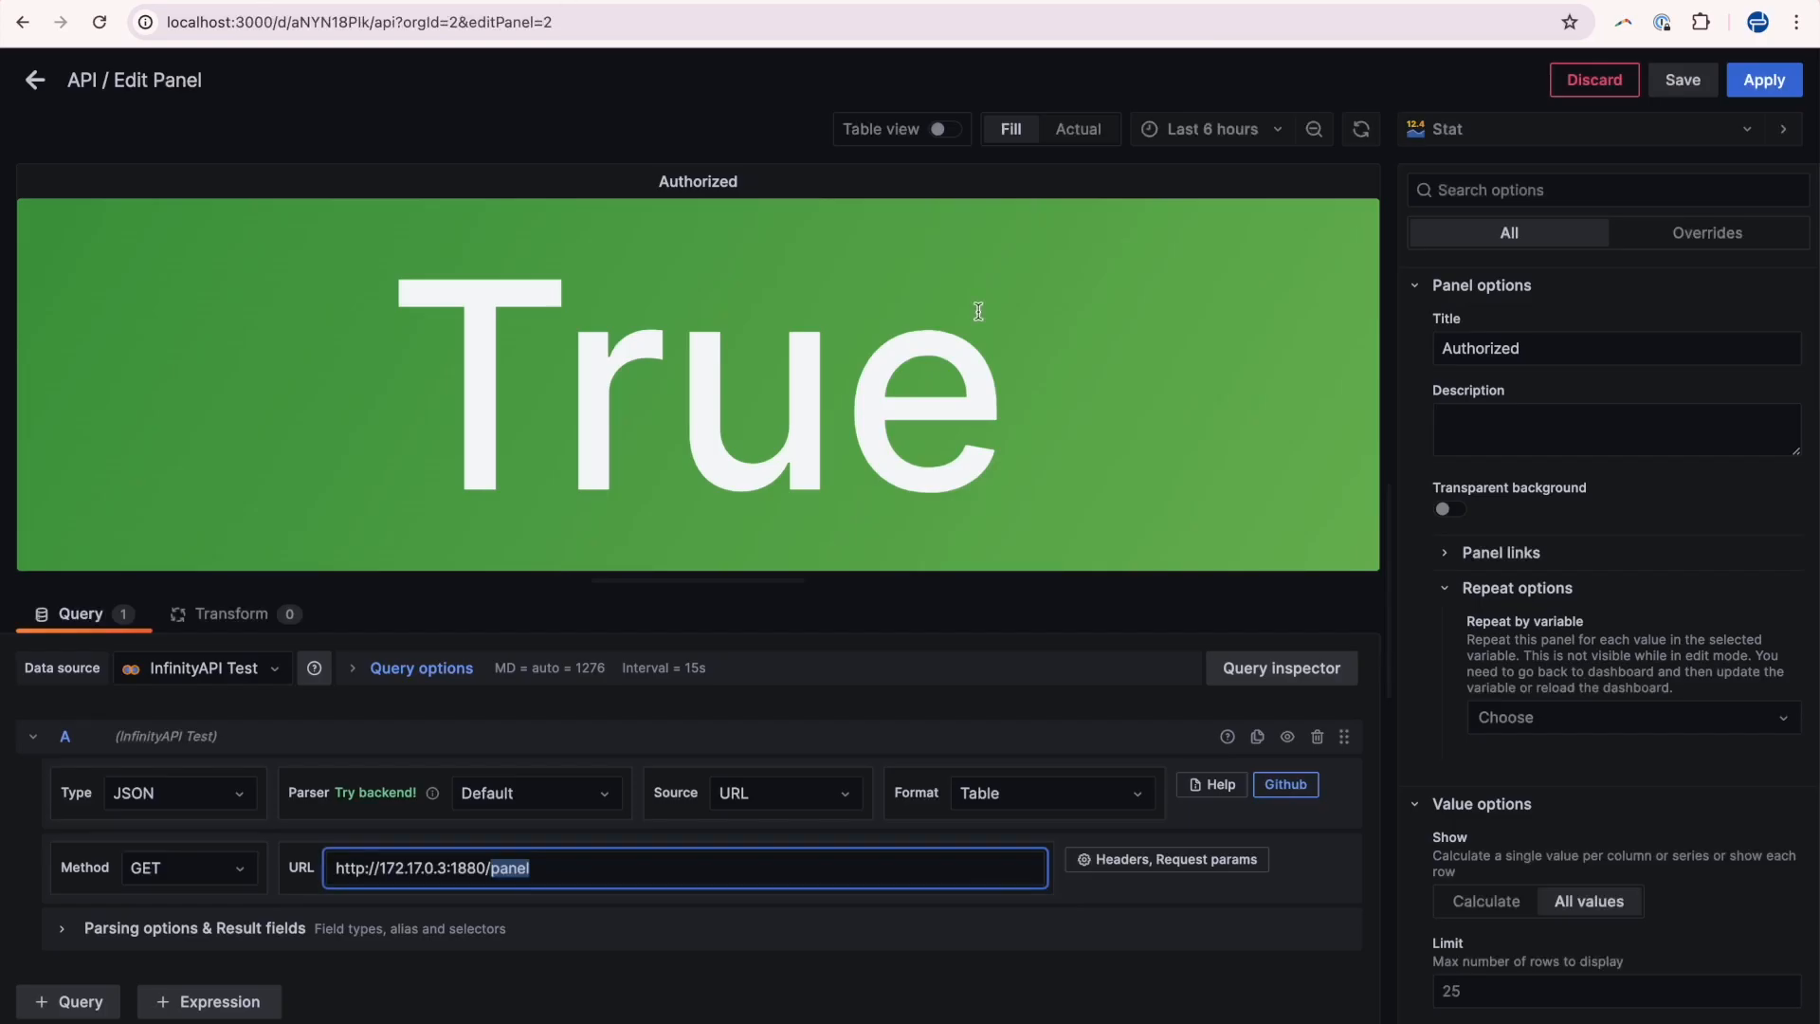
# Apply the panel and open the userToken variable in the dashboard settings.
pyautogui.click(1769, 79)
pyautogui.click(1443, 78)
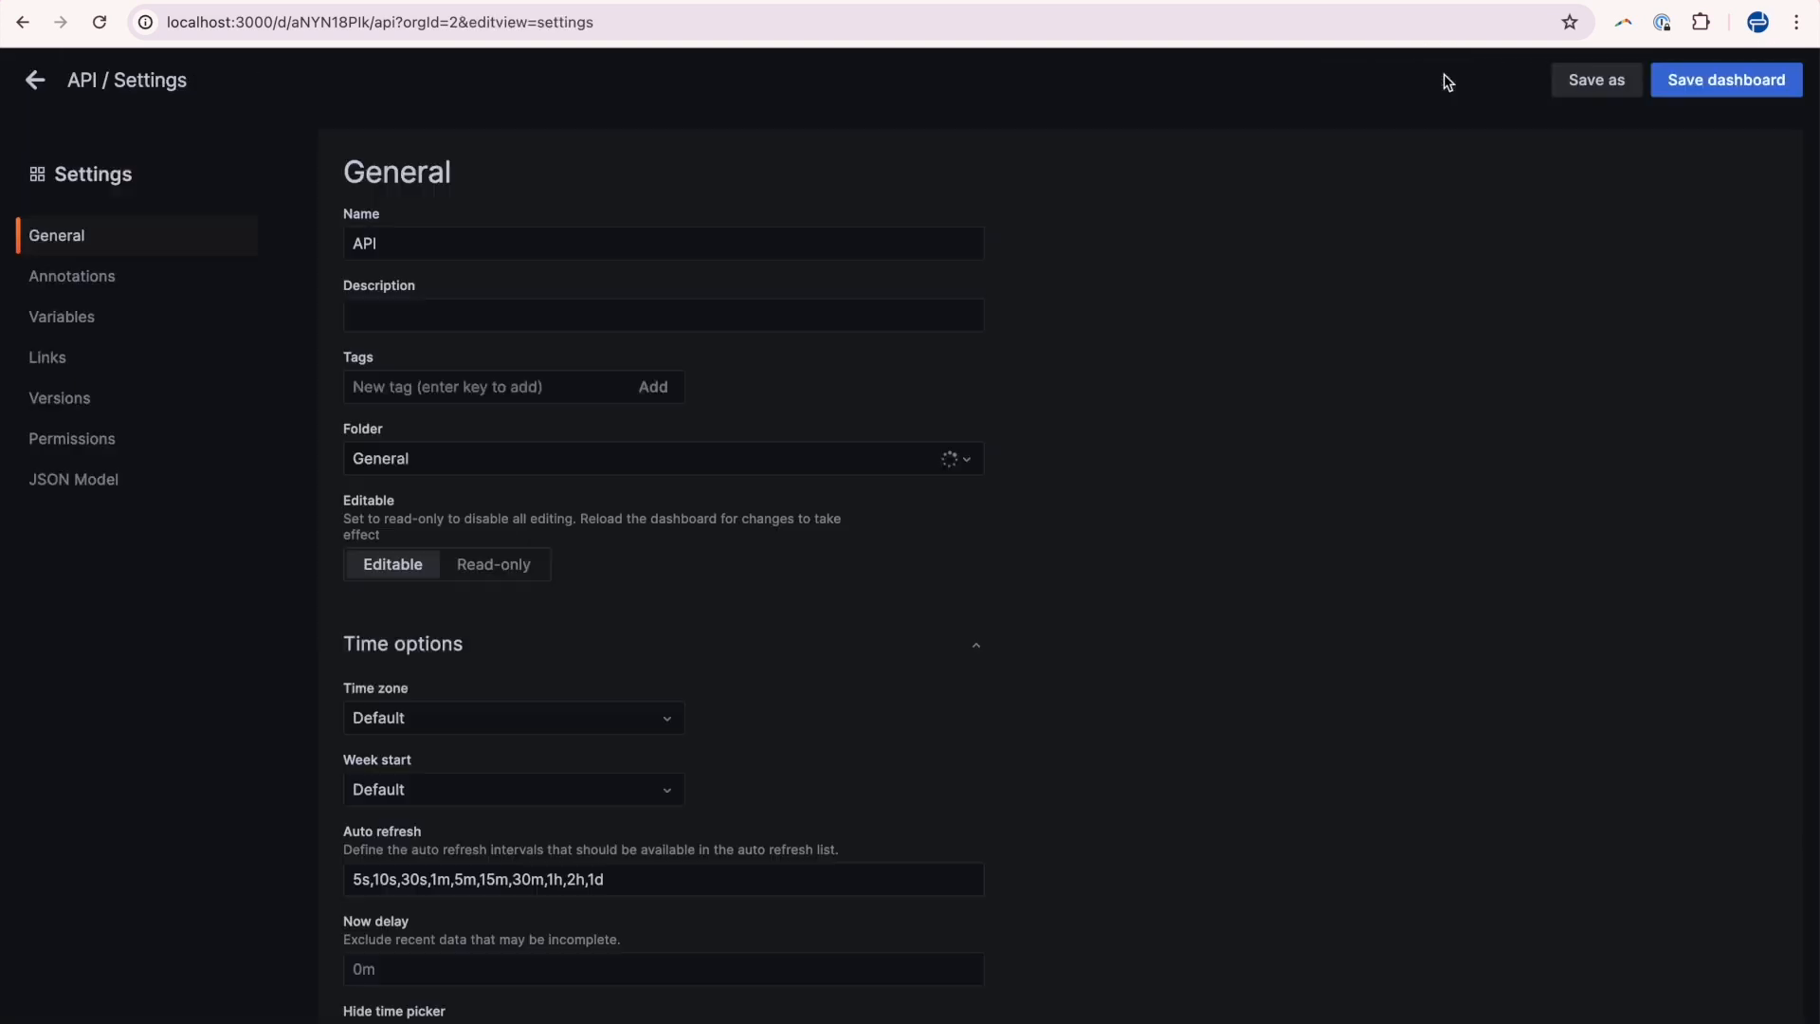
pyautogui.click(80, 327)
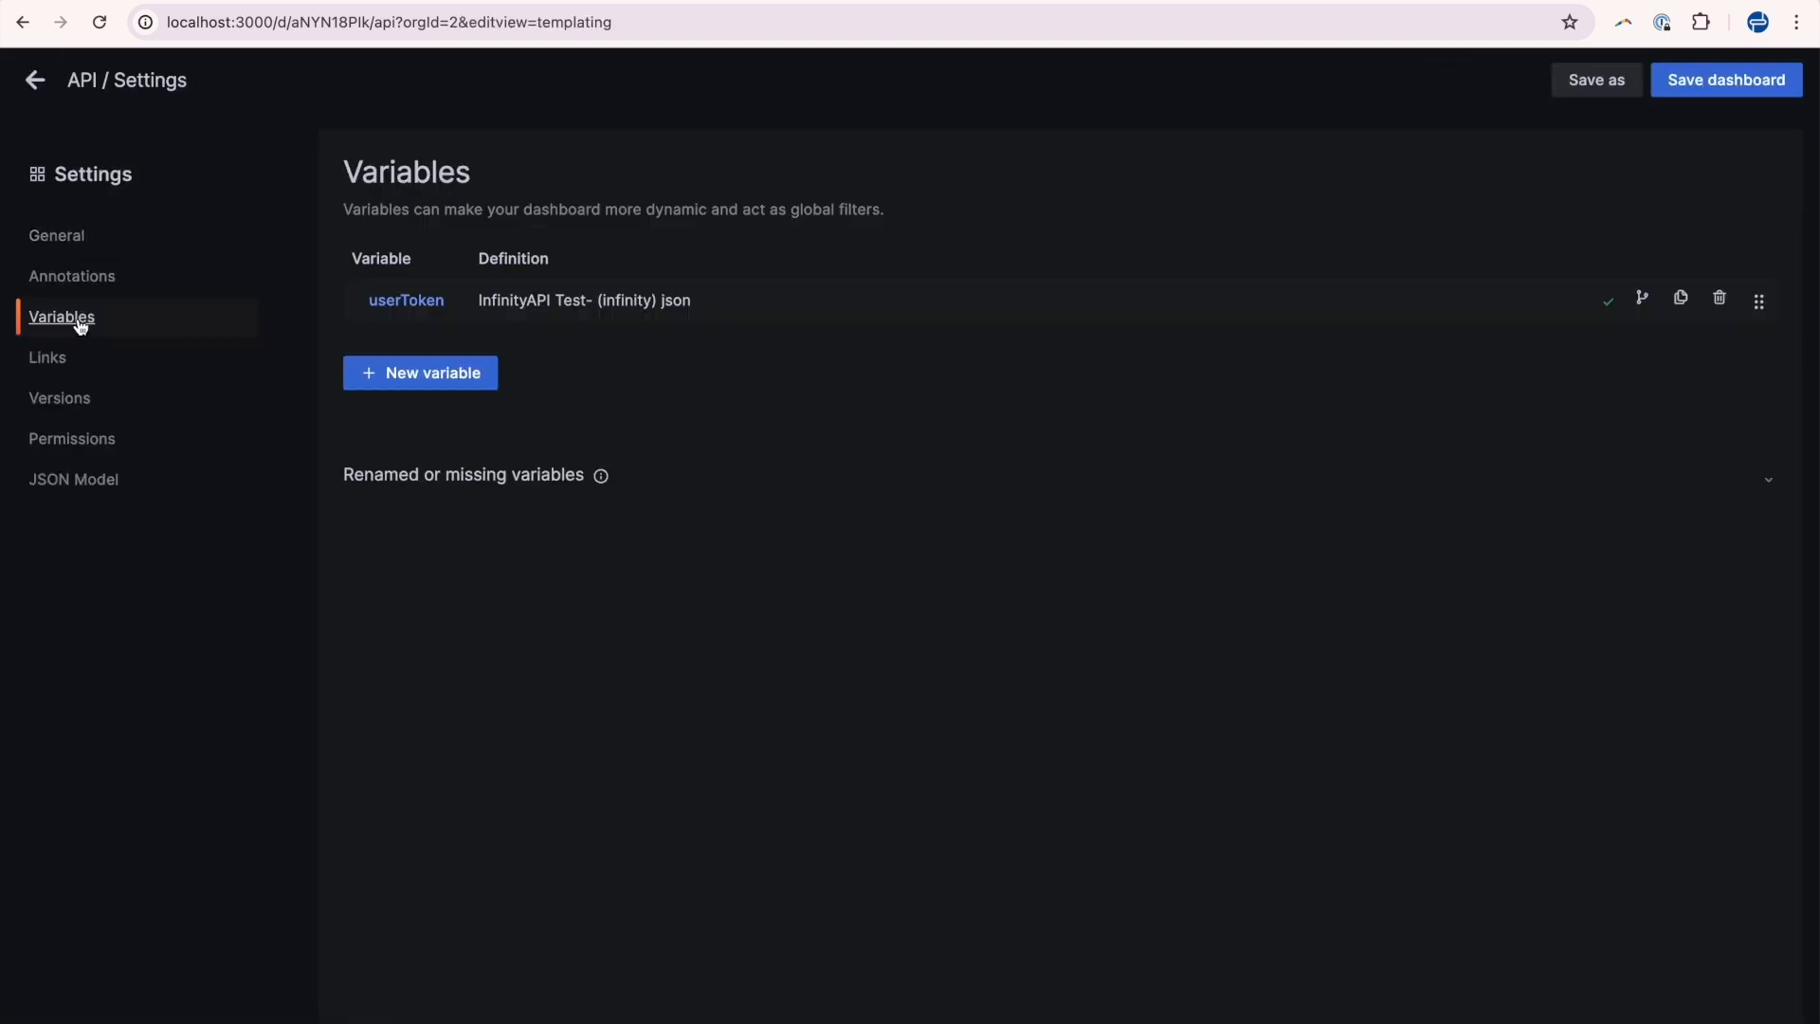
pyautogui.click(551, 306)
pyautogui.scroll(-5, 735, 329)
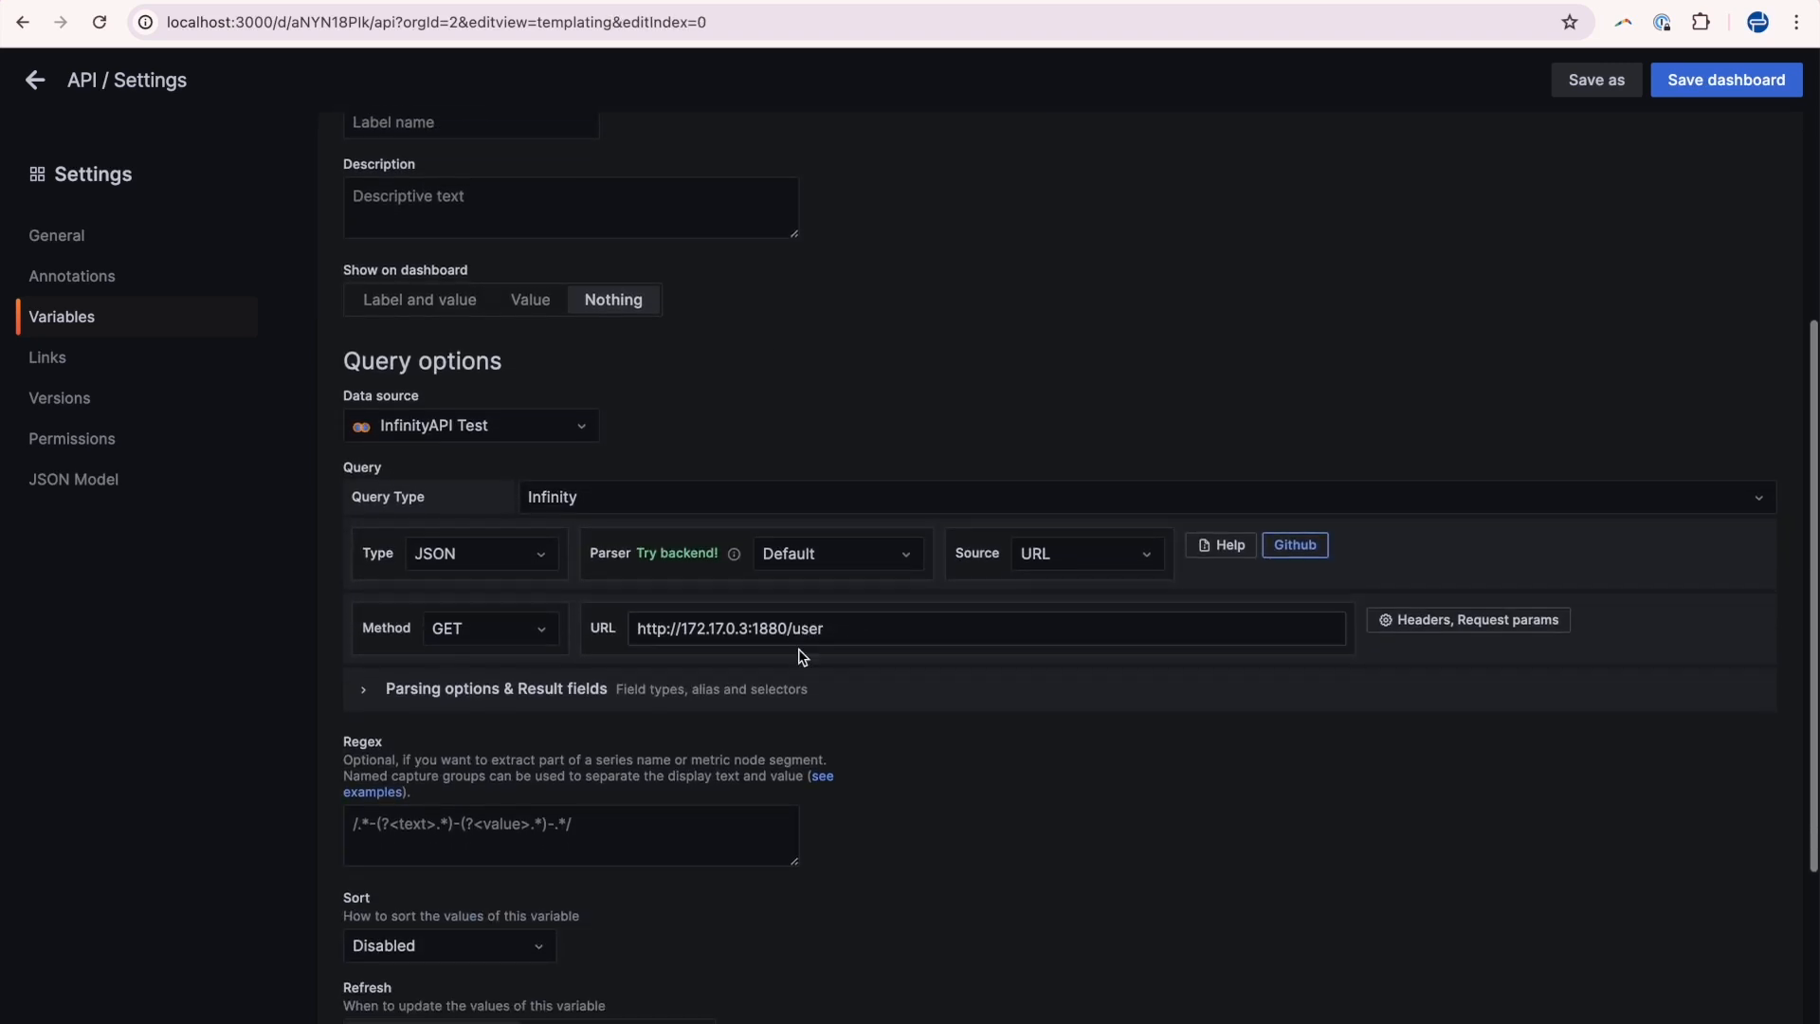
# Inspect the variable's /user query URL and its user query parameter in the URL options.
pyautogui.click(839, 629)
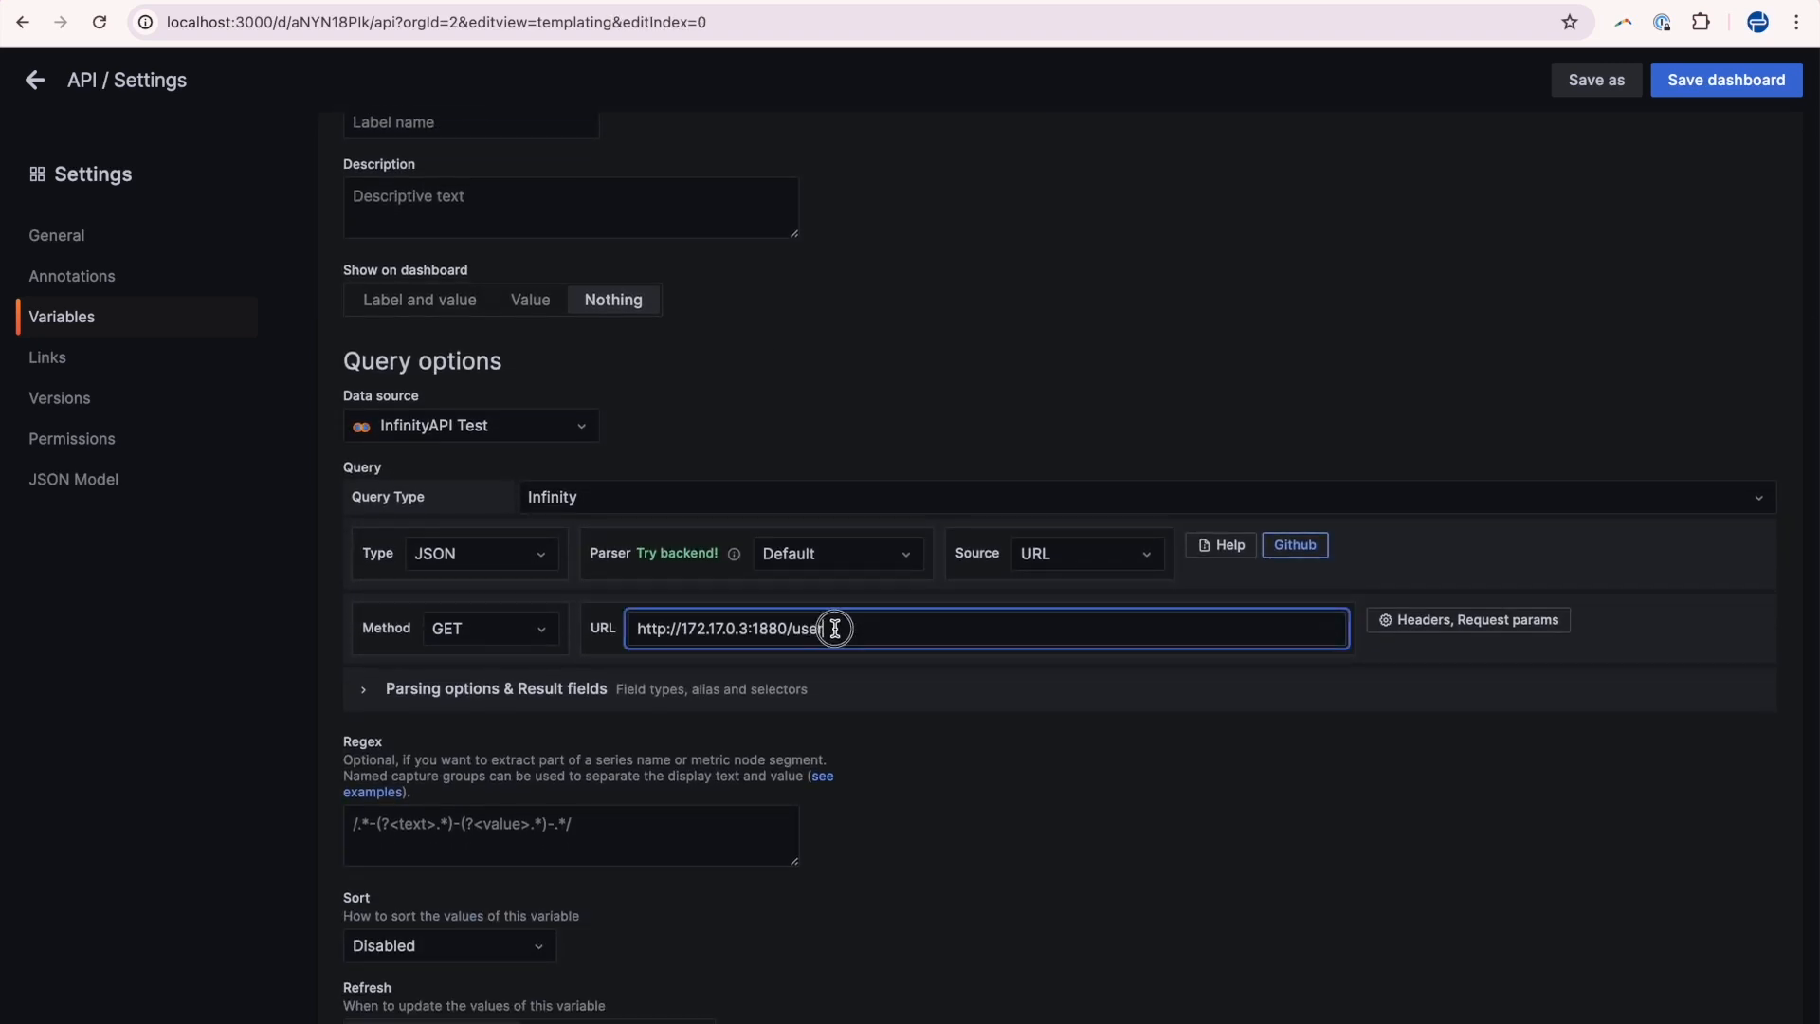
pyautogui.moveTo(833, 625); pyautogui.dragTo(798, 635)
pyautogui.doubleClick(806, 631)
pyautogui.click(1379, 626)
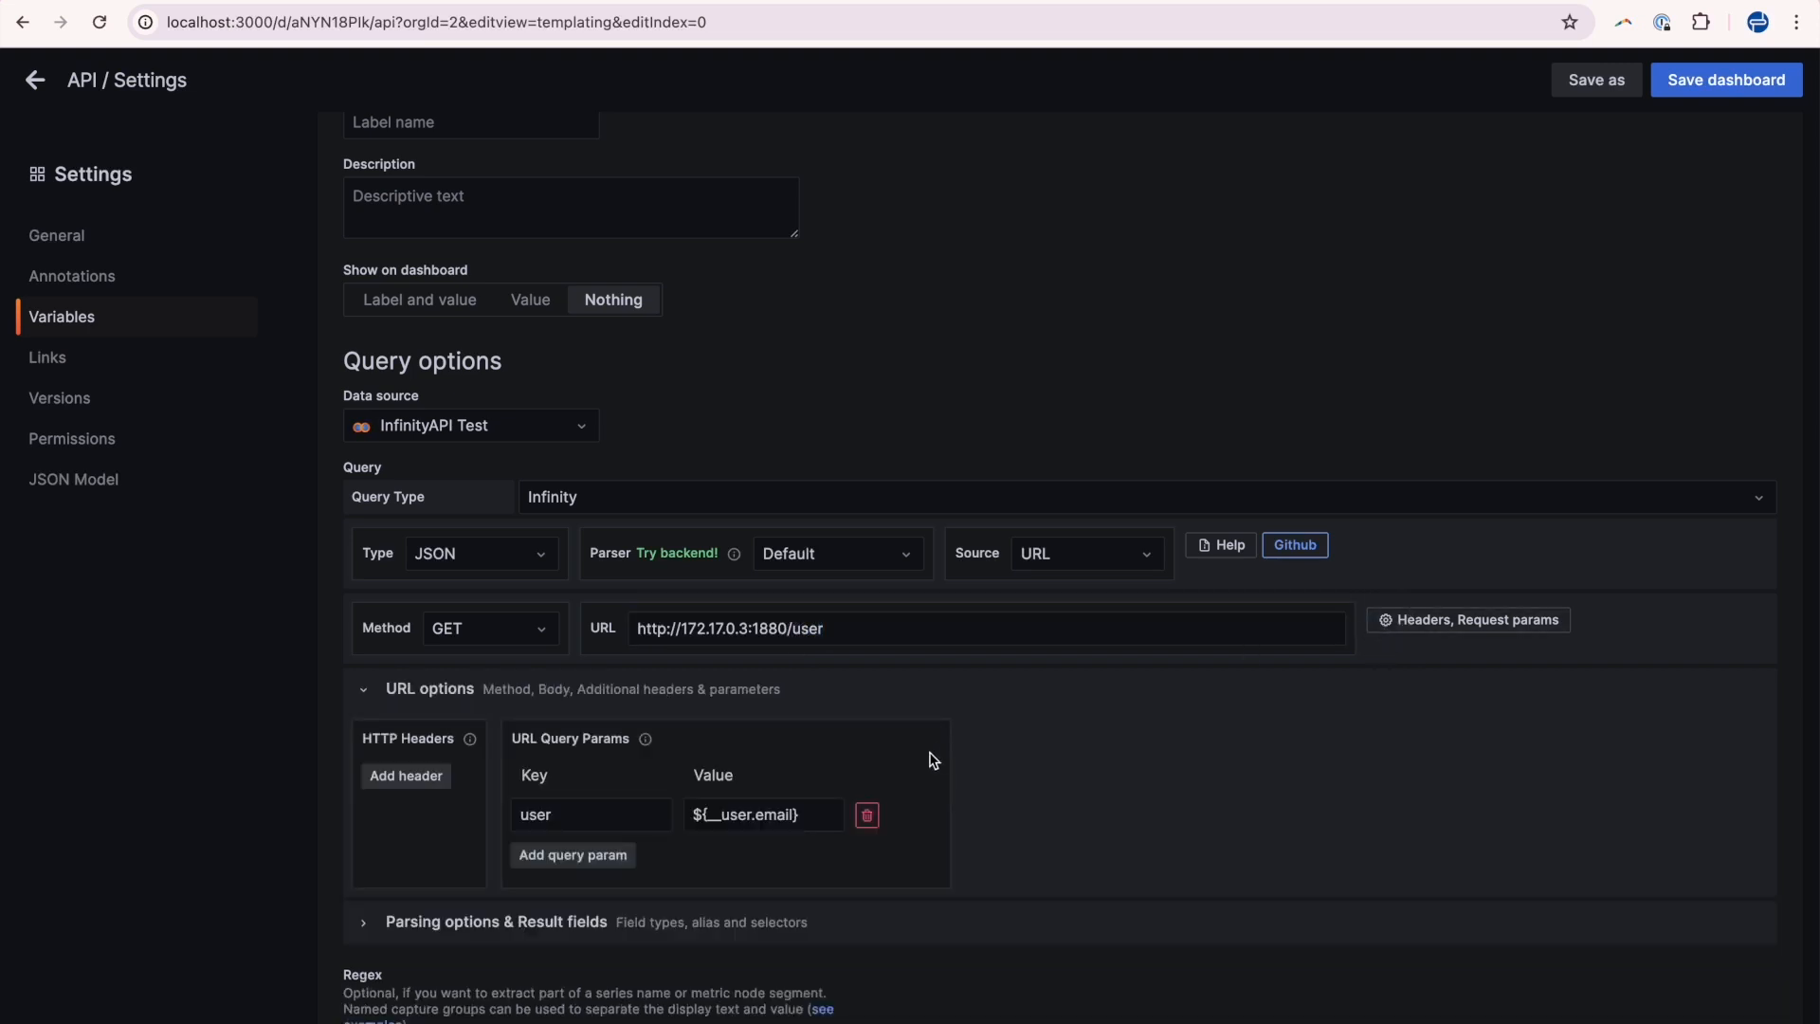
pyautogui.scroll(-1, 927, 761)
pyautogui.click(762, 697)
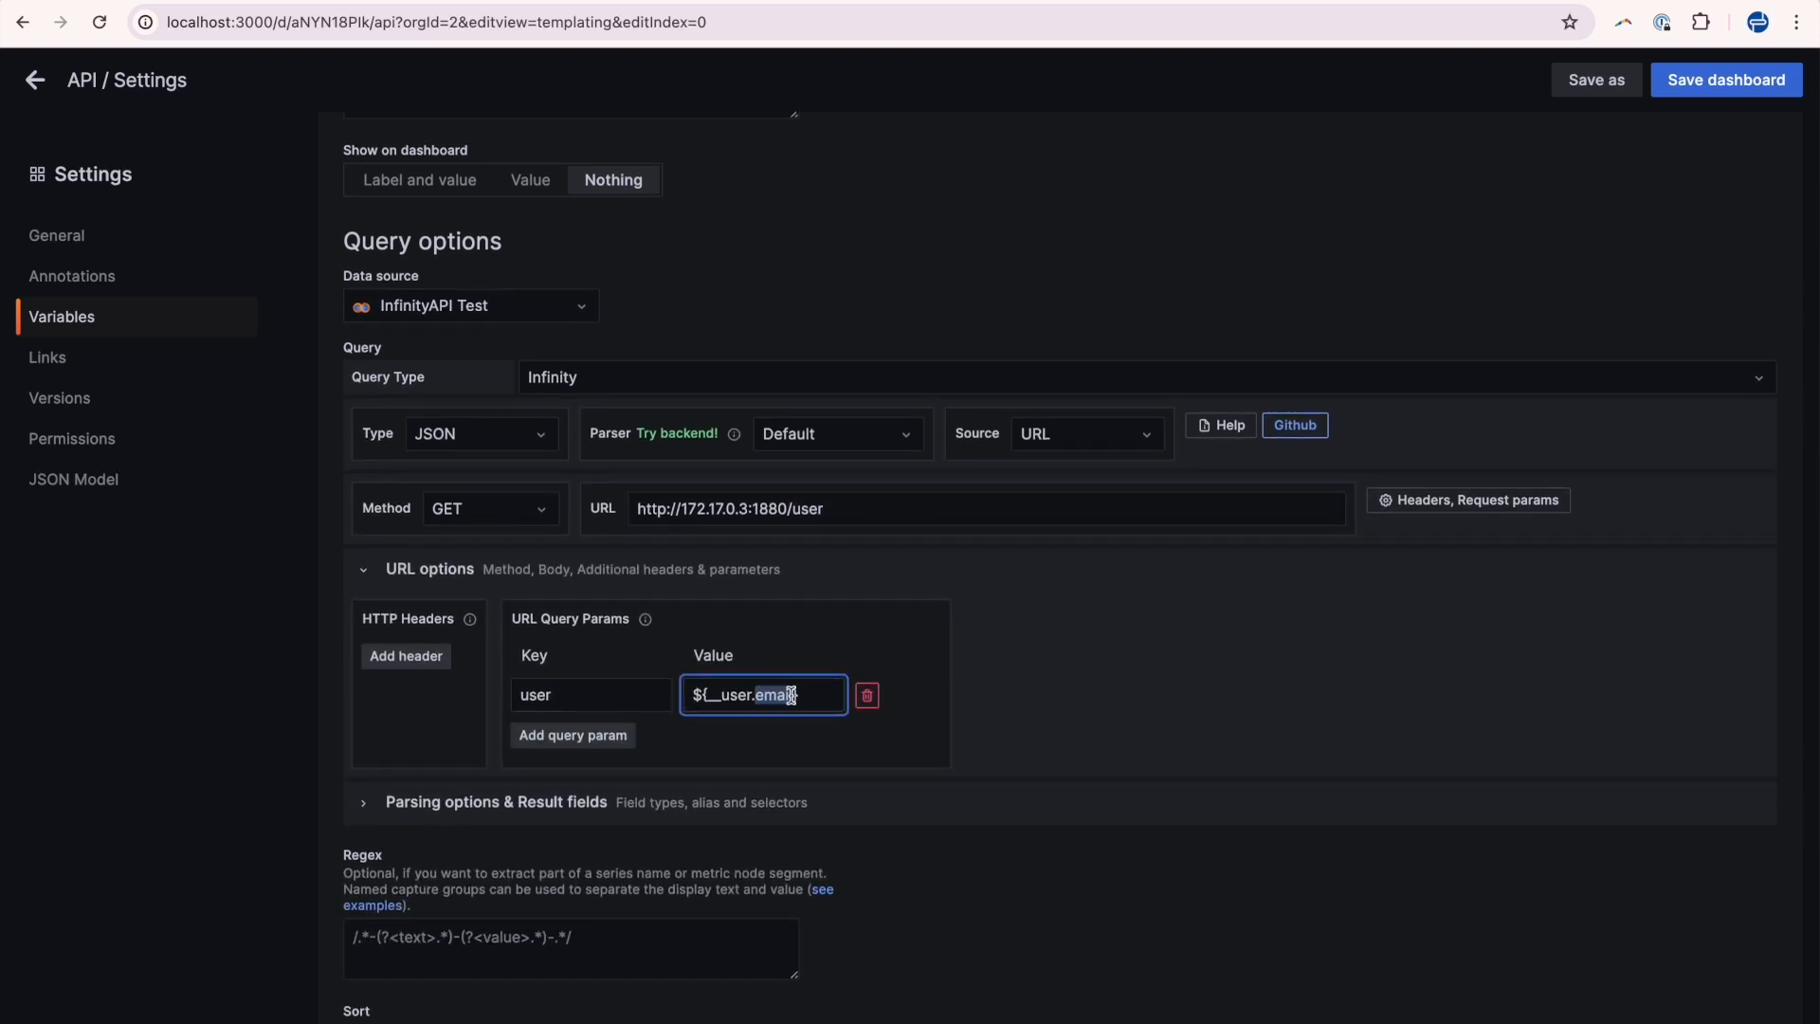
pyautogui.moveTo(805, 695); pyautogui.dragTo(691, 695)
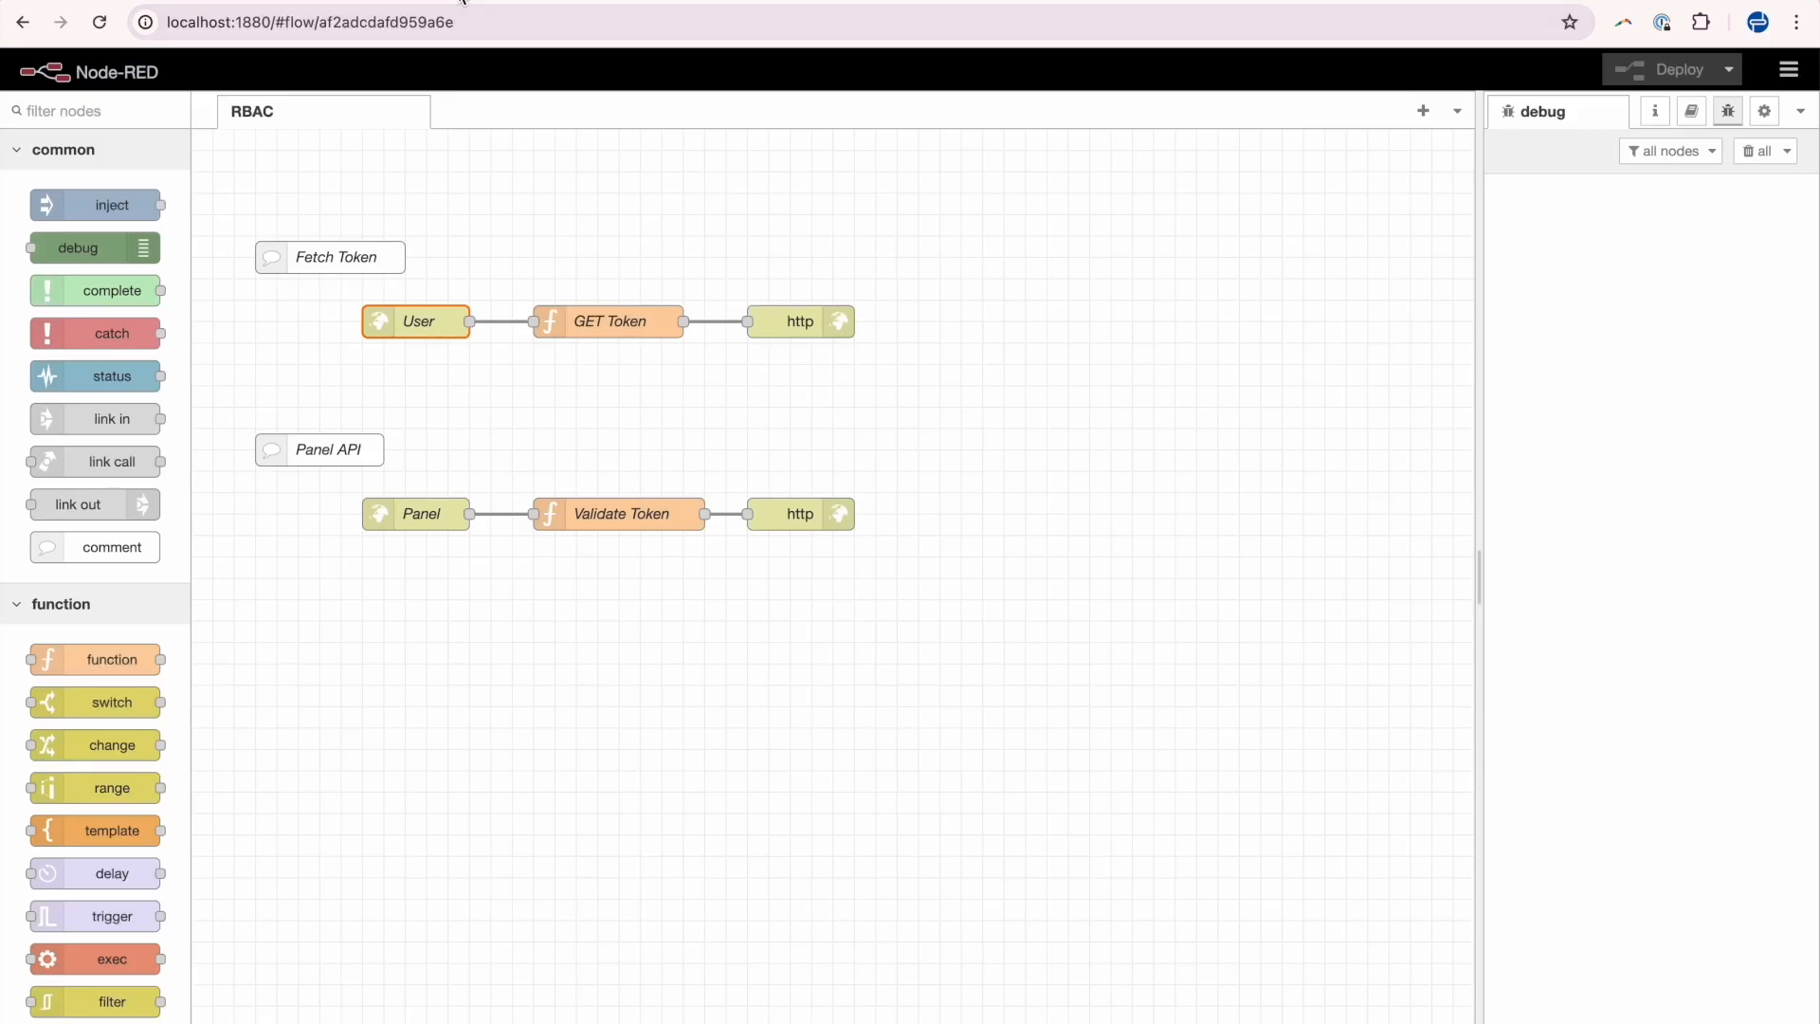
# Open the GET Token function node in Node-RED and examine its user-checking code.
pyautogui.click(426, 332)
pyautogui.doubleClick(650, 334)
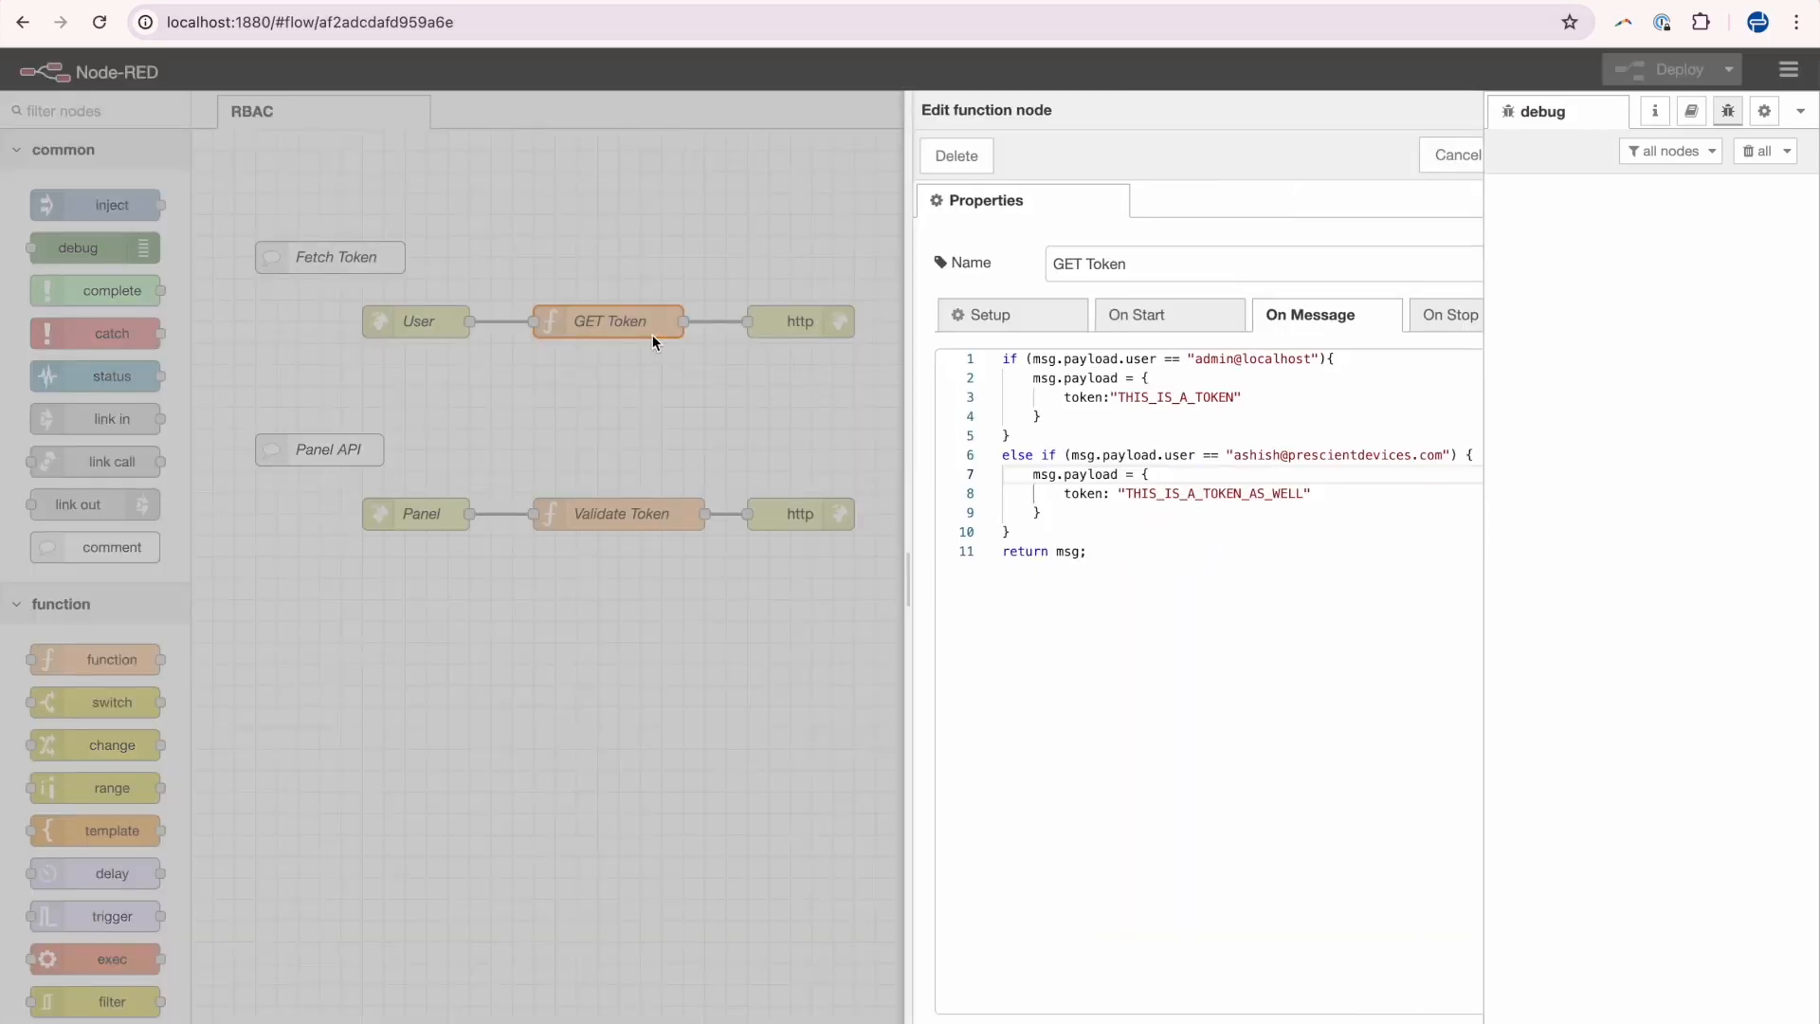
pyautogui.click(1008, 529)
pyautogui.moveTo(1009, 529); pyautogui.dragTo(880, 358)
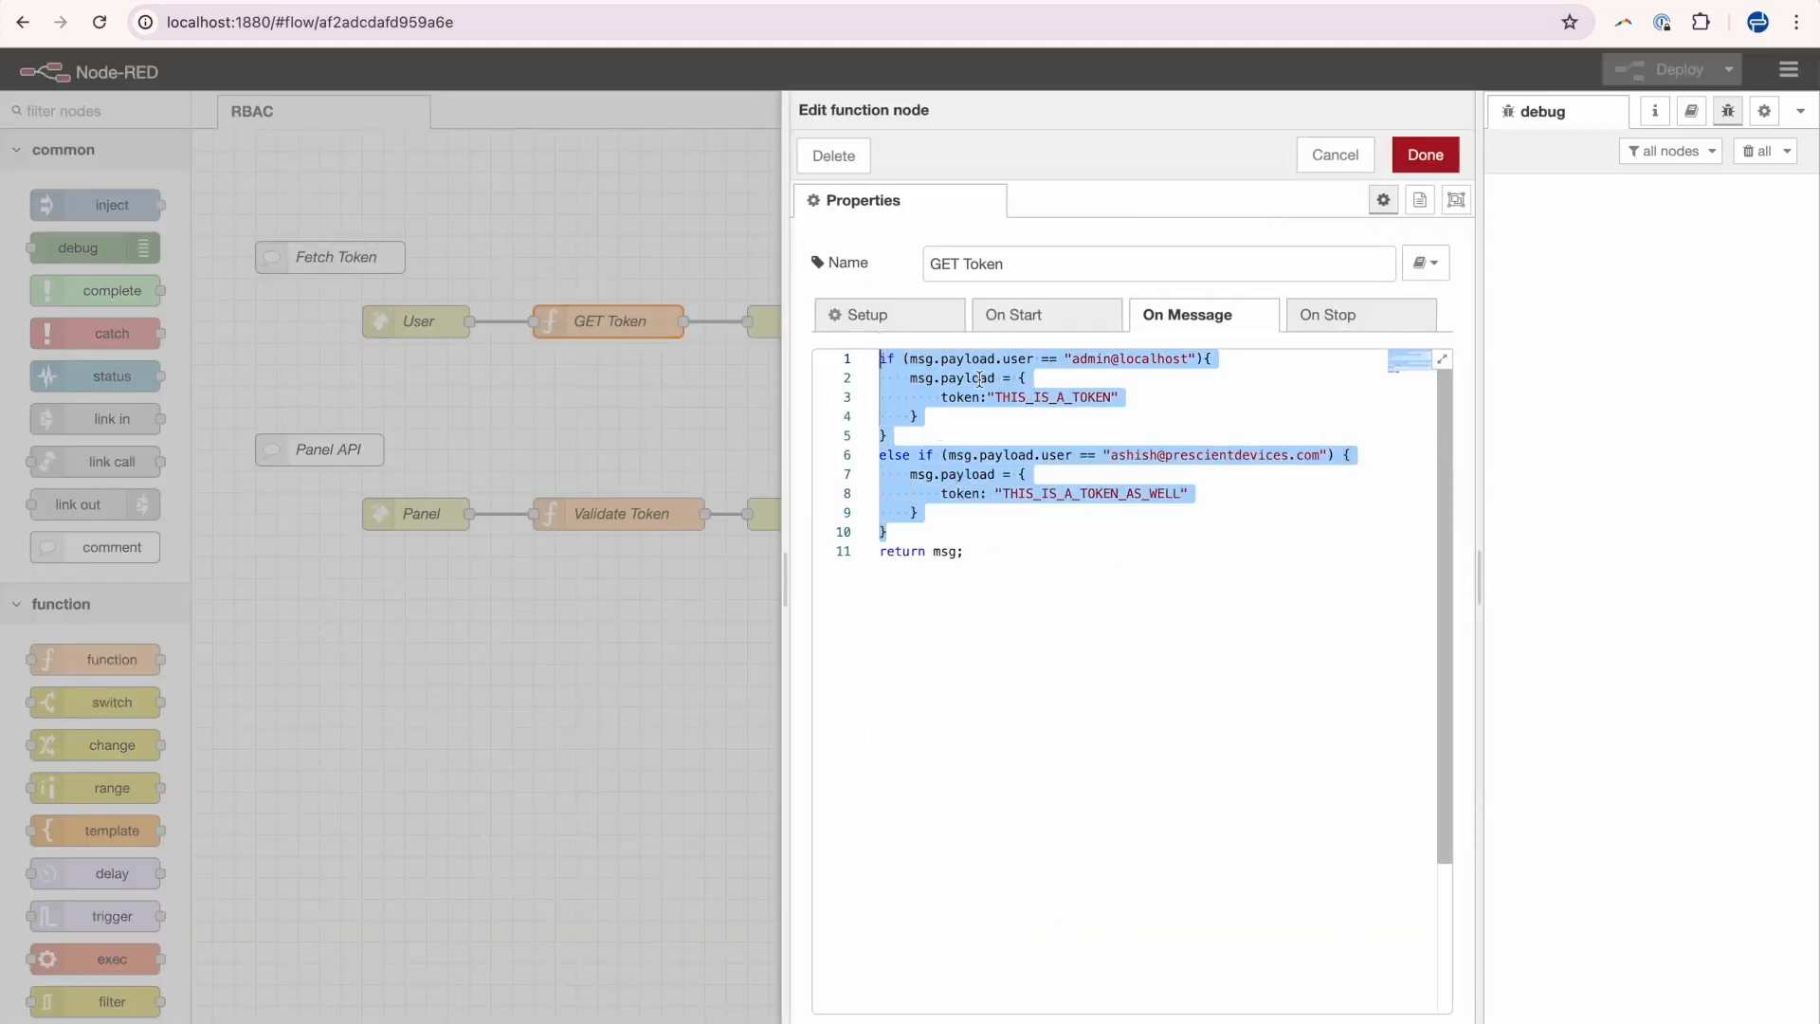
pyautogui.click(1209, 358)
pyautogui.doubleClick(1008, 359)
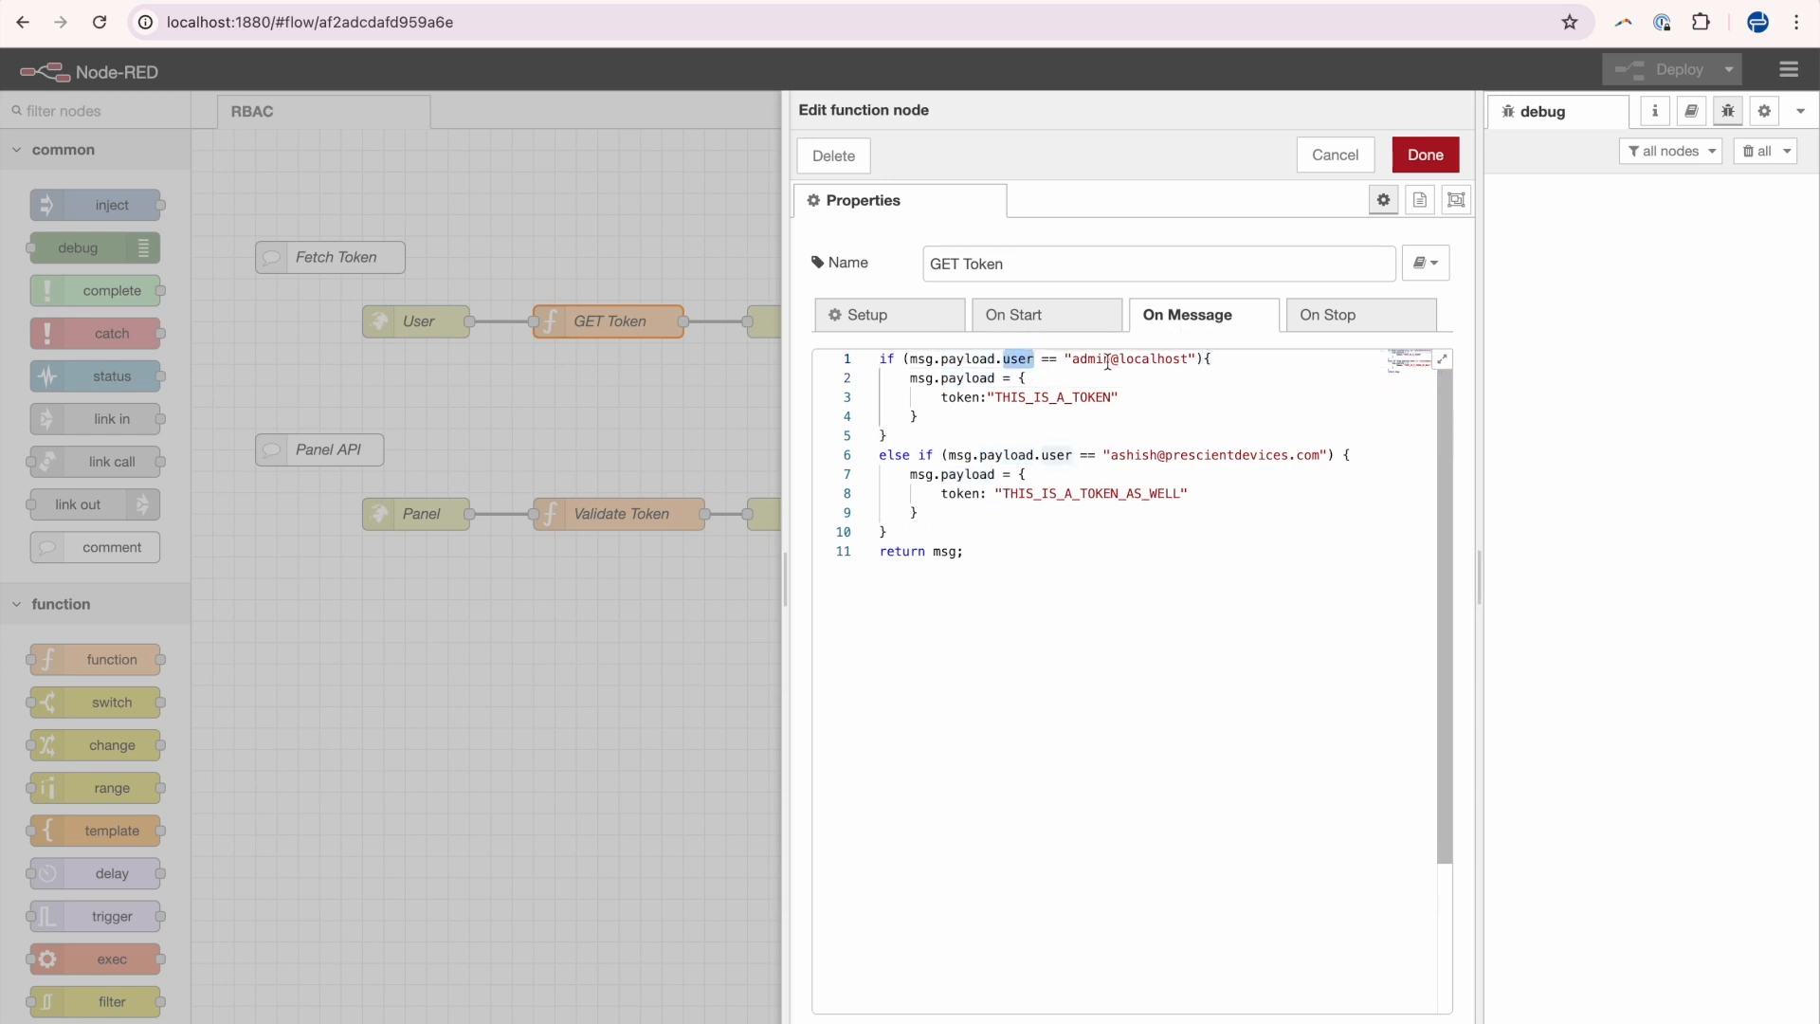
pyautogui.moveTo(1072, 360); pyautogui.dragTo(1189, 361)
# Highlight the returned token values and the second user condition in the function code.
pyautogui.moveTo(1003, 396); pyautogui.dragTo(1100, 401)
pyautogui.click(1028, 456)
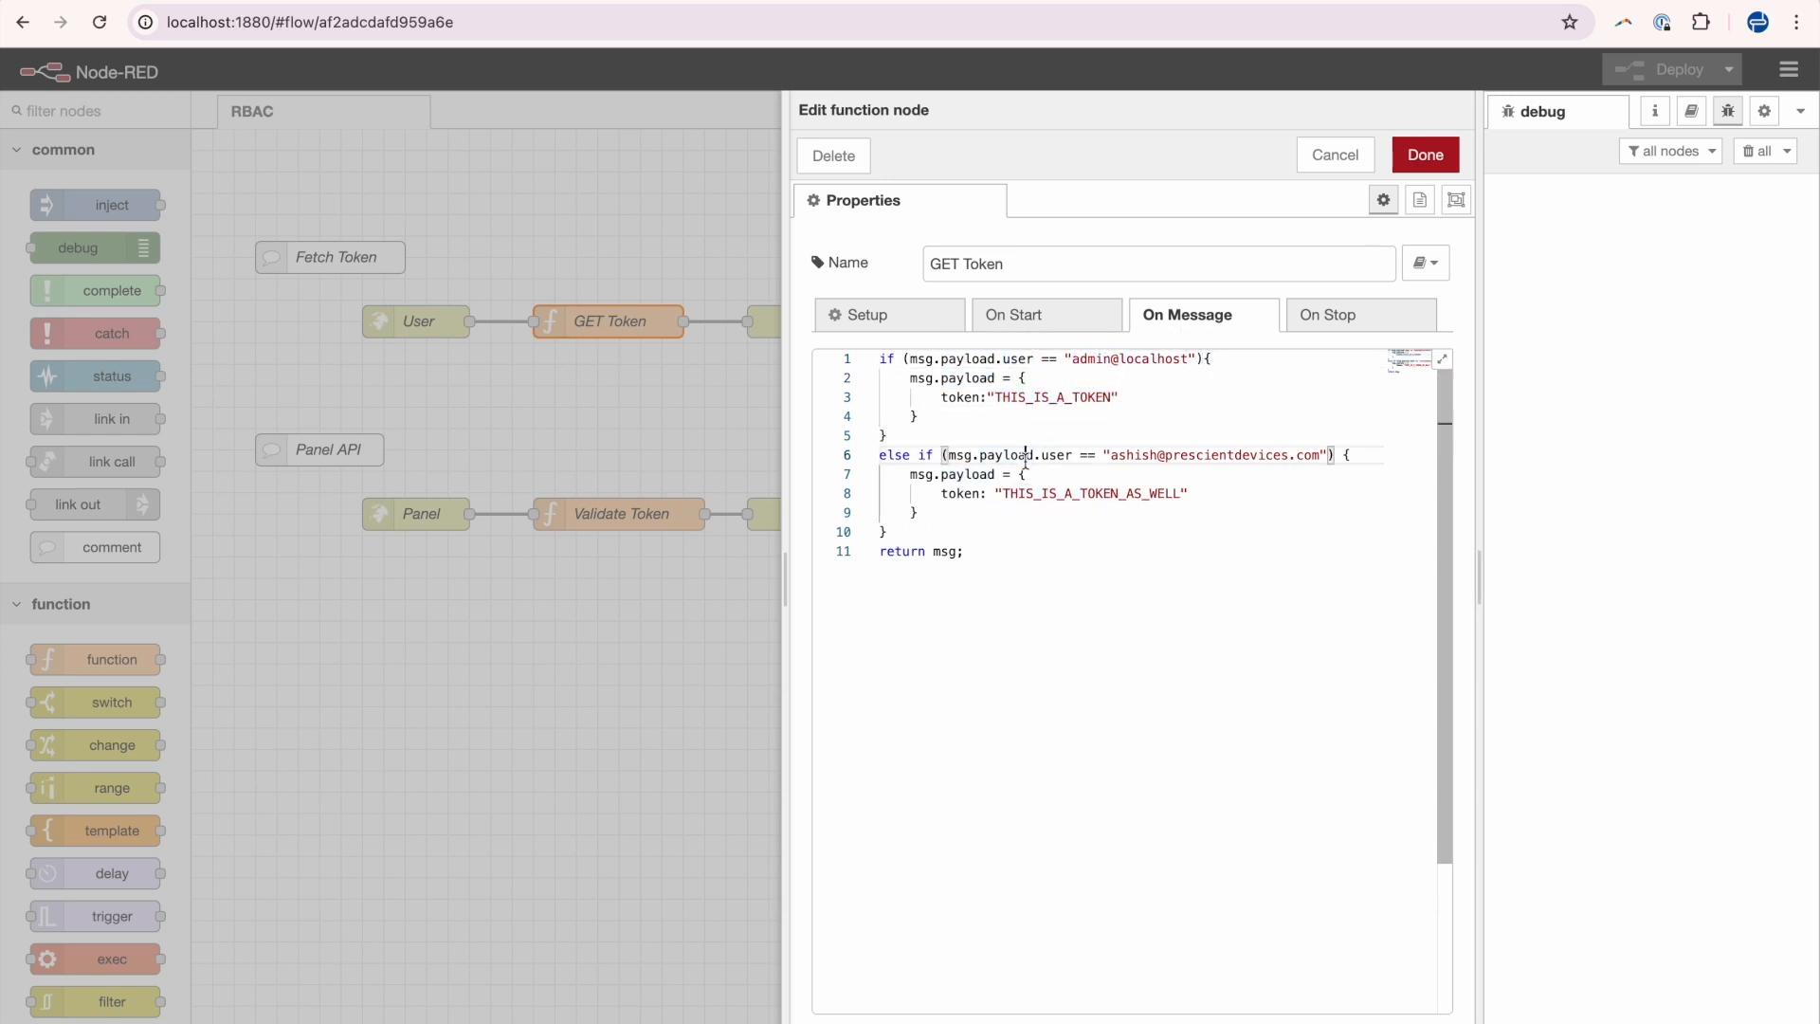
pyautogui.doubleClick(1124, 463)
pyautogui.moveTo(1003, 494); pyautogui.dragTo(1181, 493)
pyautogui.click(1028, 504)
pyautogui.click(971, 535)
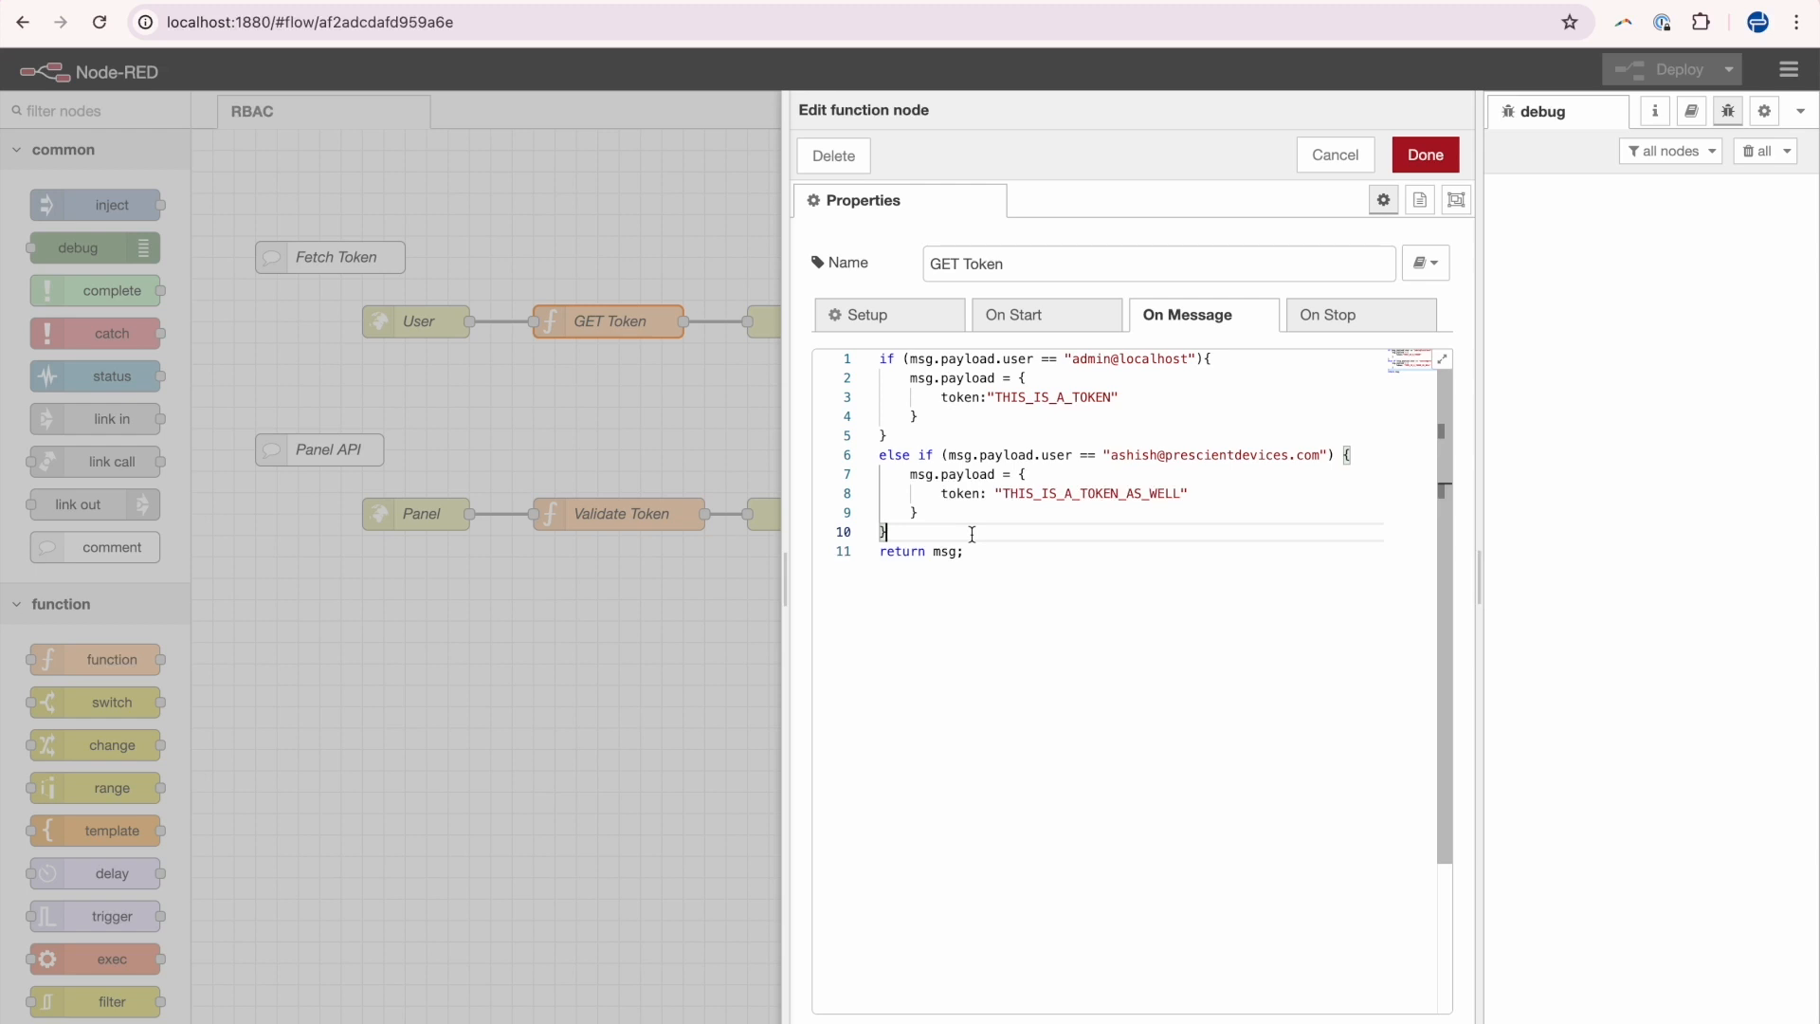
pyautogui.moveTo(971, 535); pyautogui.dragTo(878, 358)
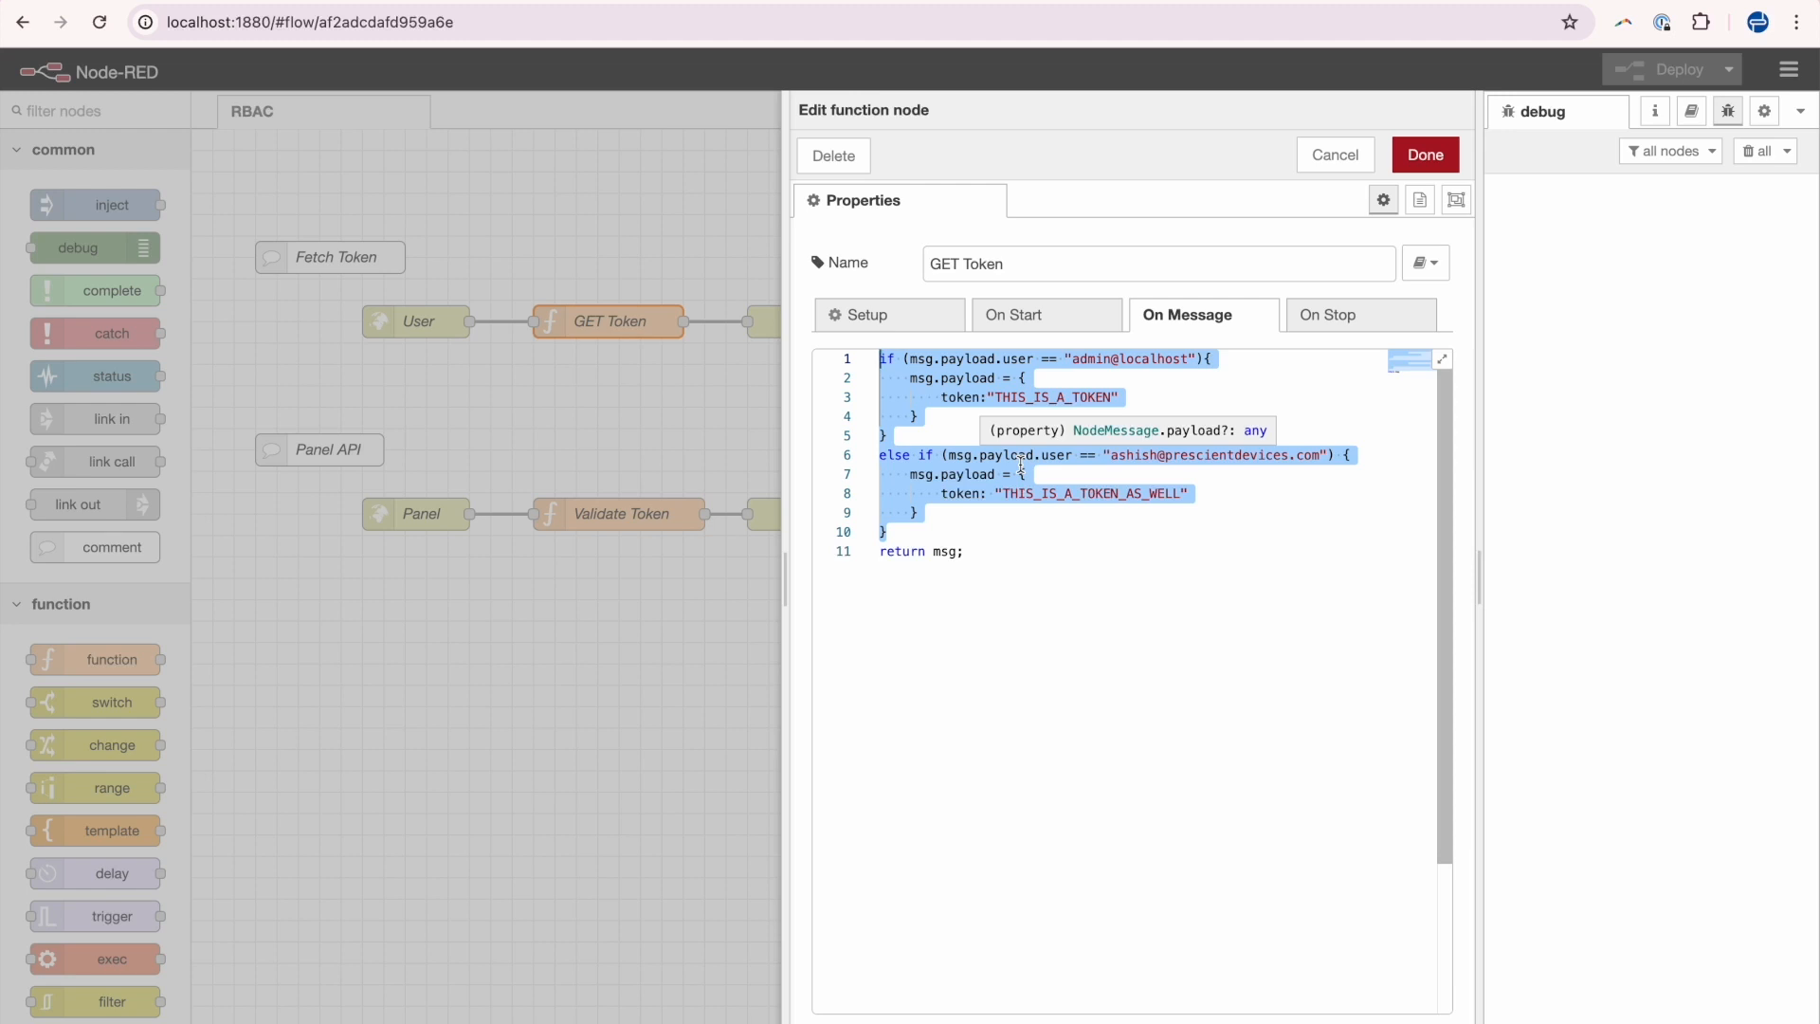
# Review the whole function code once more and close the node editor with Done.
pyautogui.click(914, 510)
pyautogui.click(931, 534)
pyautogui.moveTo(930, 534); pyautogui.dragTo(878, 359)
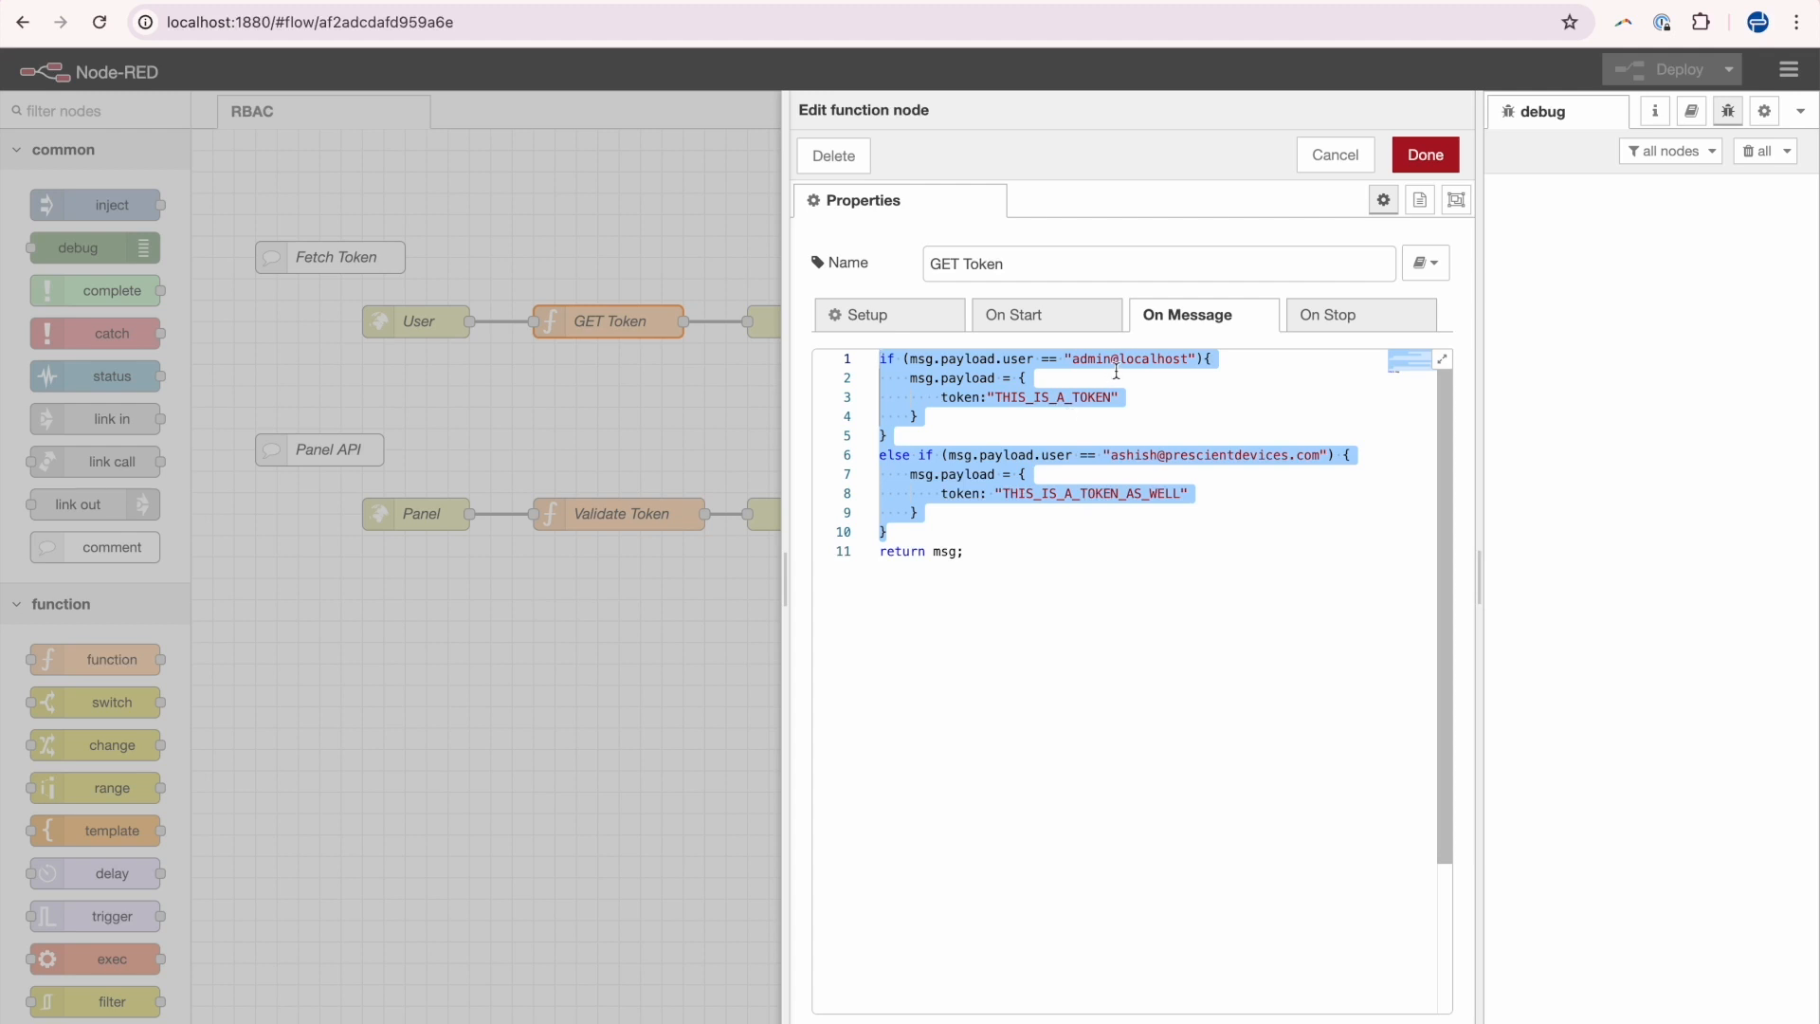
pyautogui.click(965, 393)
pyautogui.click(1036, 381)
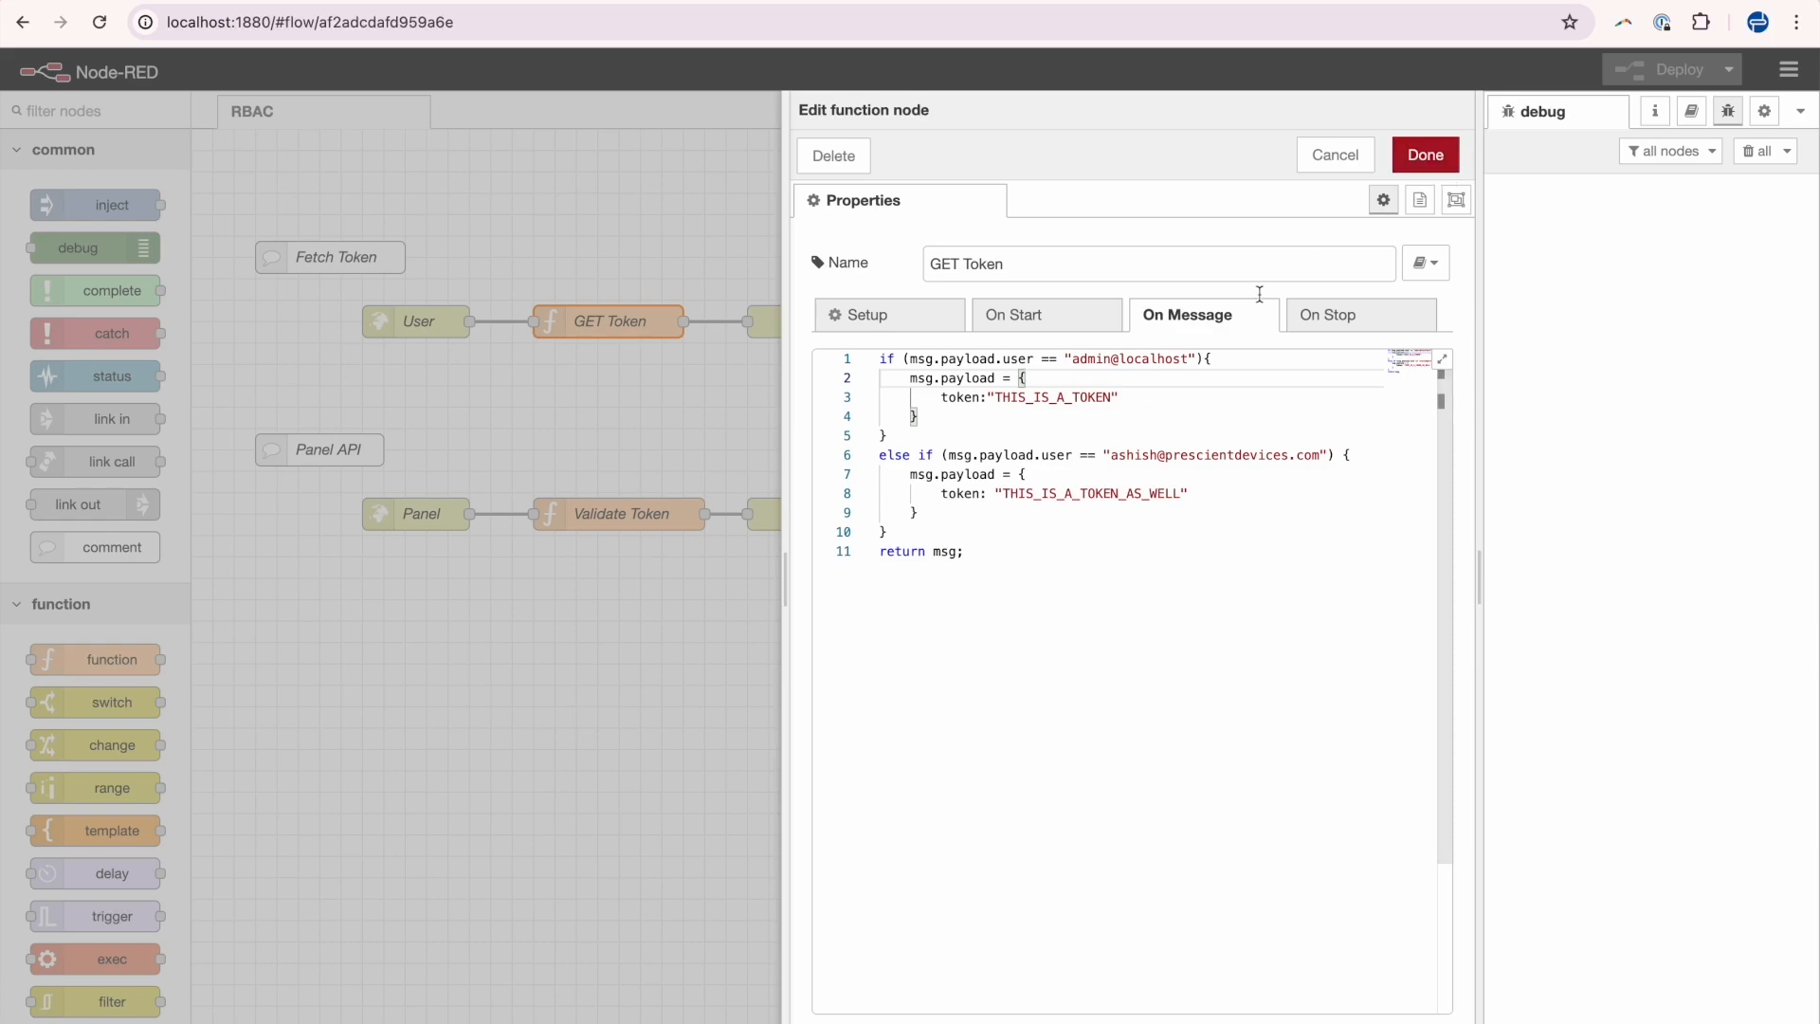
pyautogui.click(1425, 154)
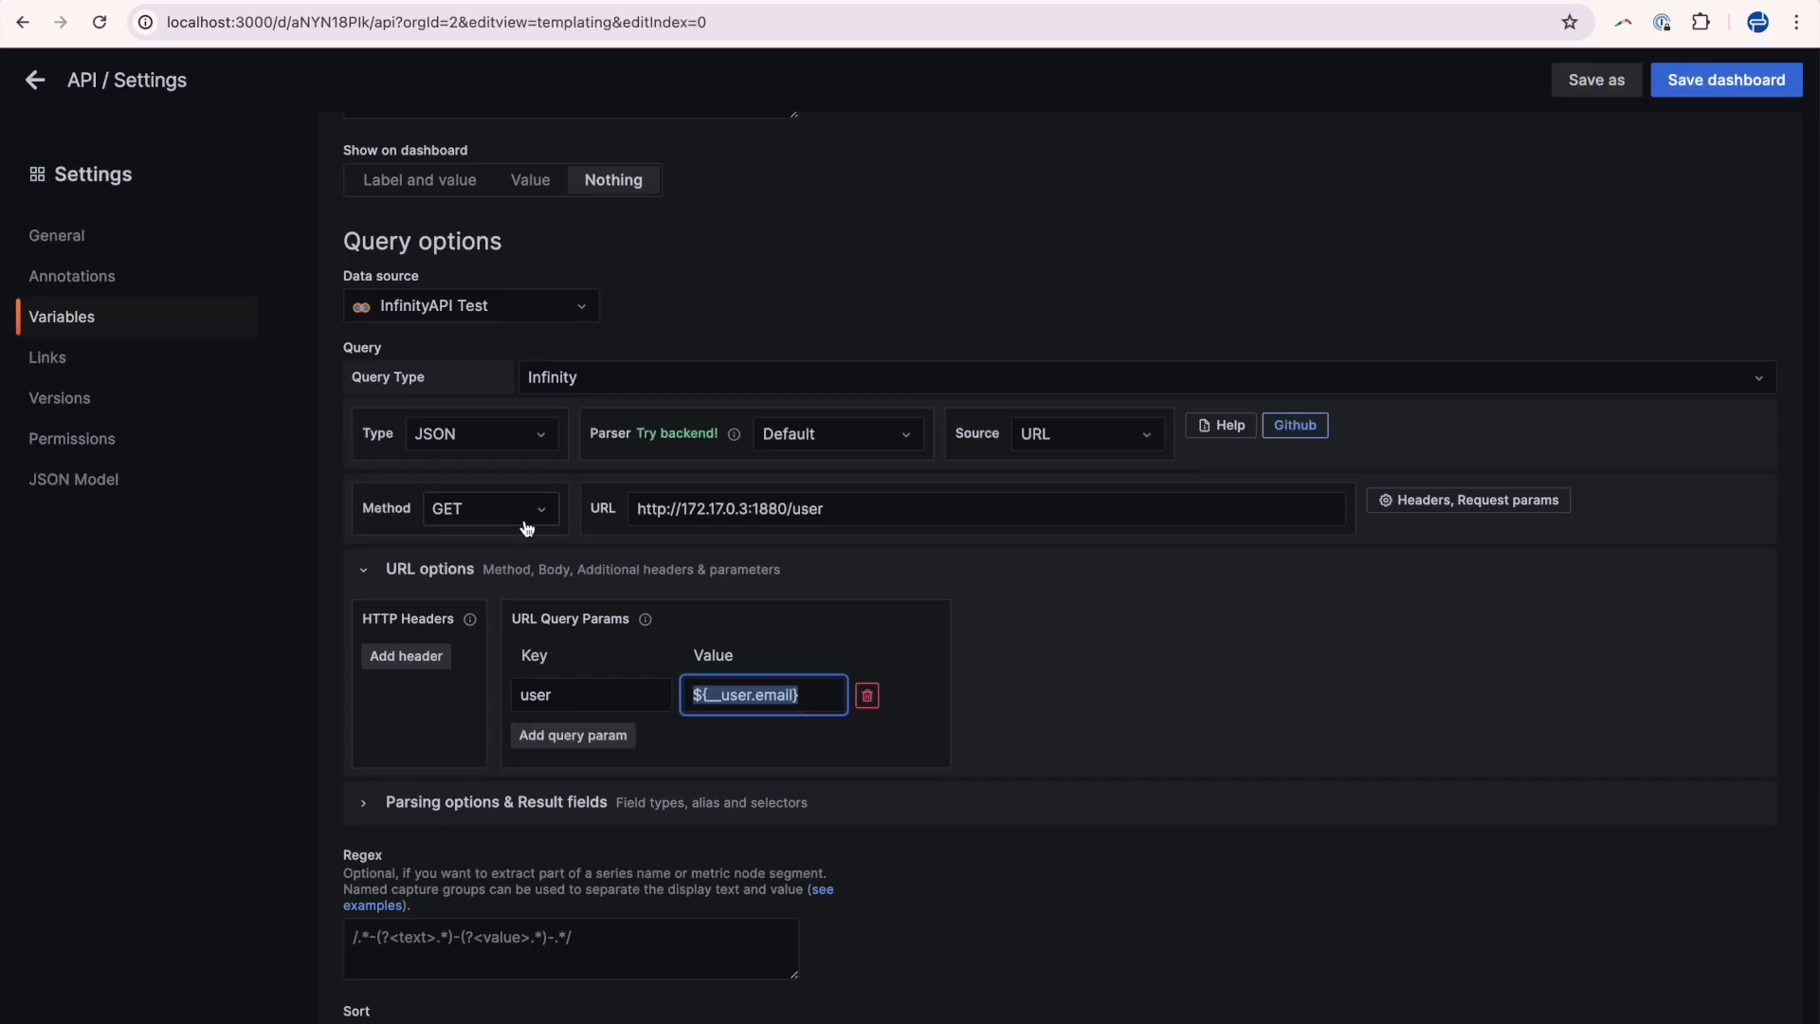
# Scroll to the userToken variable's preview of values and highlight the token value.
pyautogui.scroll(-5, 591, 728)
pyautogui.moveTo(358, 951); pyautogui.dragTo(479, 958)
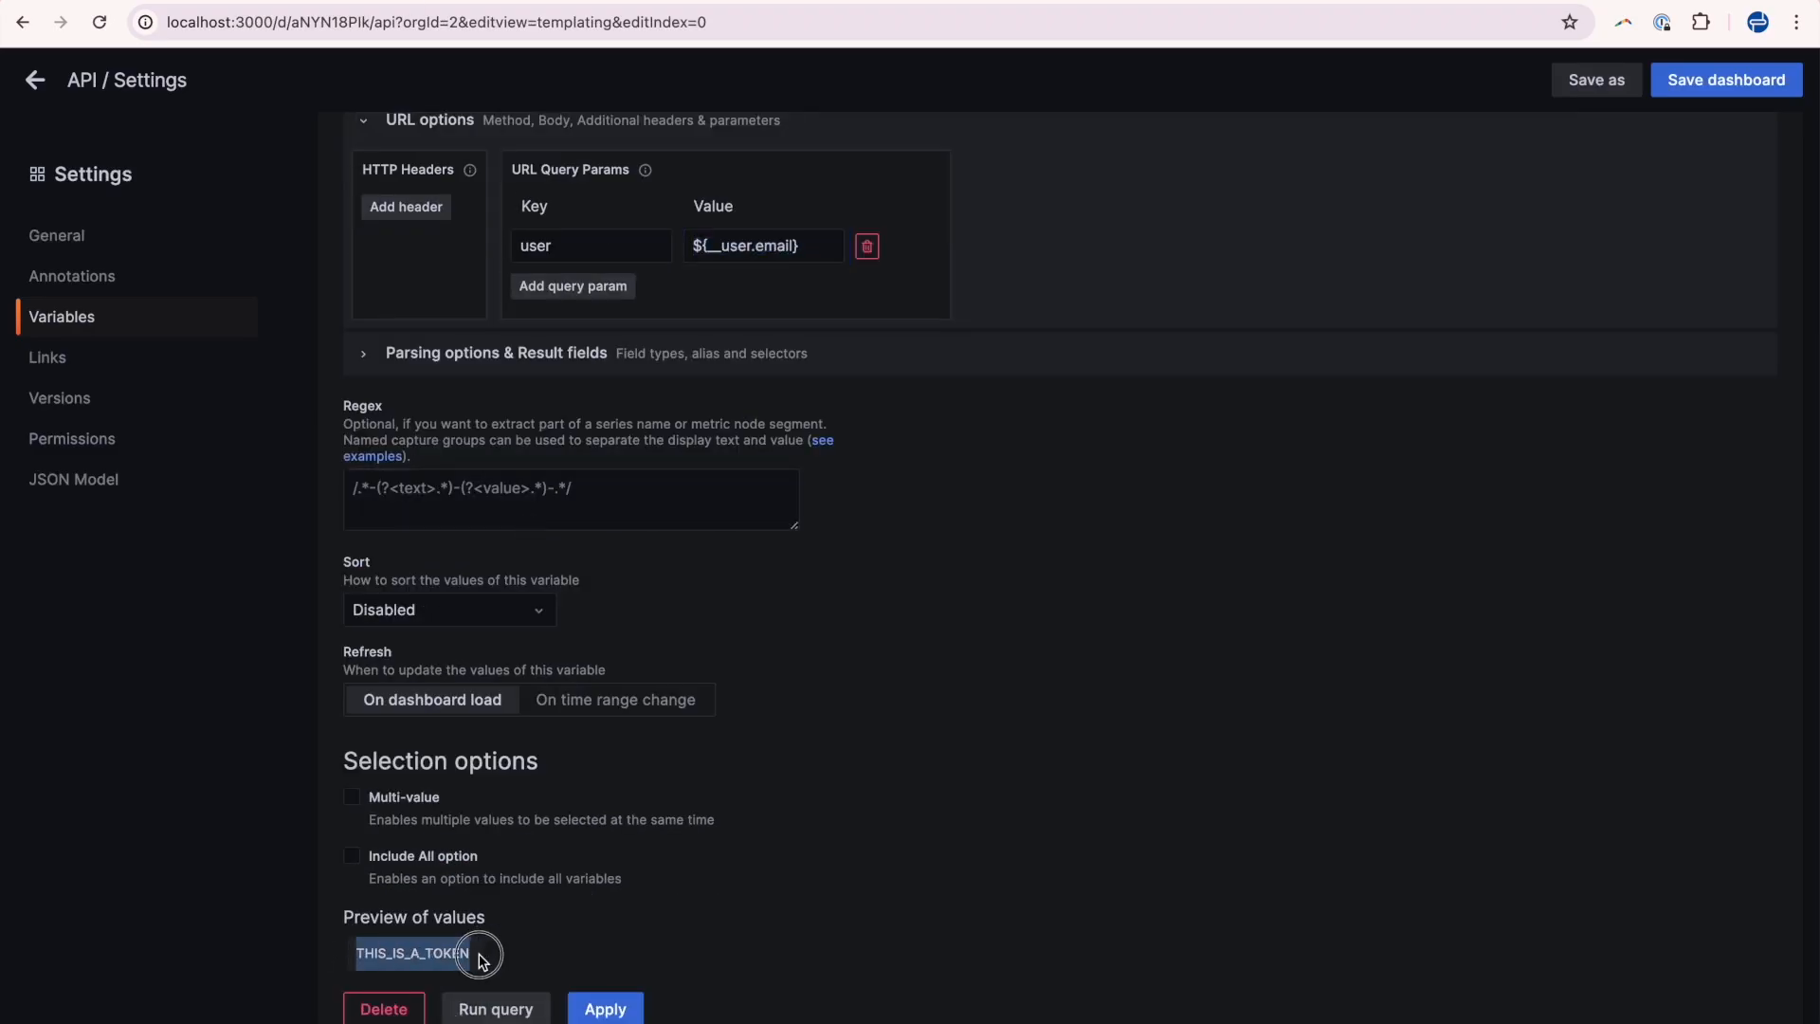
# Scroll through the userToken variable's settings and point at its preview of values.
pyautogui.scroll(1, 654, 885)
pyautogui.scroll(10, 654, 886)
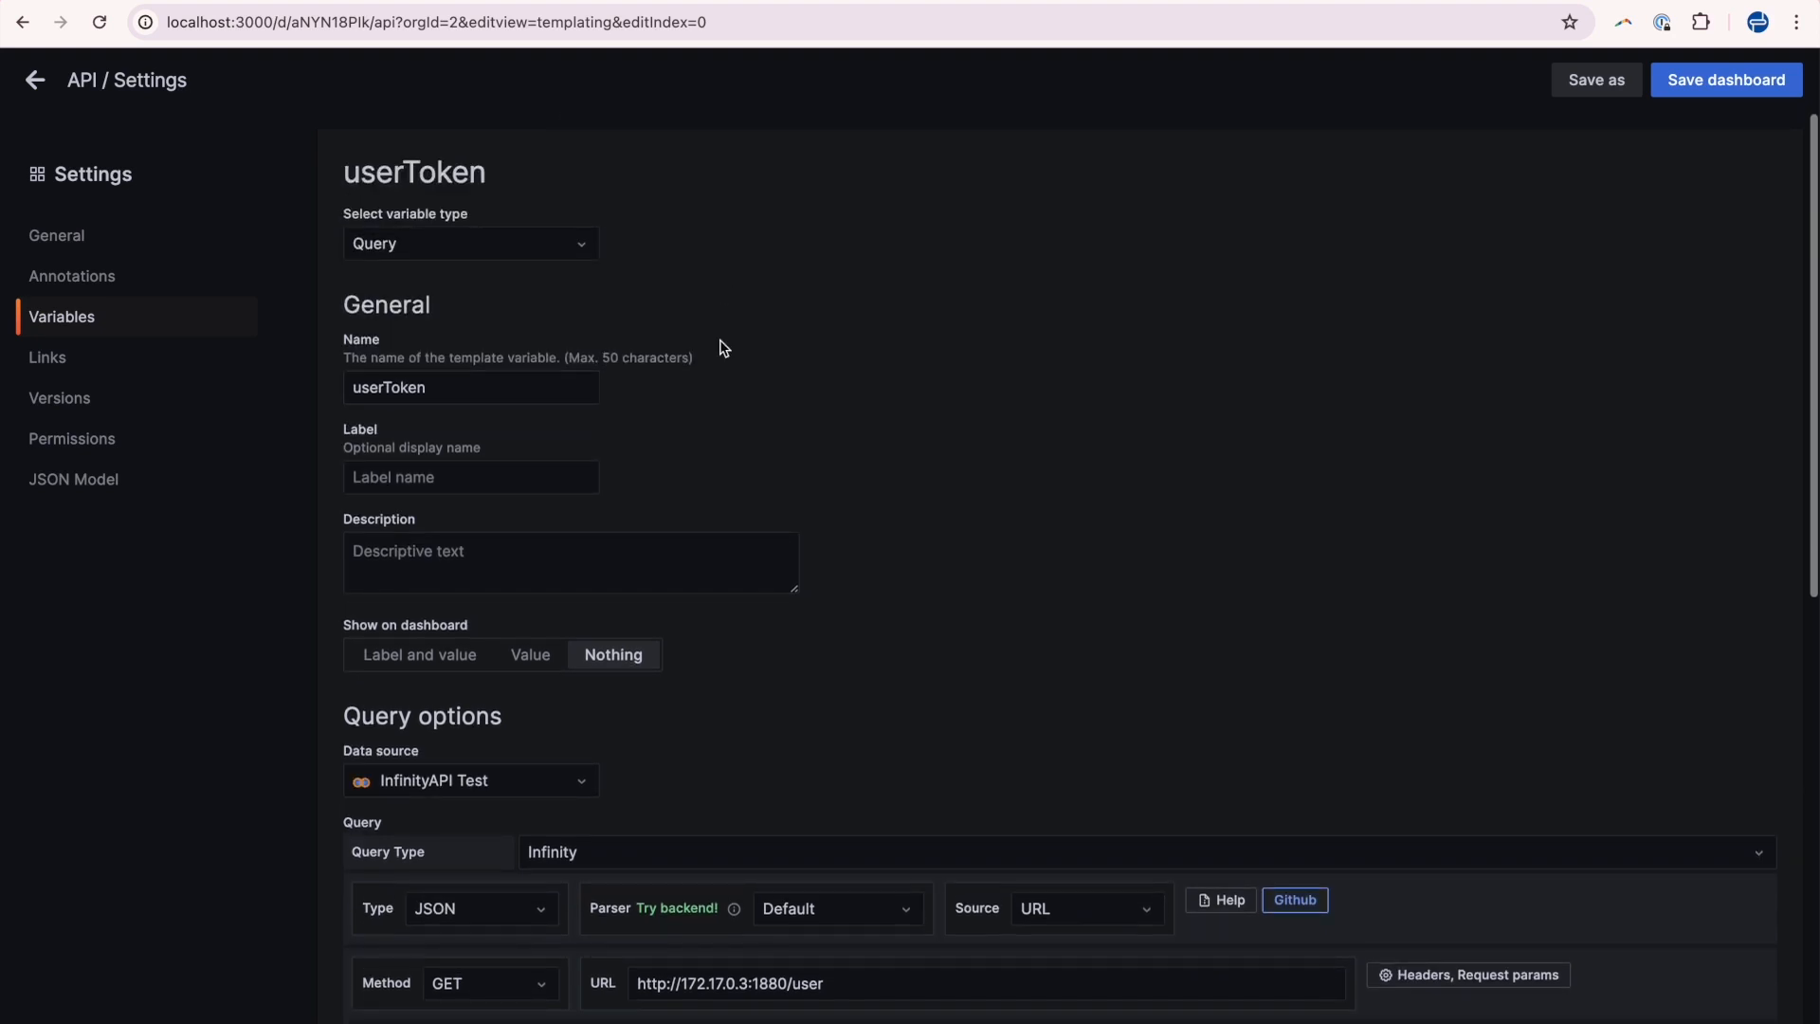
pyautogui.scroll(-1, 723, 345)
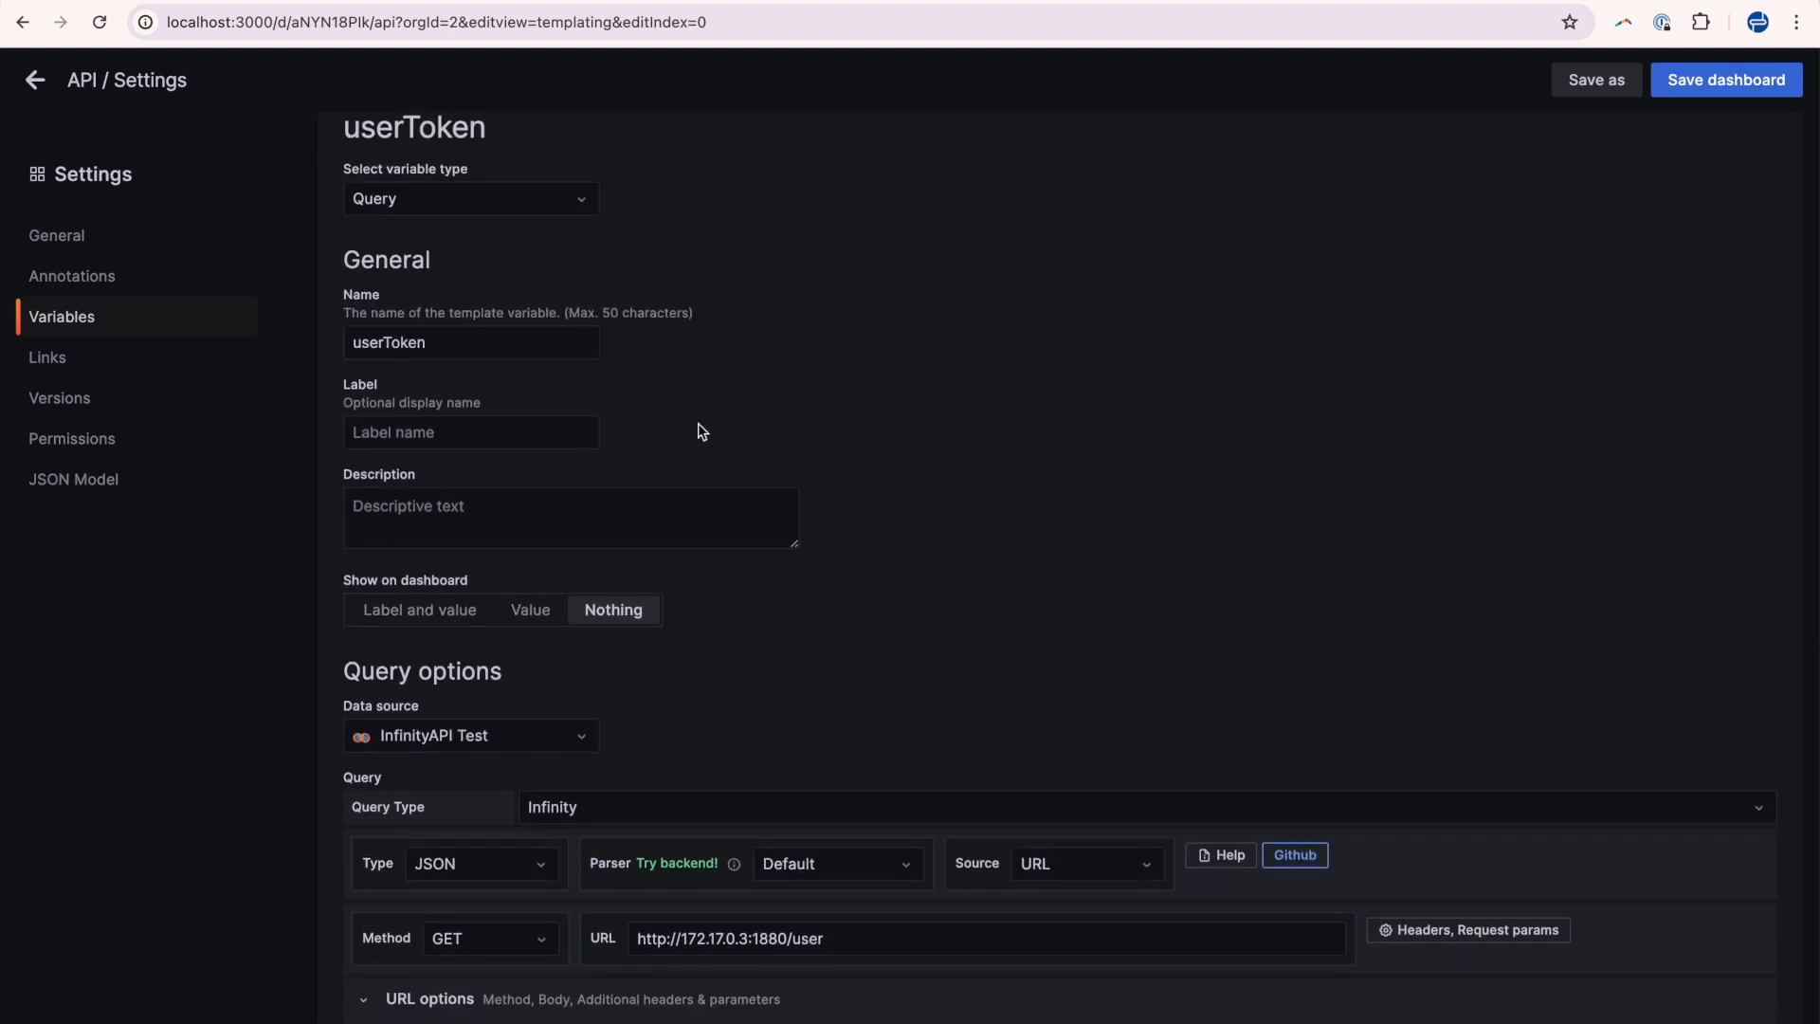
pyautogui.scroll(-1, 702, 431)
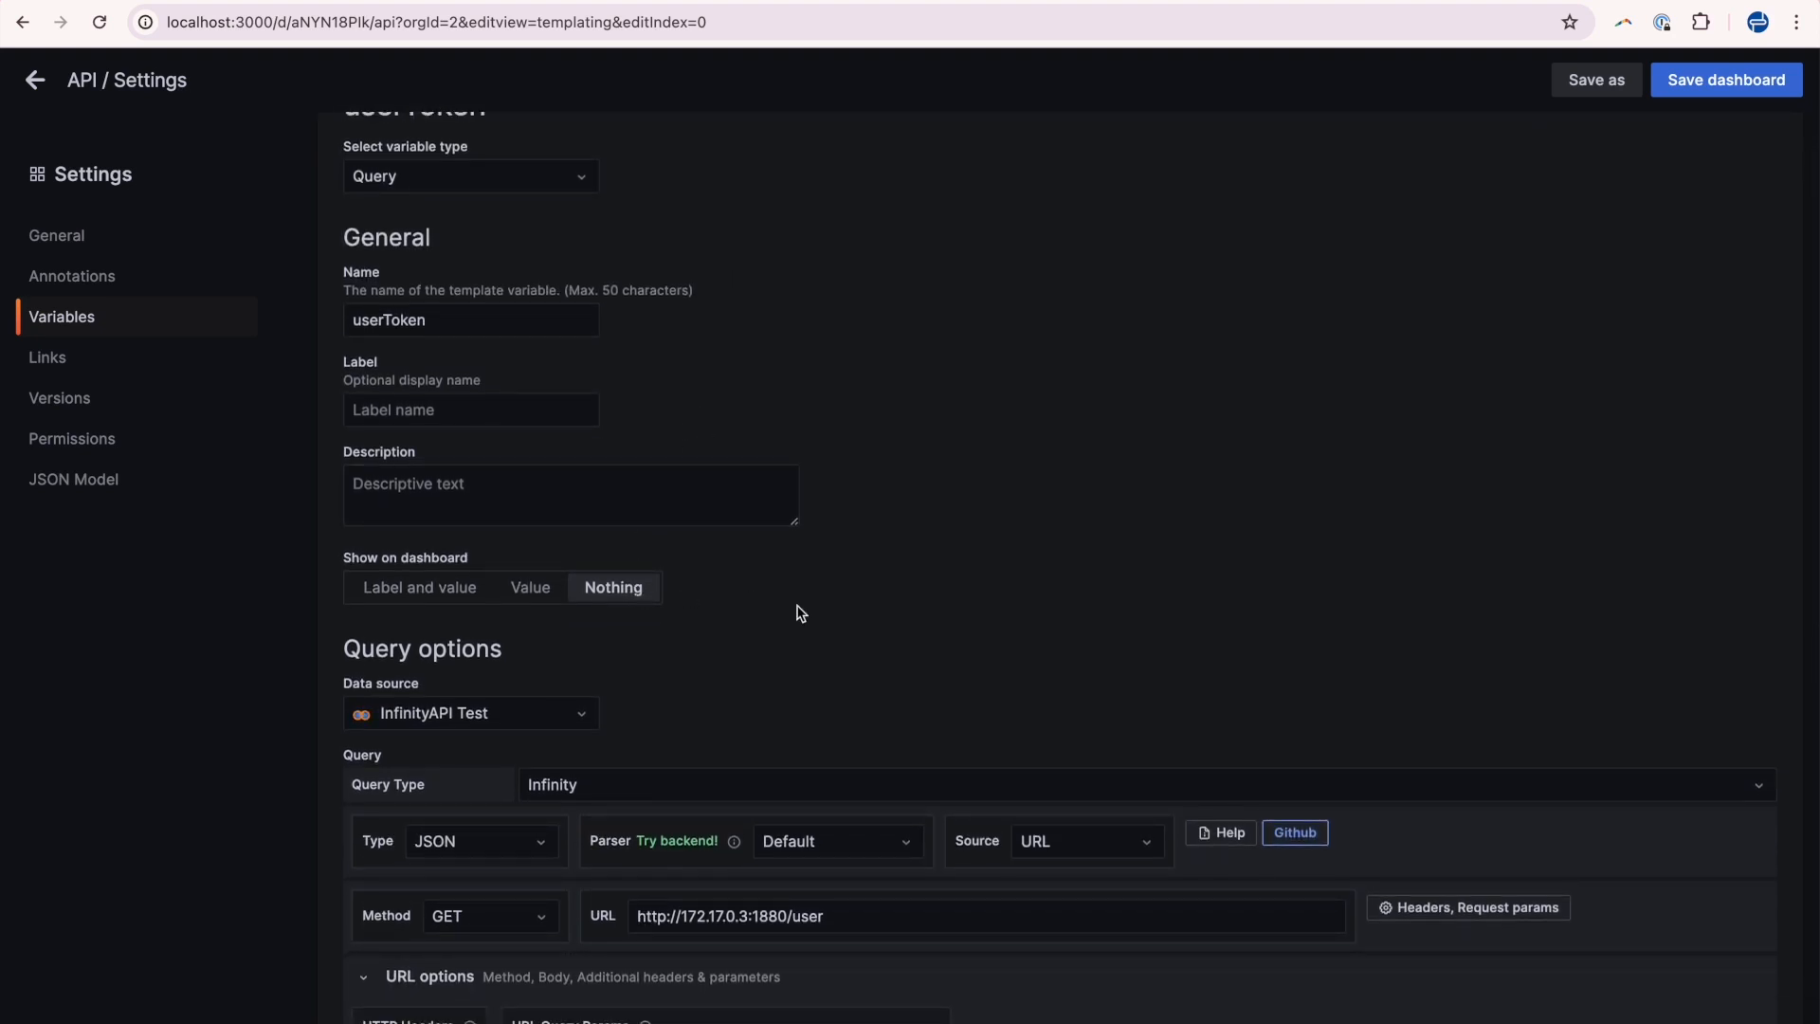
pyautogui.scroll(-9, 801, 613)
pyautogui.scroll(6, 1253, 546)
pyautogui.scroll(-6, 1253, 545)
pyautogui.click(357, 962)
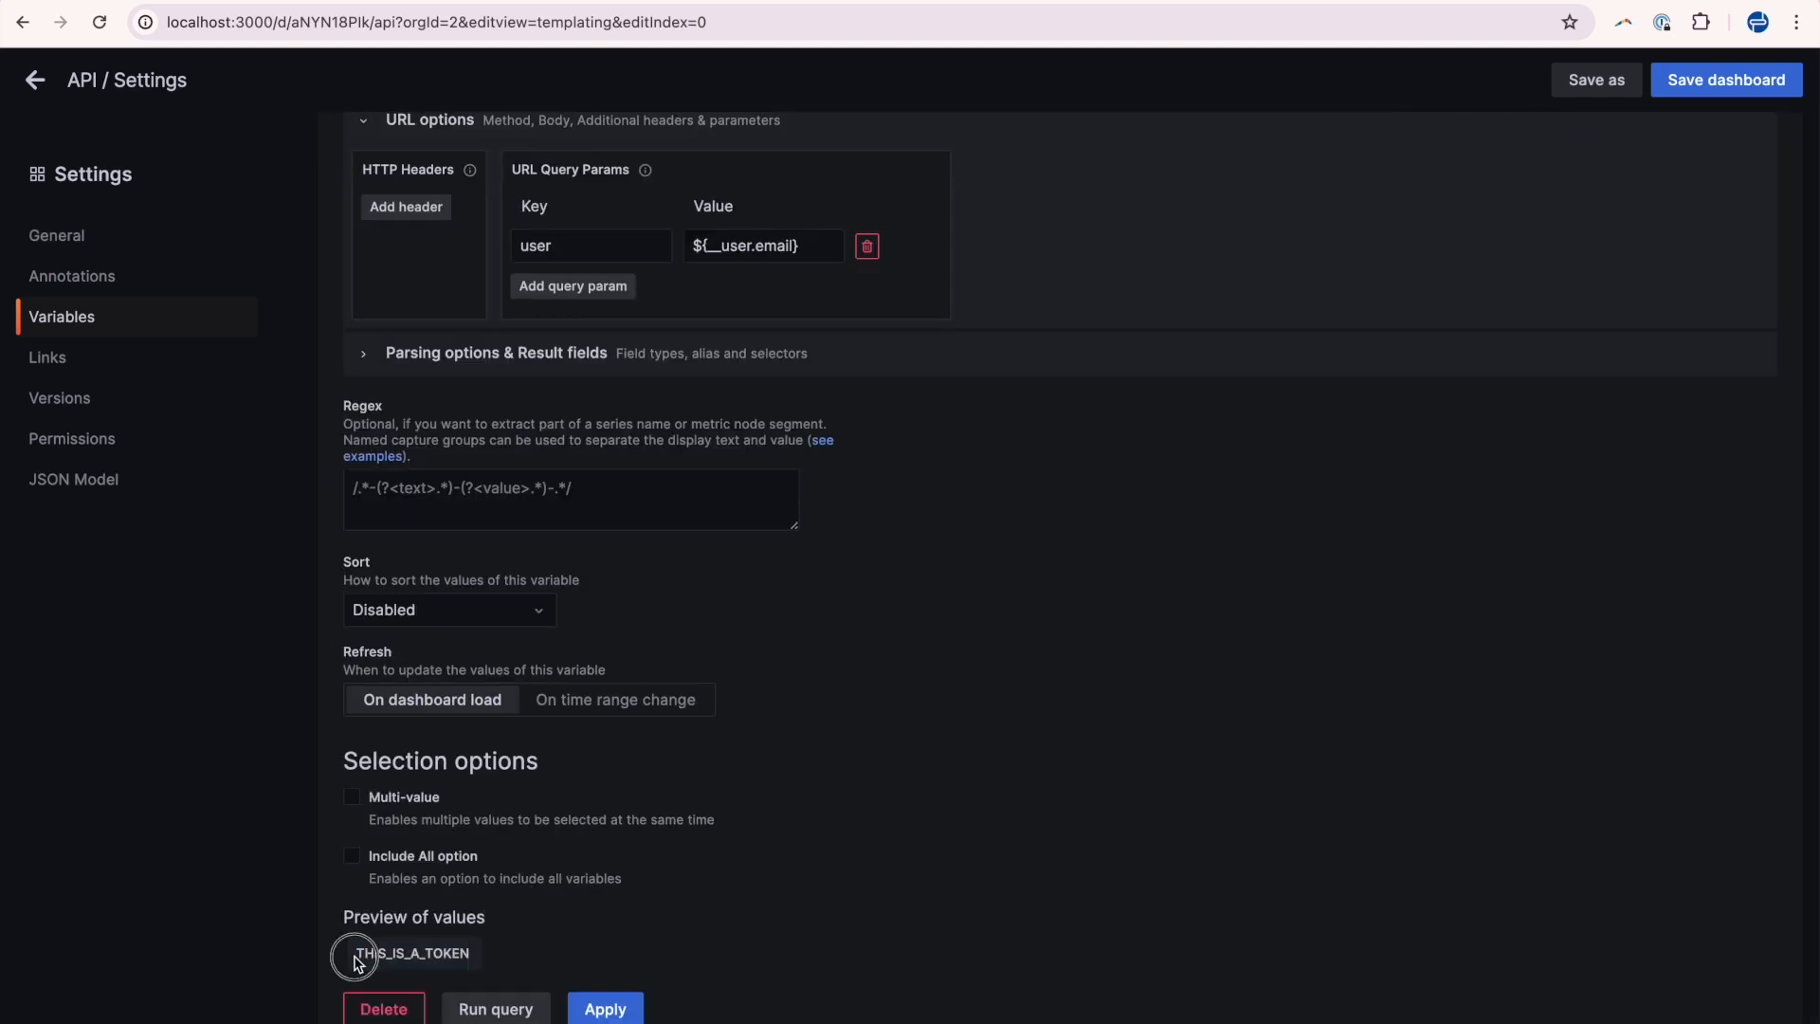
# Highlight the variable name and token preview, and compare them with the token in the GET Token function code.
pyautogui.scroll(10, 582, 902)
pyautogui.doubleClick(406, 384)
pyautogui.scroll(-10, 1040, 484)
pyautogui.doubleClick(369, 954)
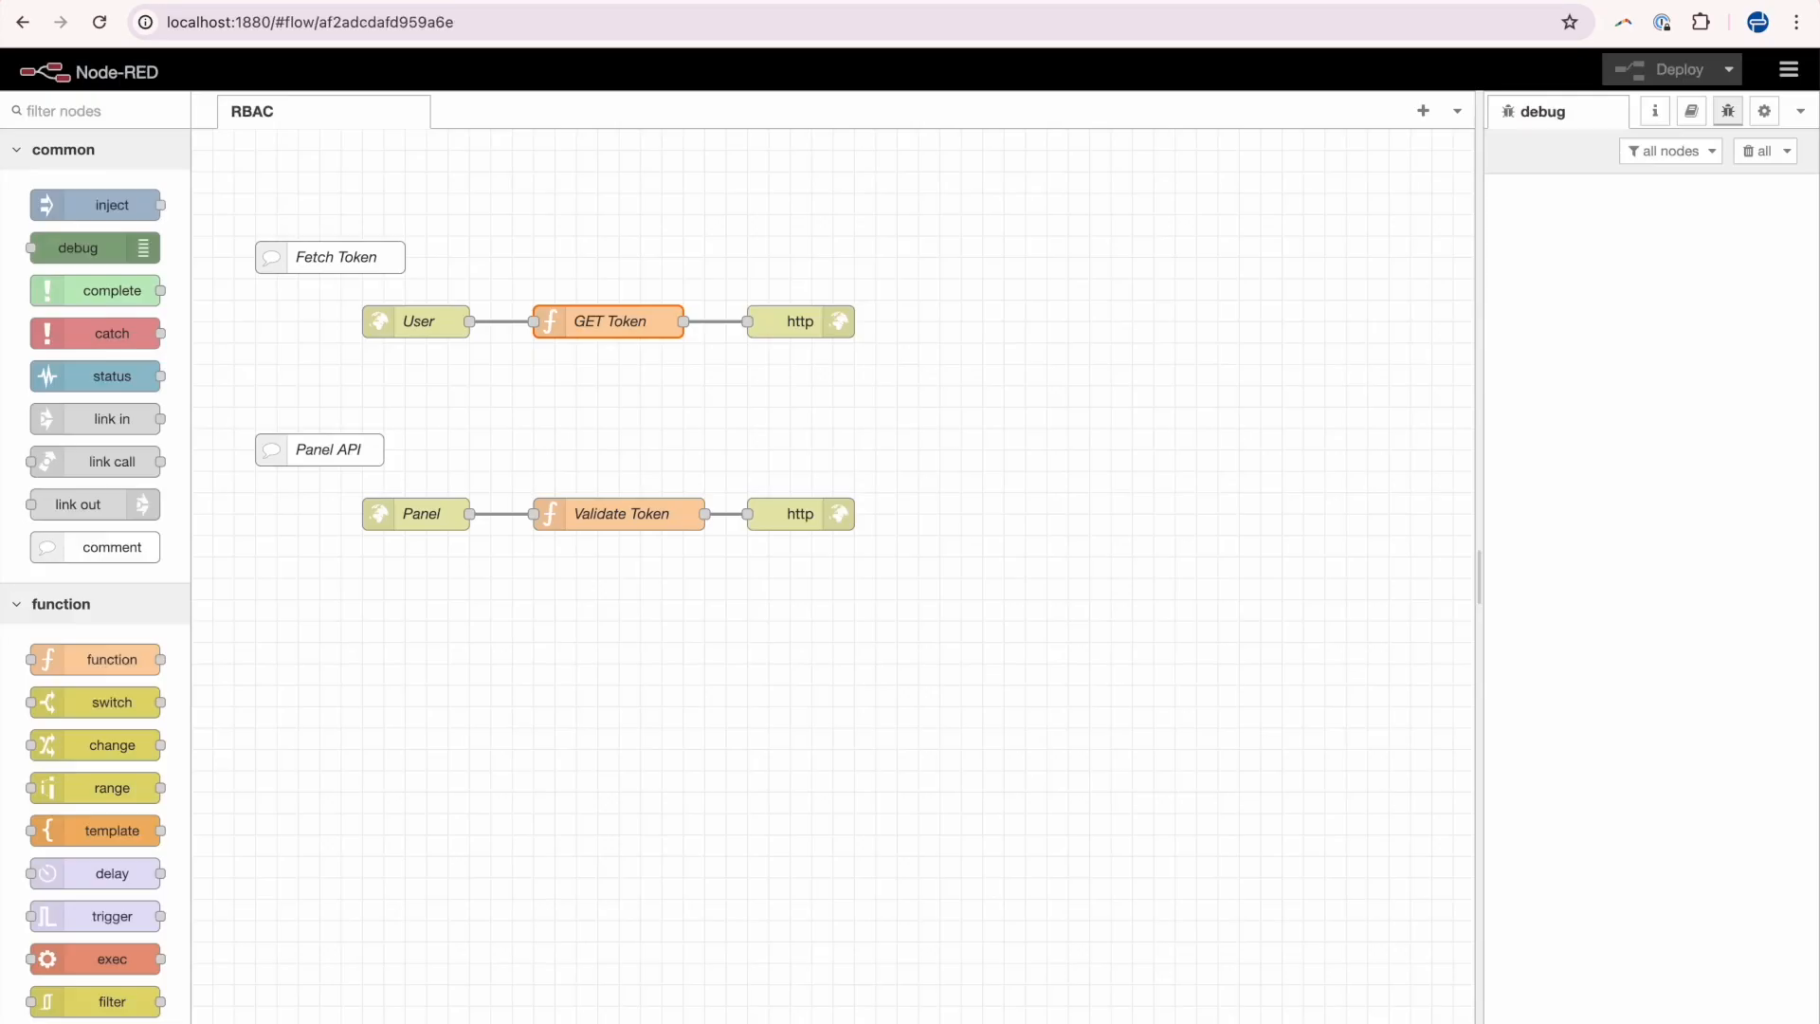
pyautogui.doubleClick(644, 318)
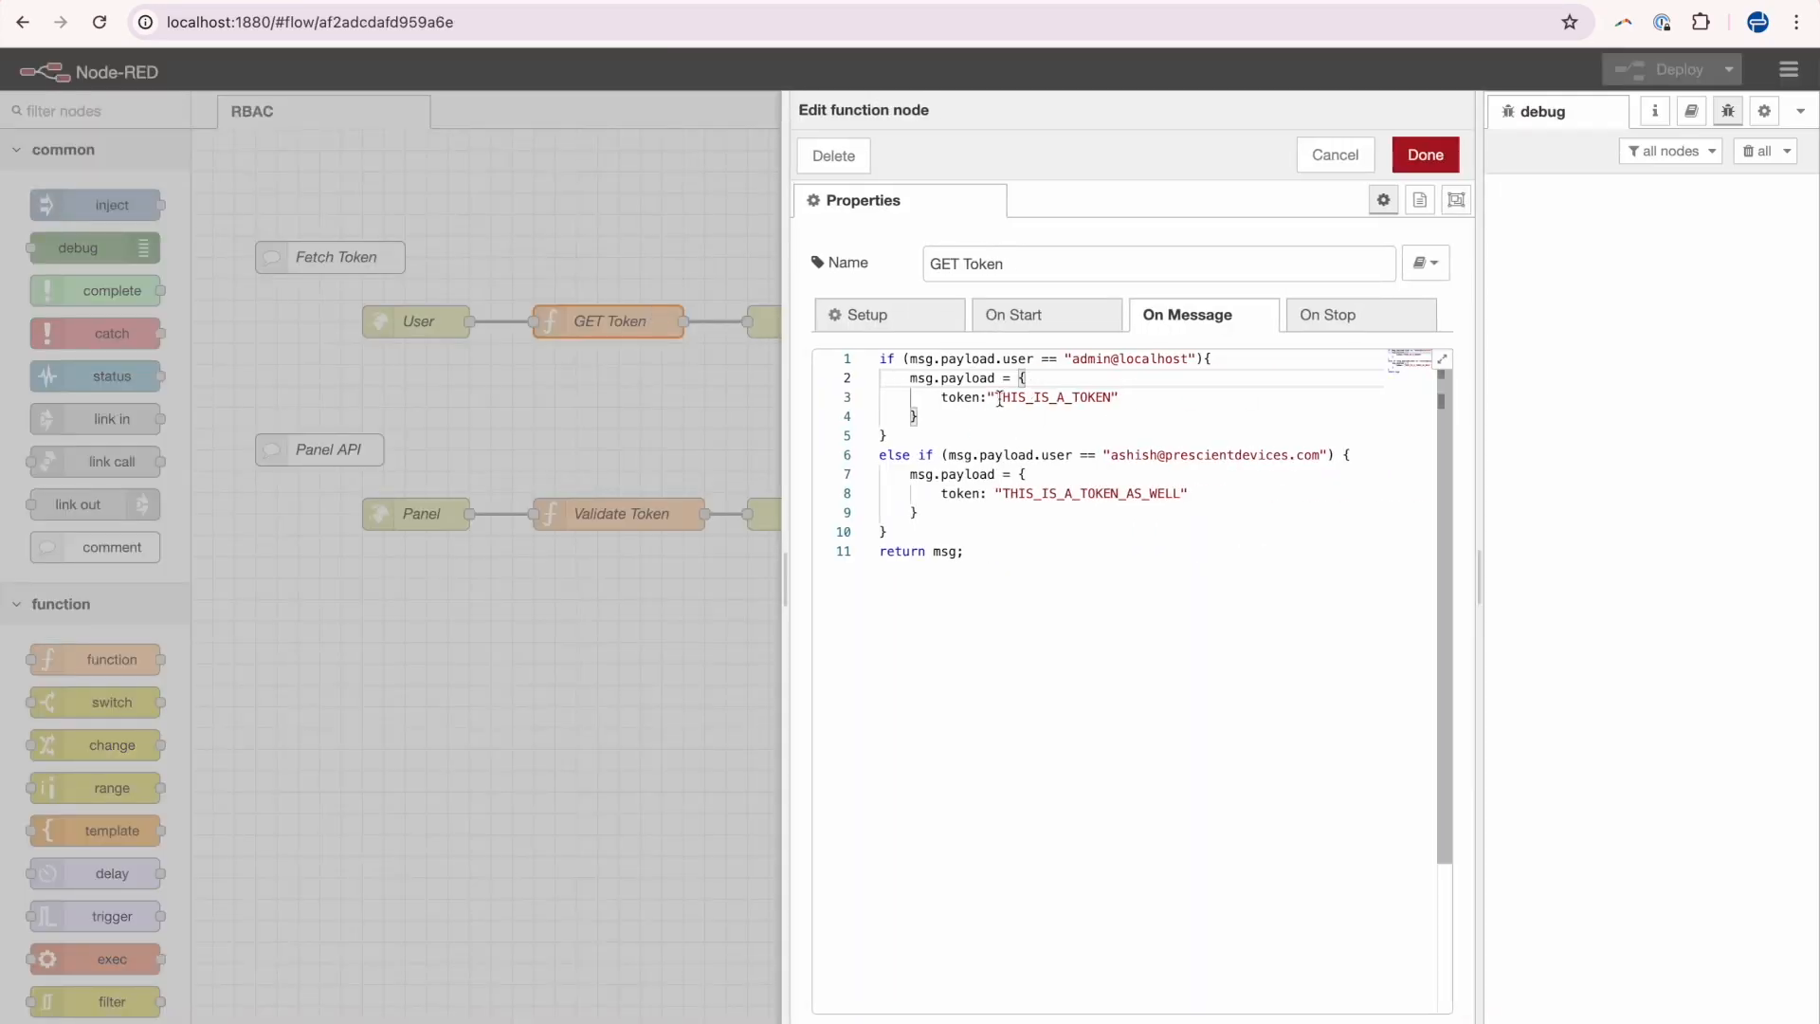
pyautogui.moveTo(994, 397); pyautogui.dragTo(1111, 397)
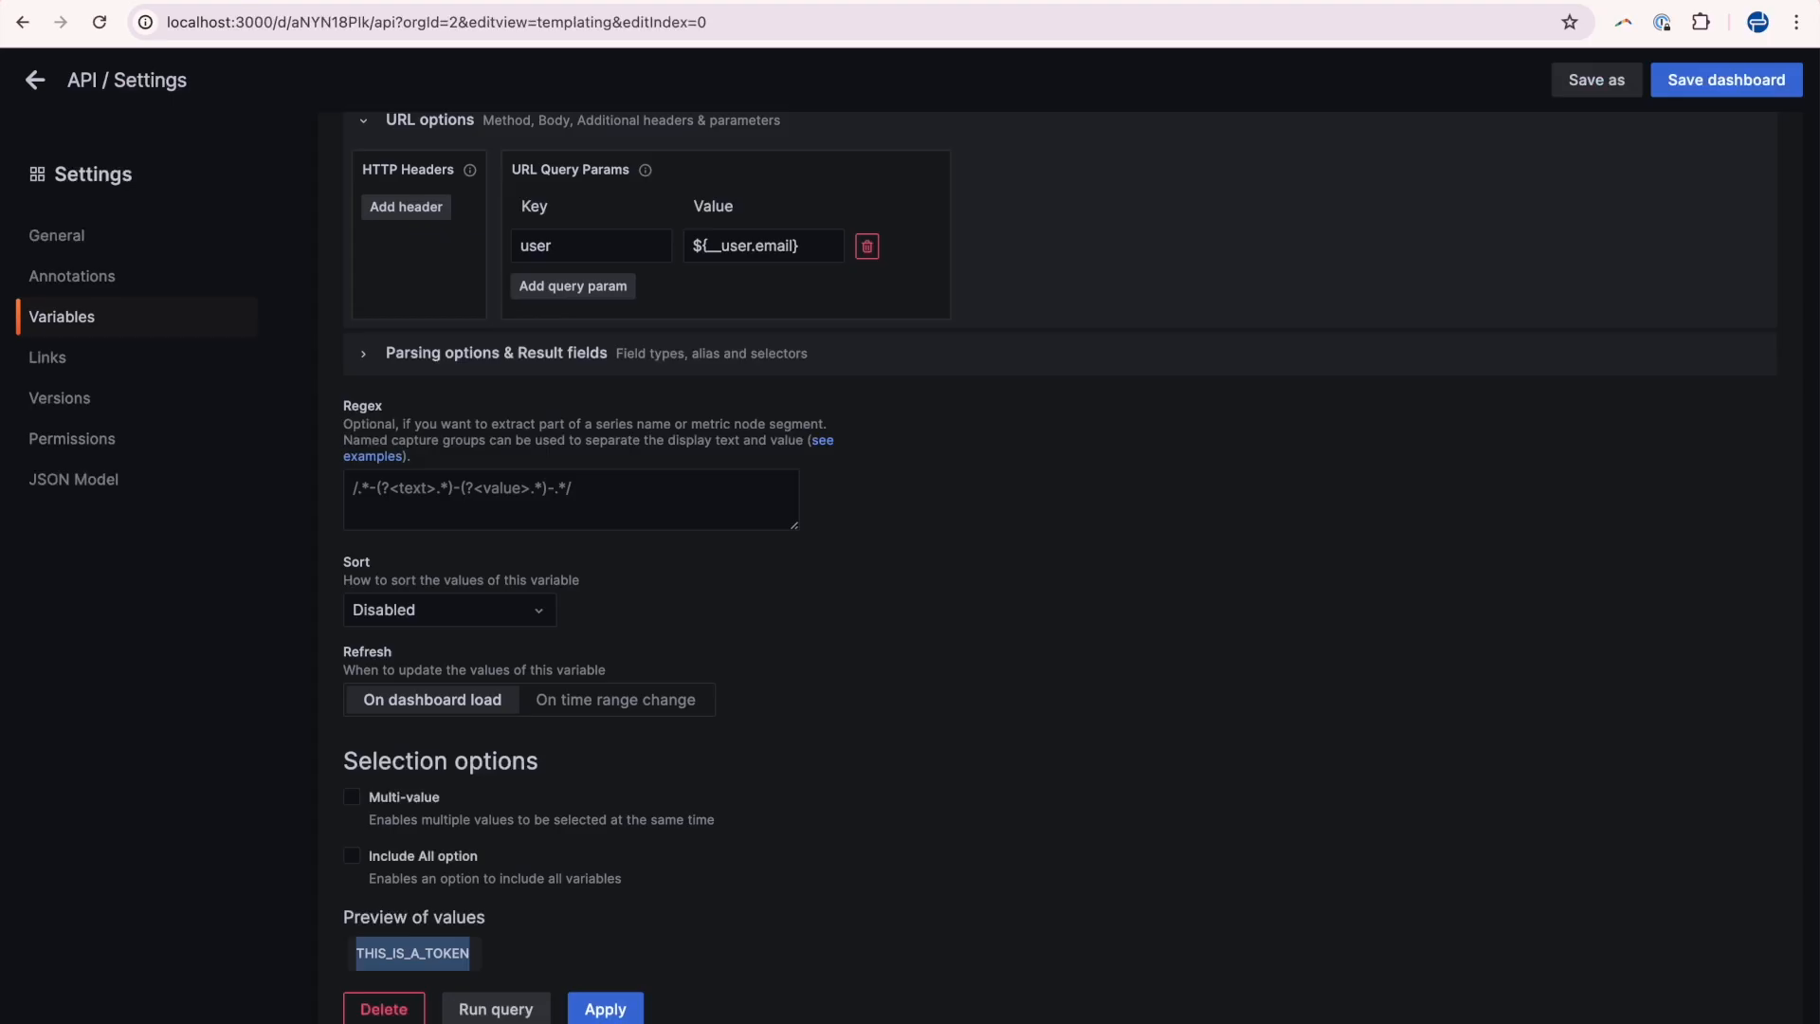
# Apply the userToken variable, return to the dashboard and open the Authorized panel for editing, highlighting its panel URL path.
pyautogui.click(607, 1006)
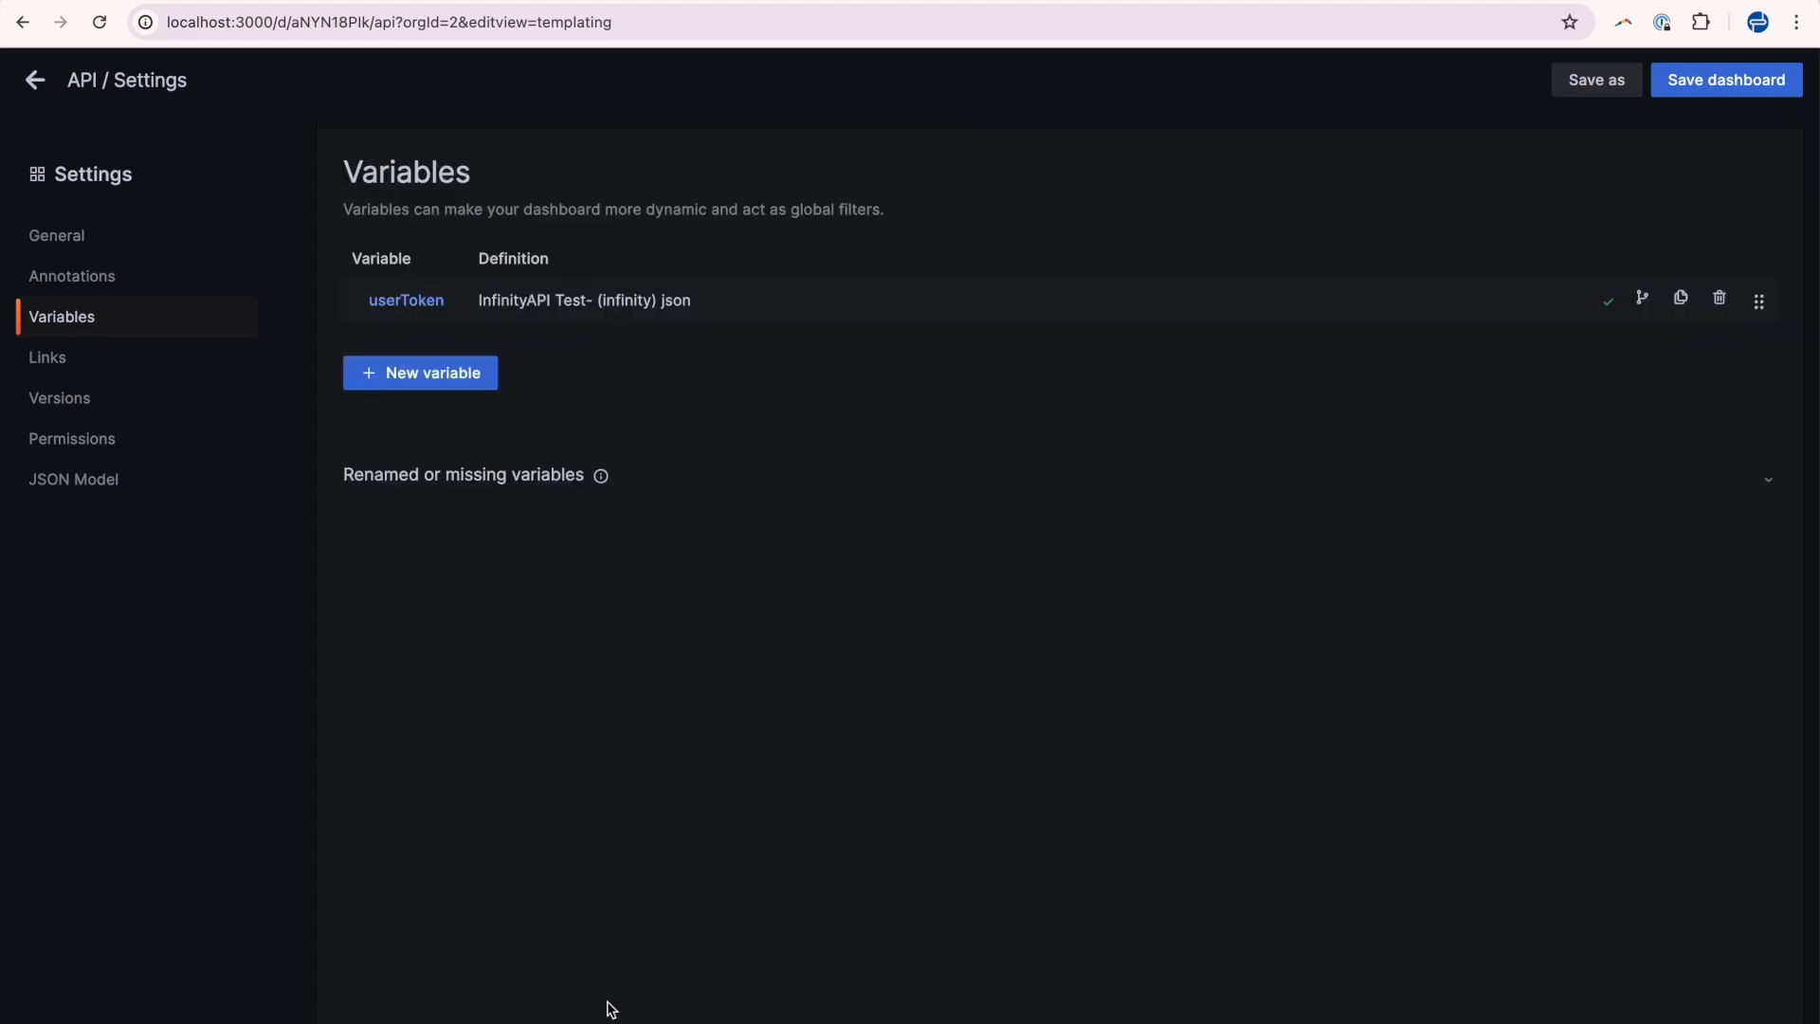
pyautogui.click(34, 80)
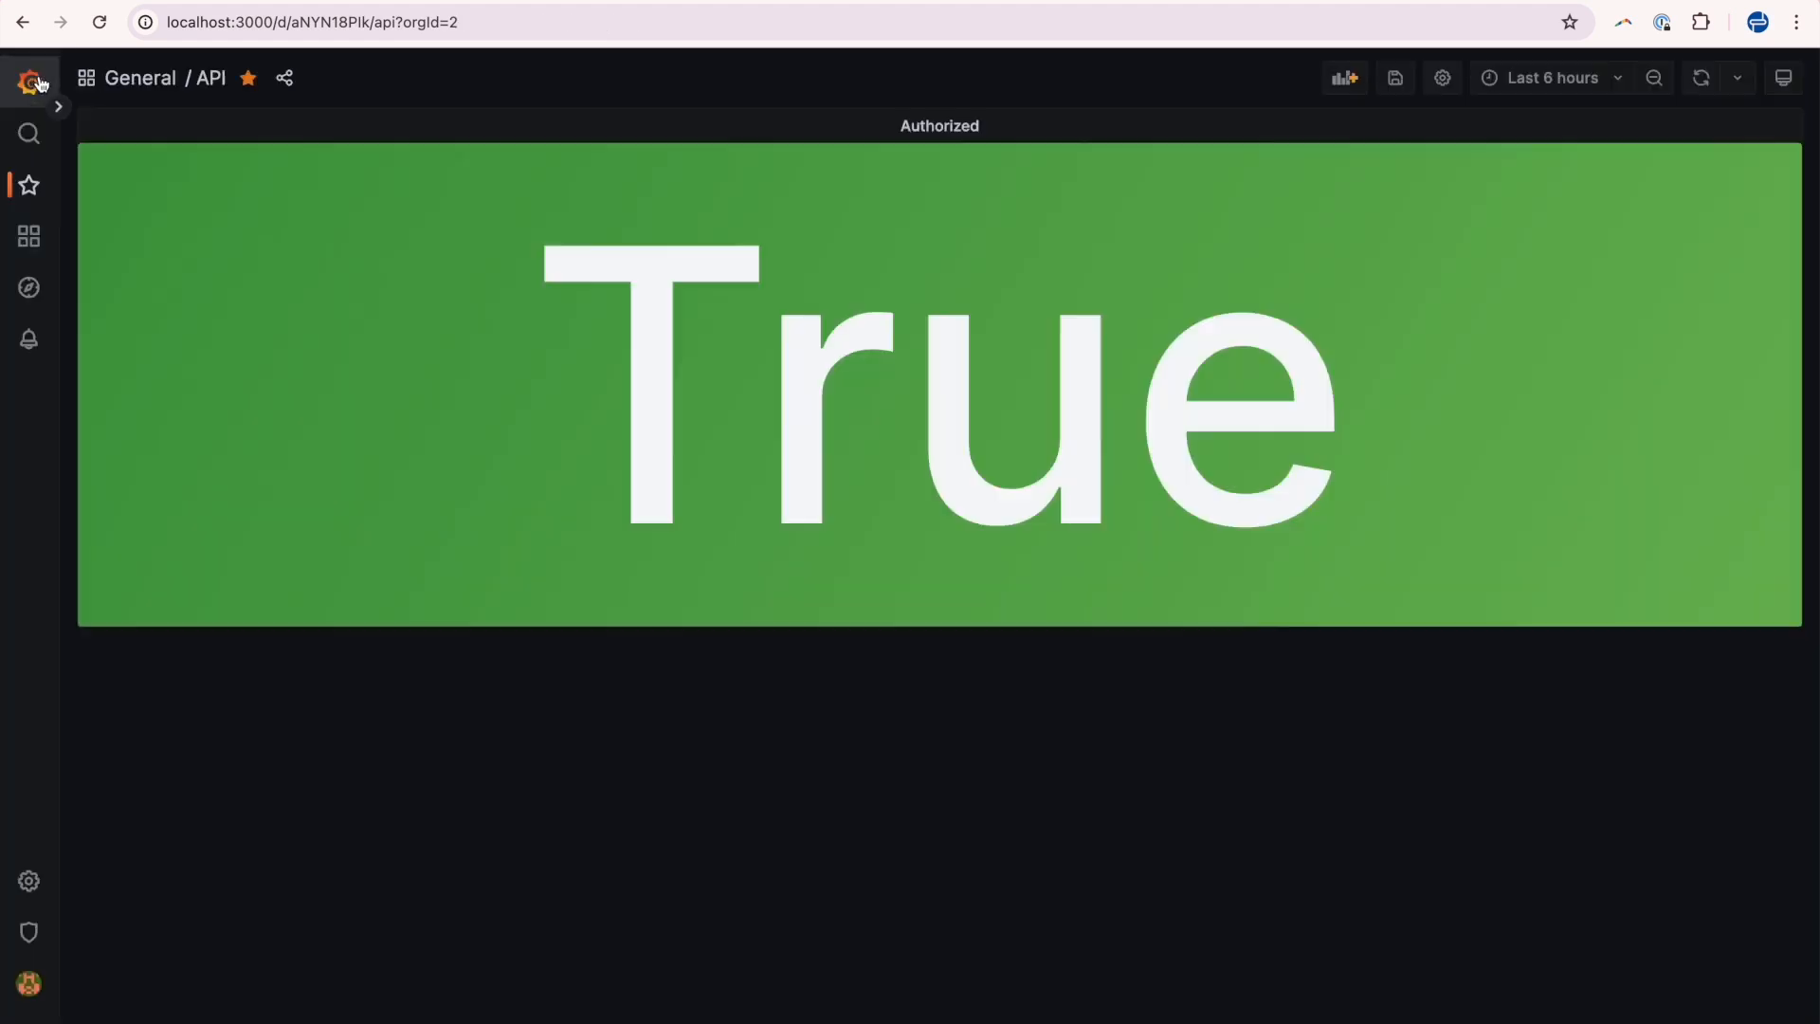
pyautogui.click(982, 126)
pyautogui.click(971, 183)
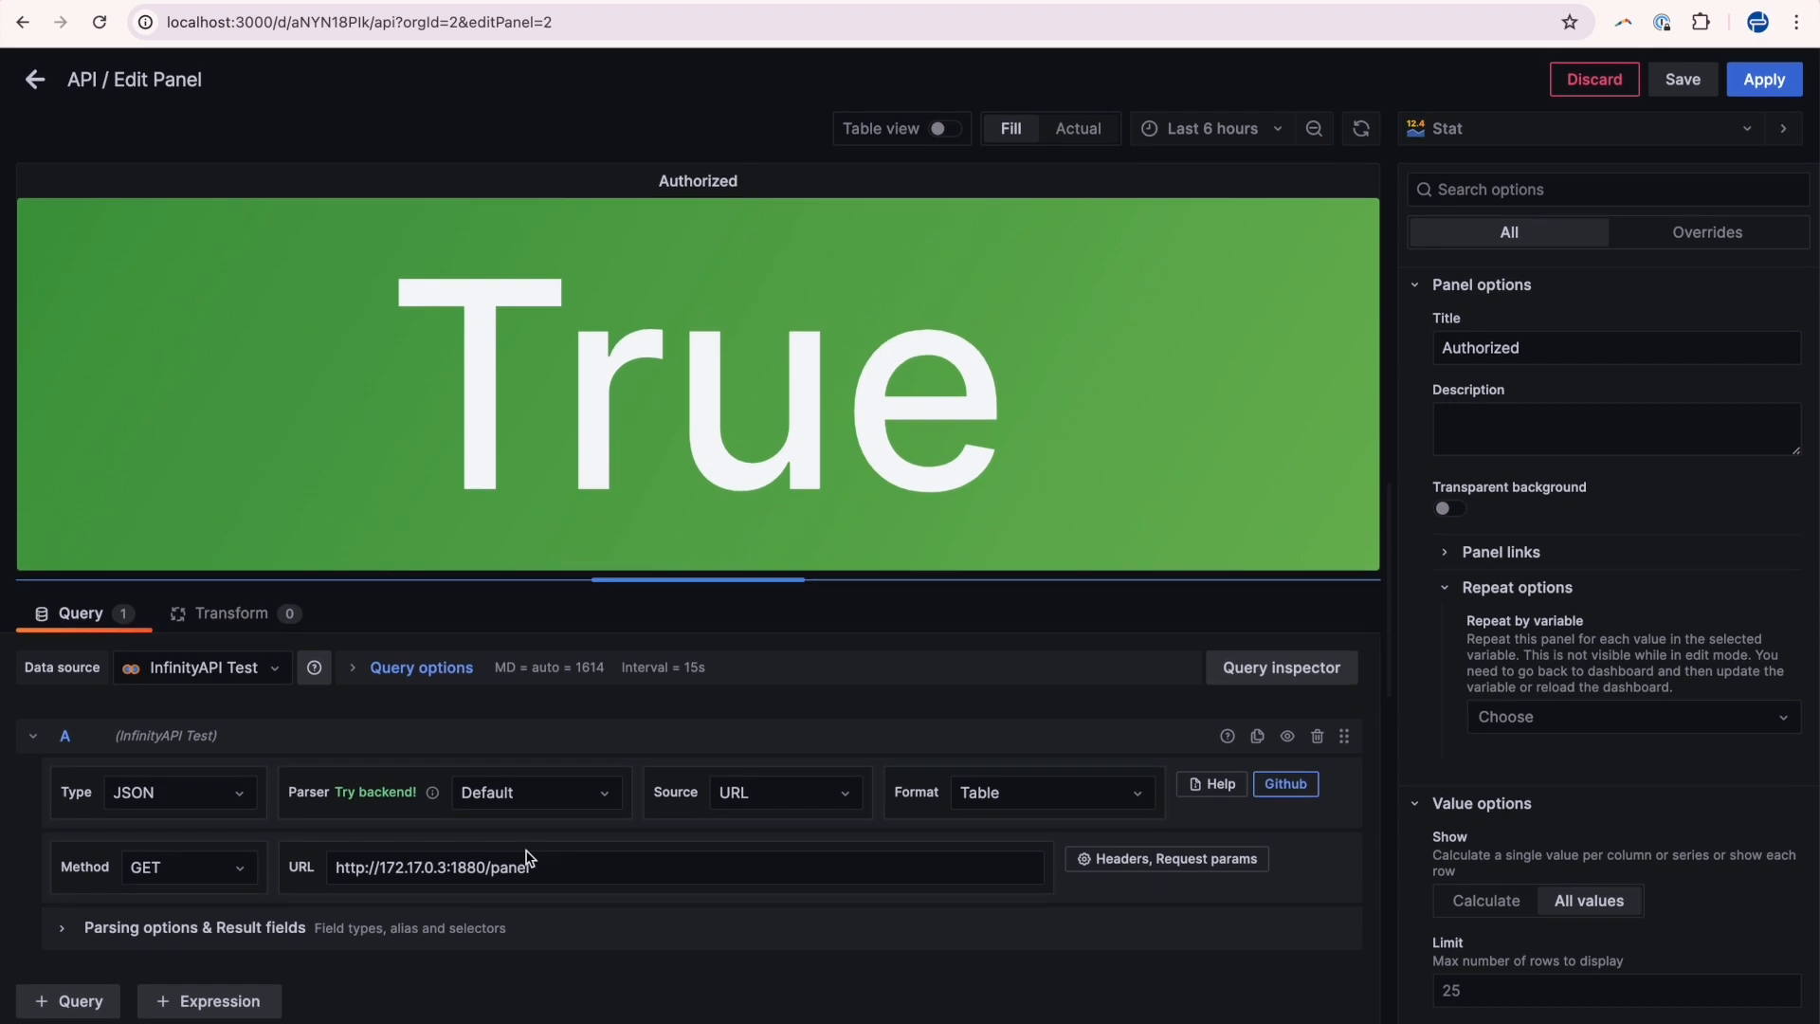
pyautogui.doubleClick(537, 867)
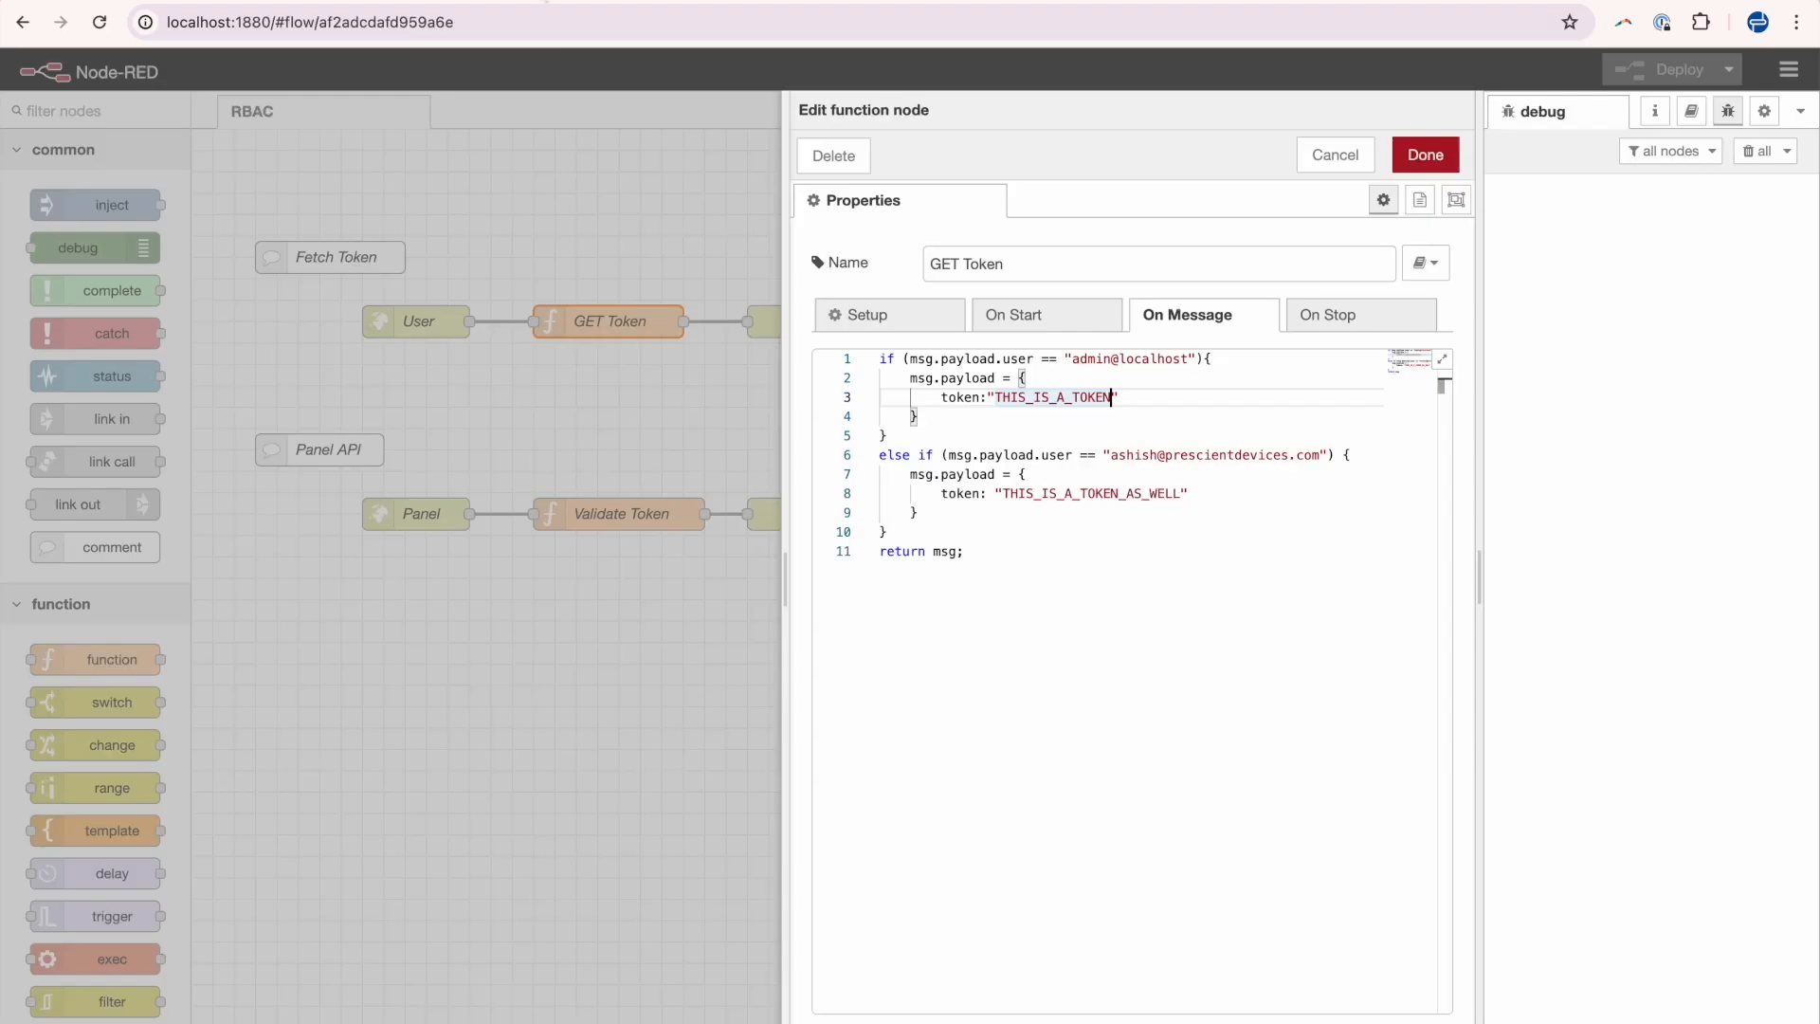
# Open the Panel and Validate Token nodes in the Node-RED flow to show the panel endpoint logic.
pyautogui.hotkey('ctrl', 'Escape')
pyautogui.doubleClick(420, 513)
pyautogui.hotkey('ctrl', 'Escape')
pyautogui.doubleClick(622, 514)
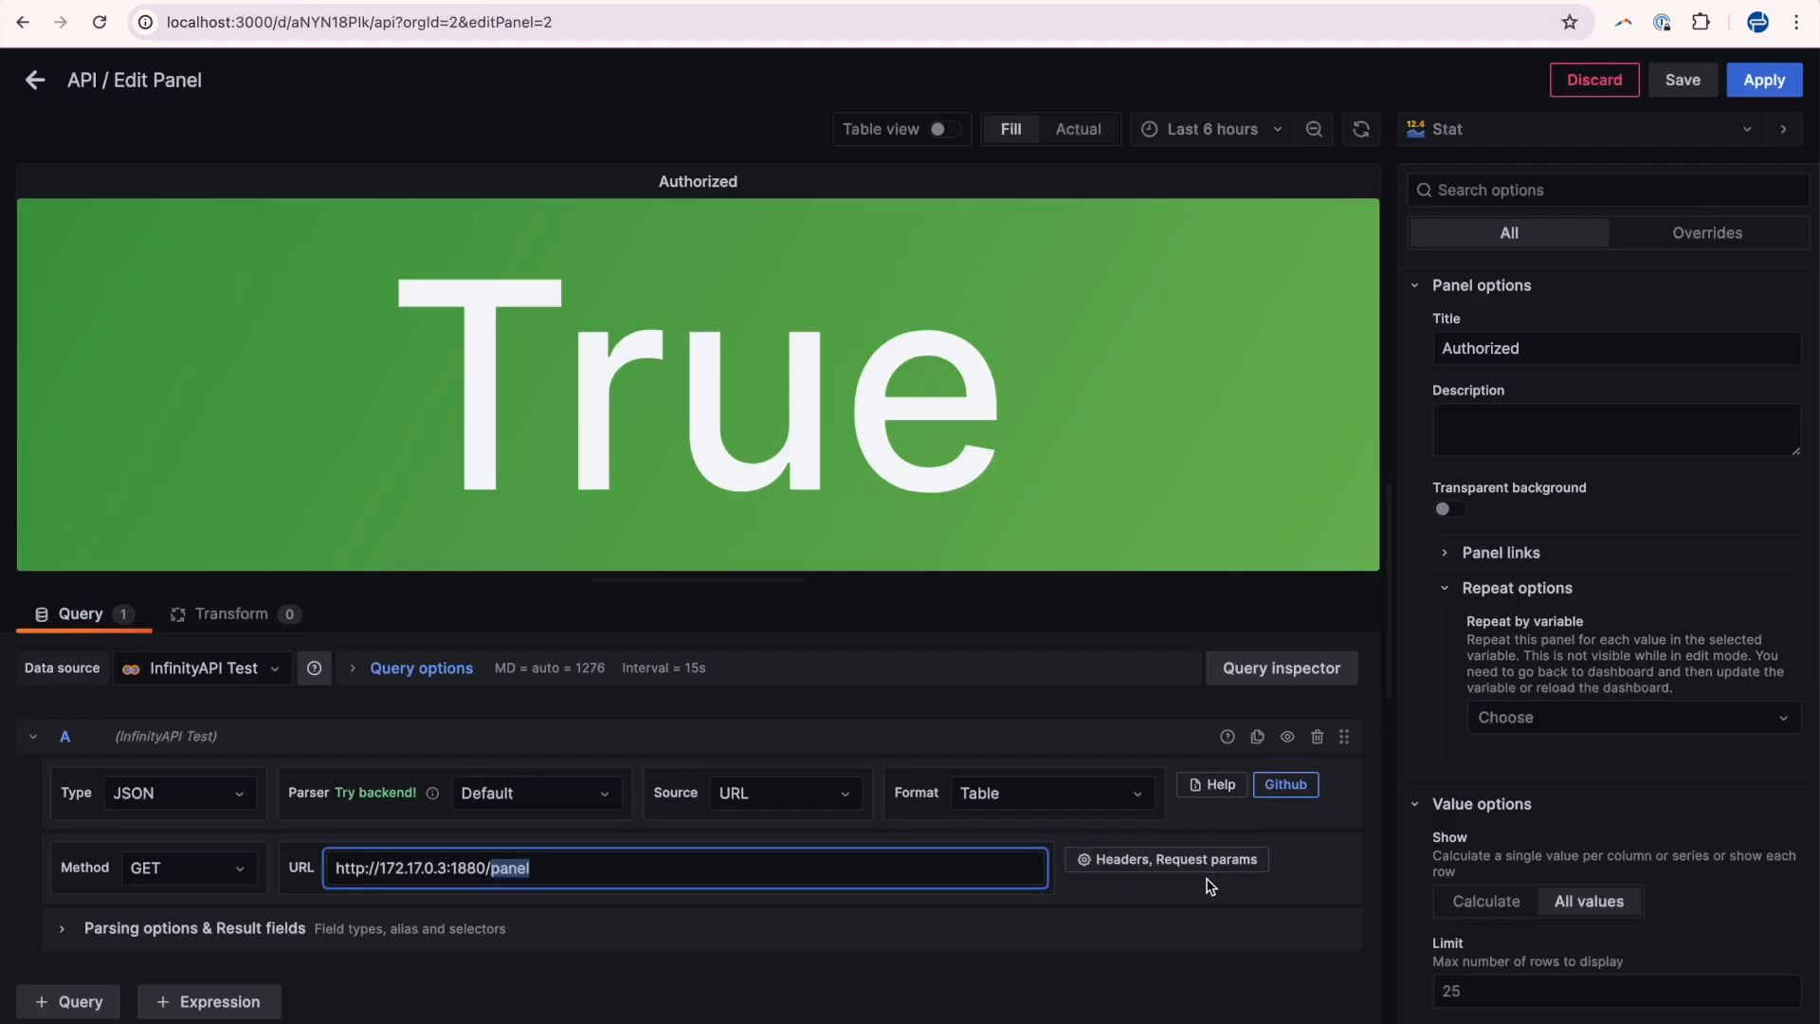
# Examine the panel query's URL query params, highlighting the userToken key and its $userToken value.
pyautogui.click(1192, 864)
pyautogui.scroll(-3, 689, 735)
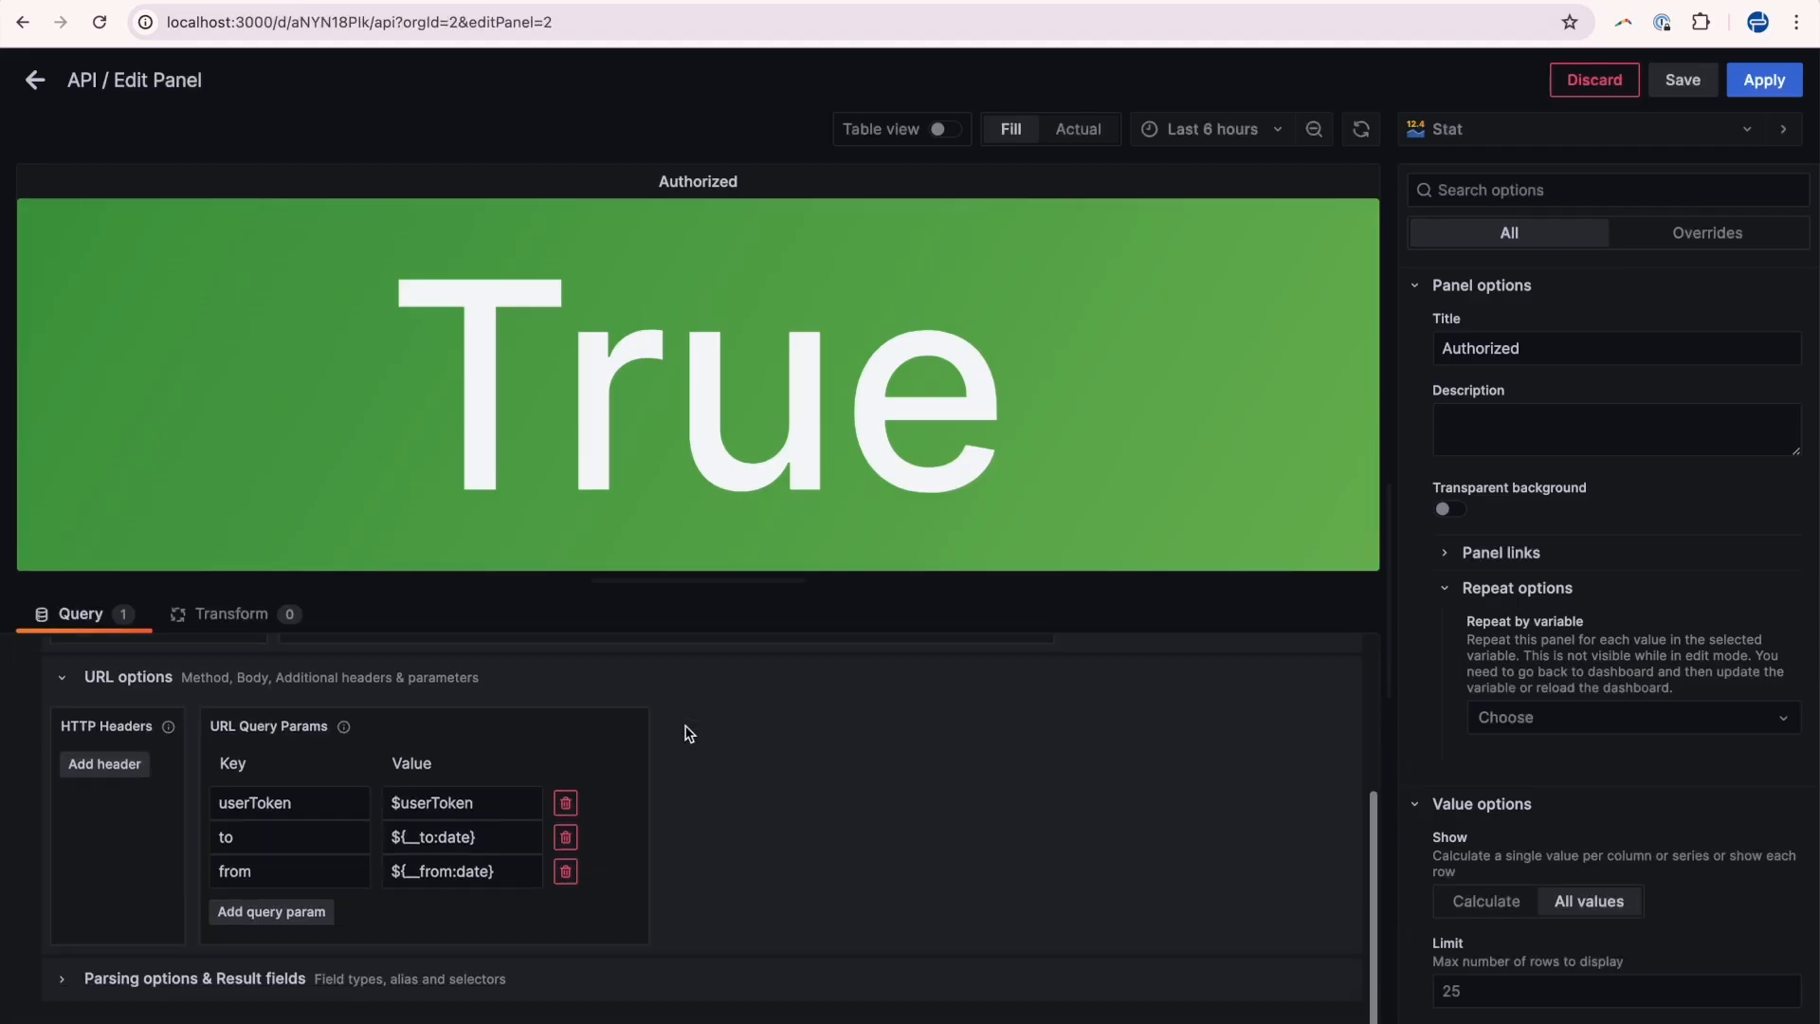
pyautogui.doubleClick(266, 783)
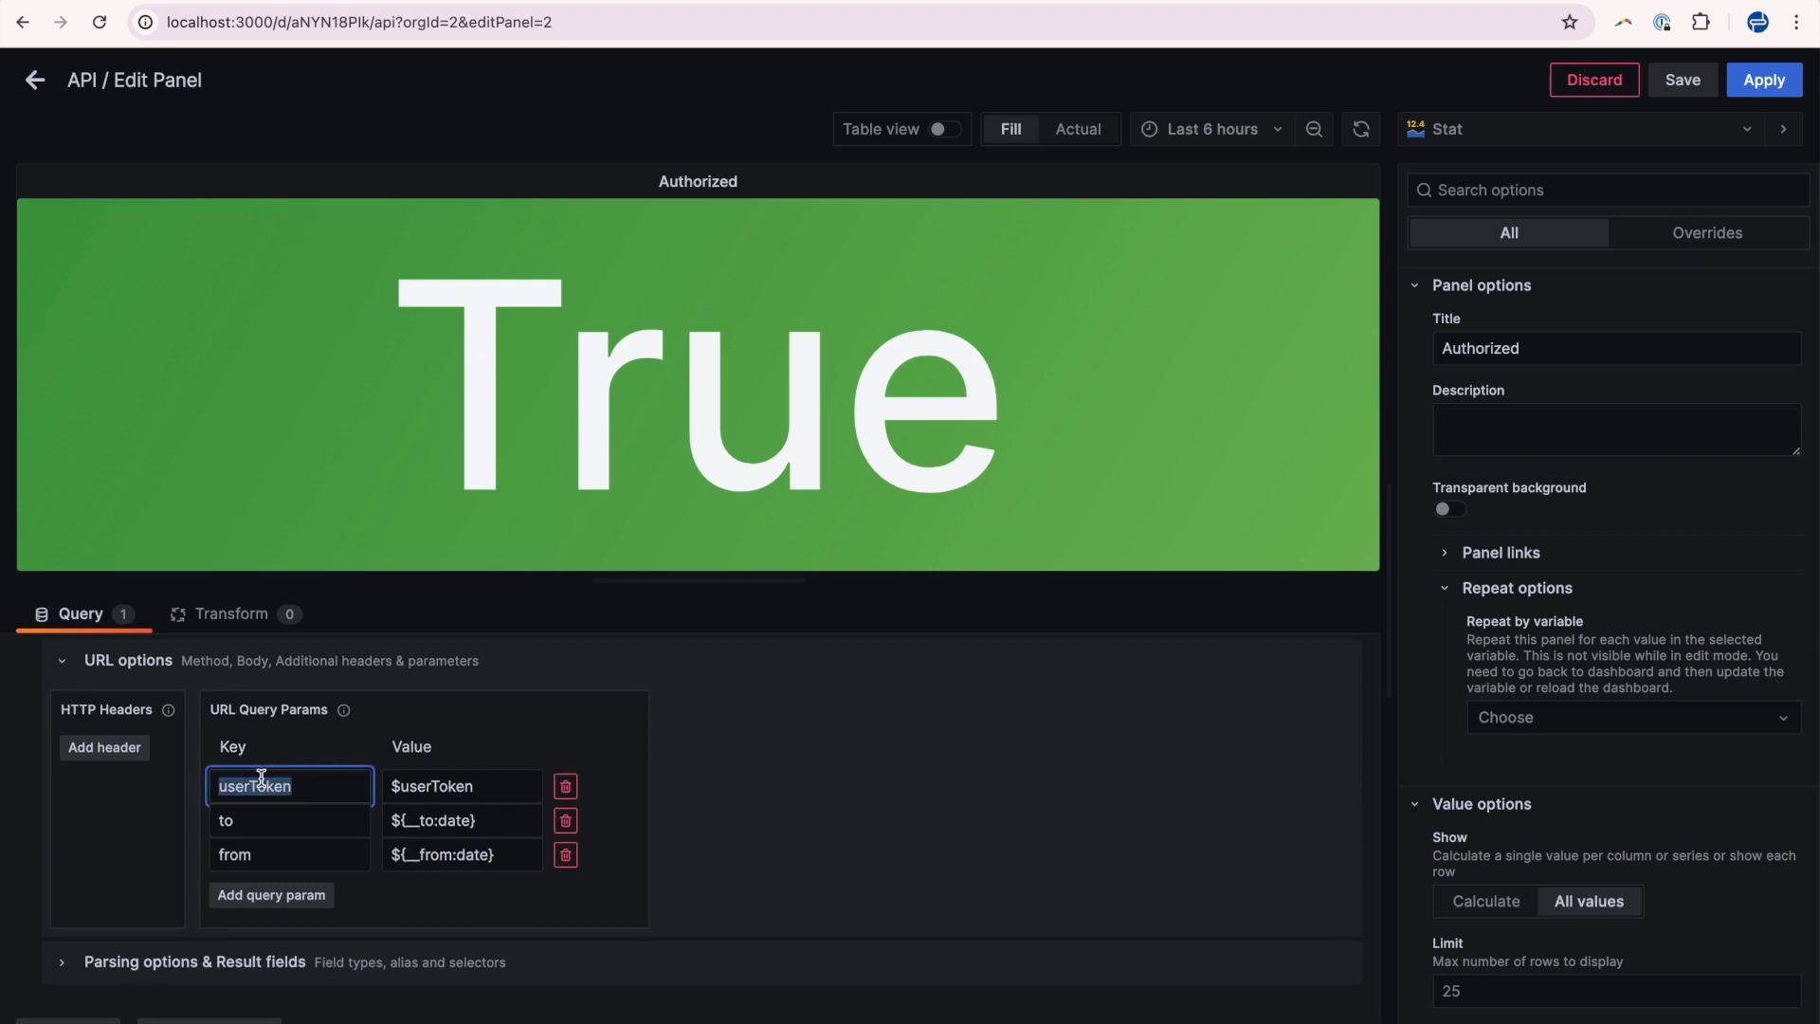
pyautogui.doubleClick(403, 786)
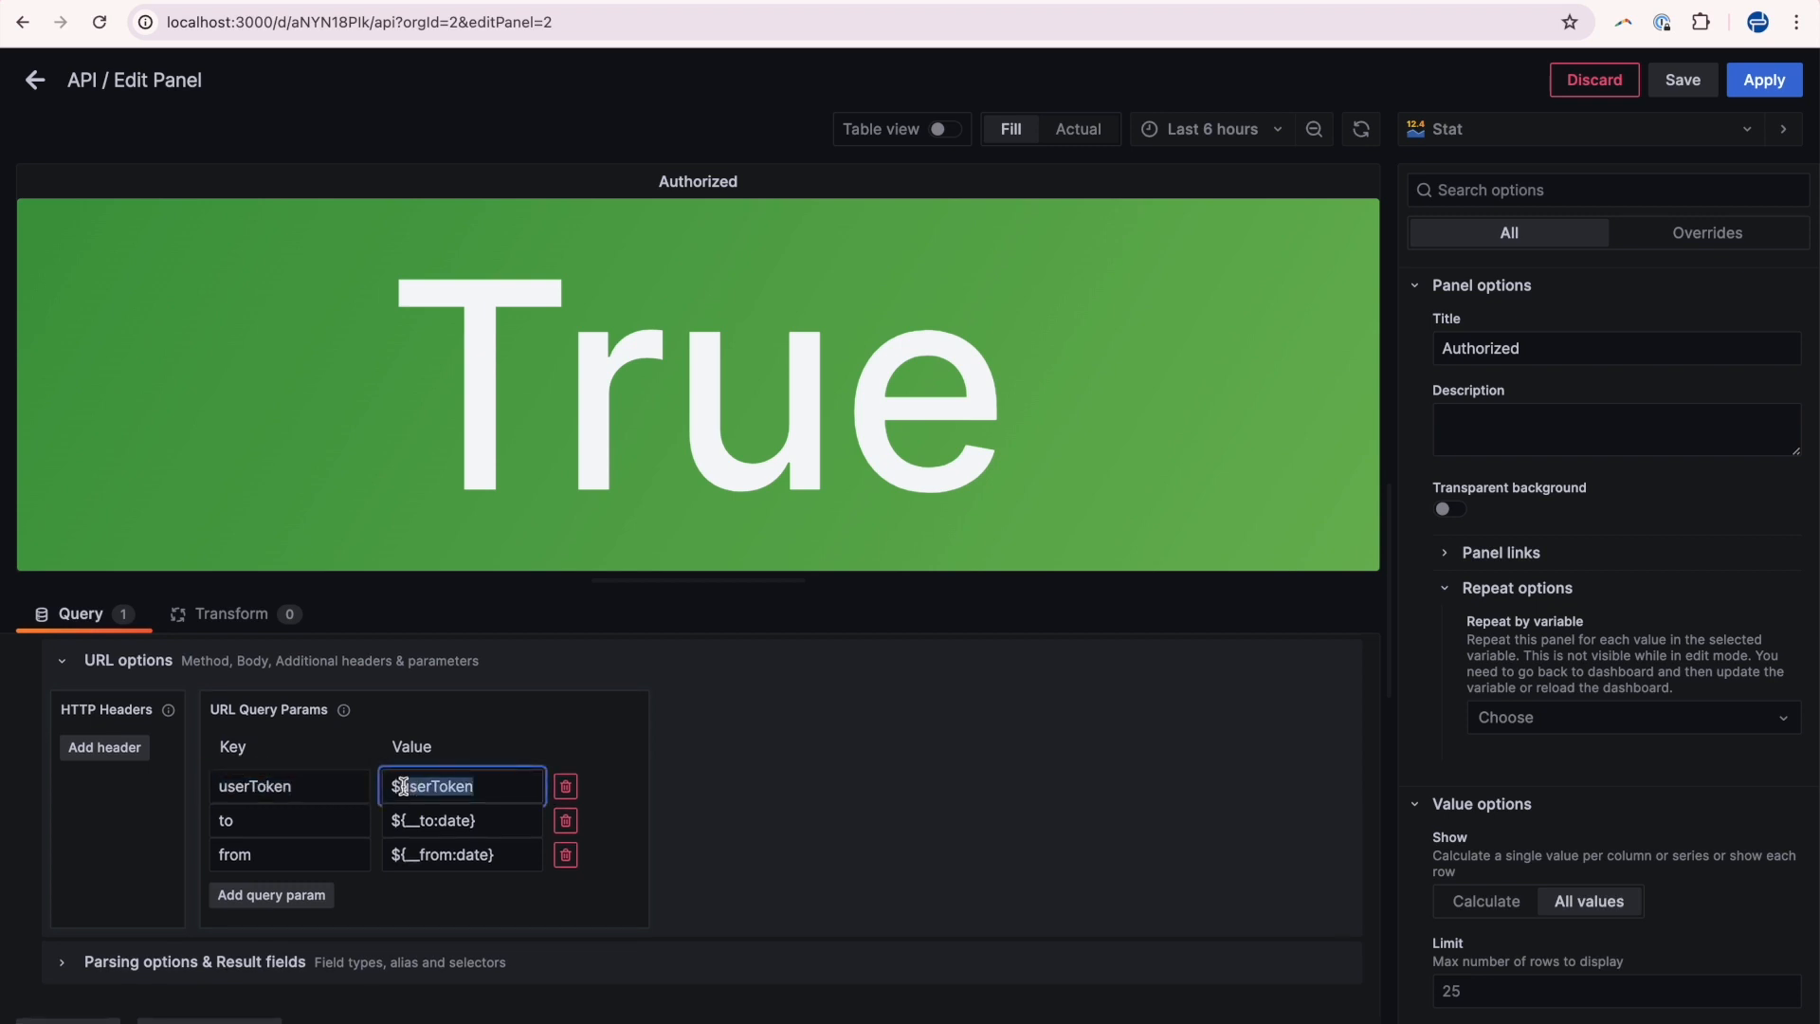
pyautogui.click(515, 788)
pyautogui.moveTo(514, 788); pyautogui.dragTo(390, 785)
pyautogui.click(517, 822)
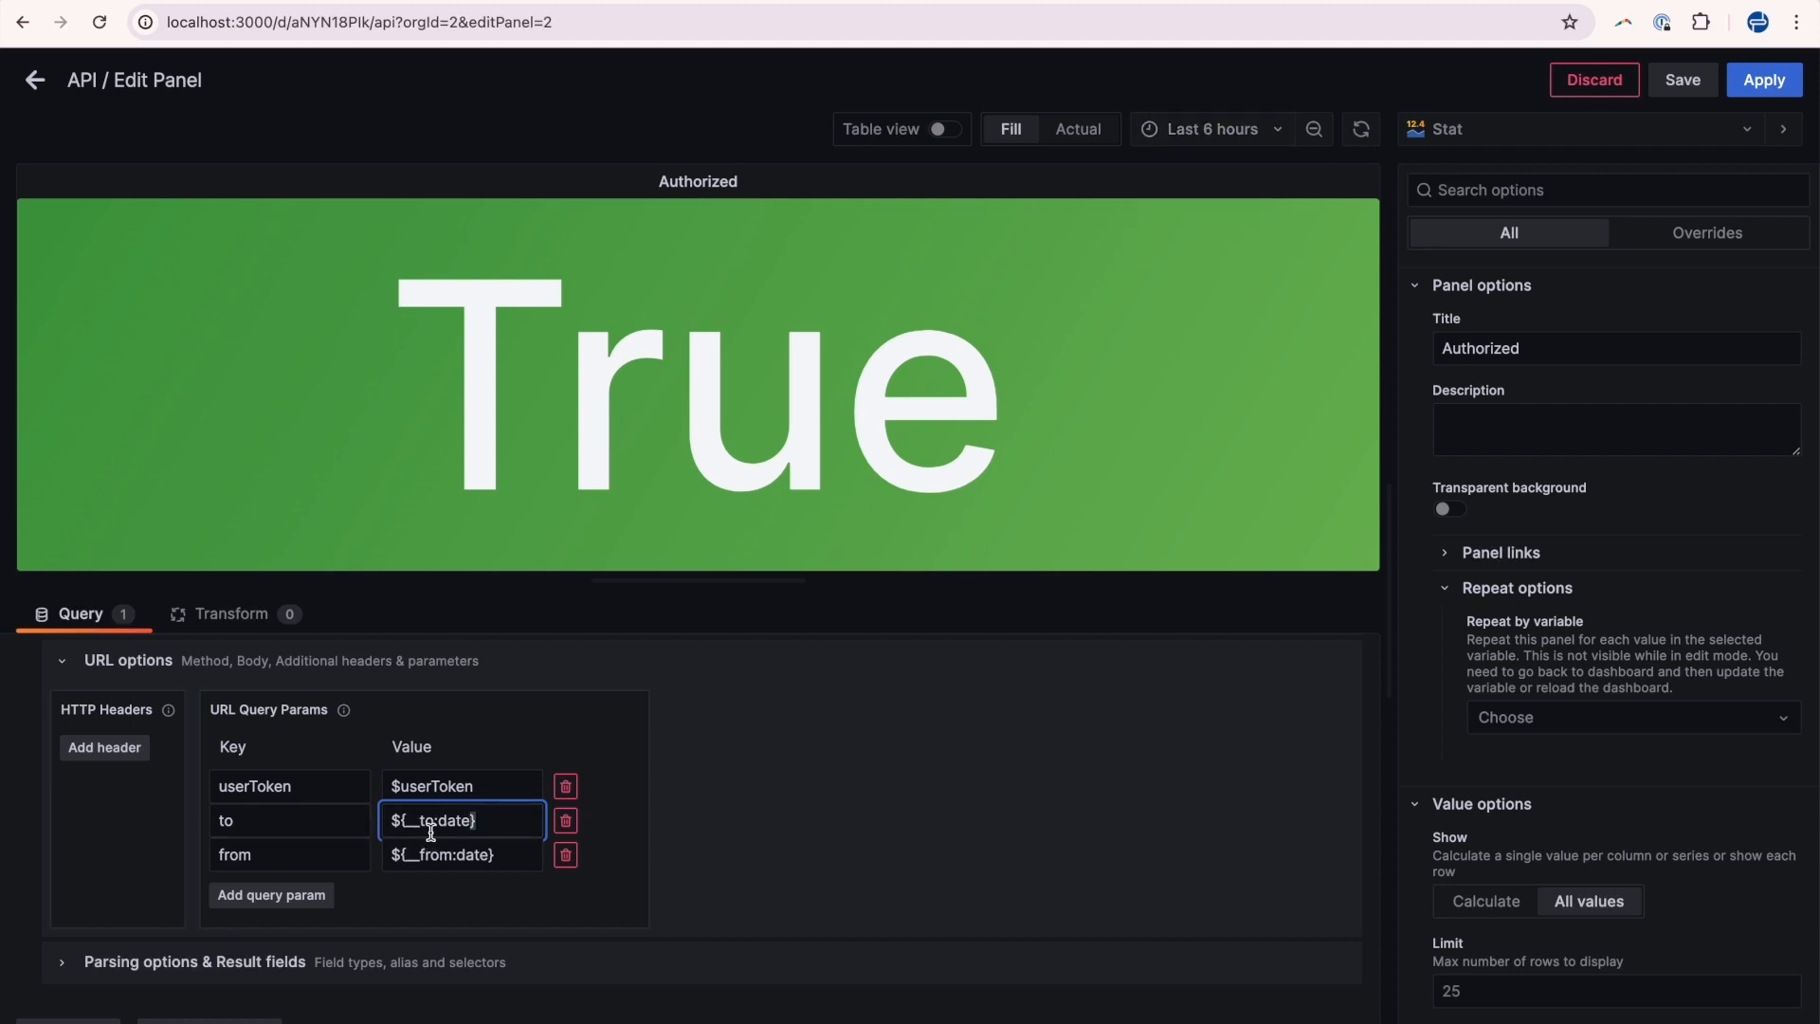
pyautogui.moveTo(475, 785); pyautogui.dragTo(389, 786)
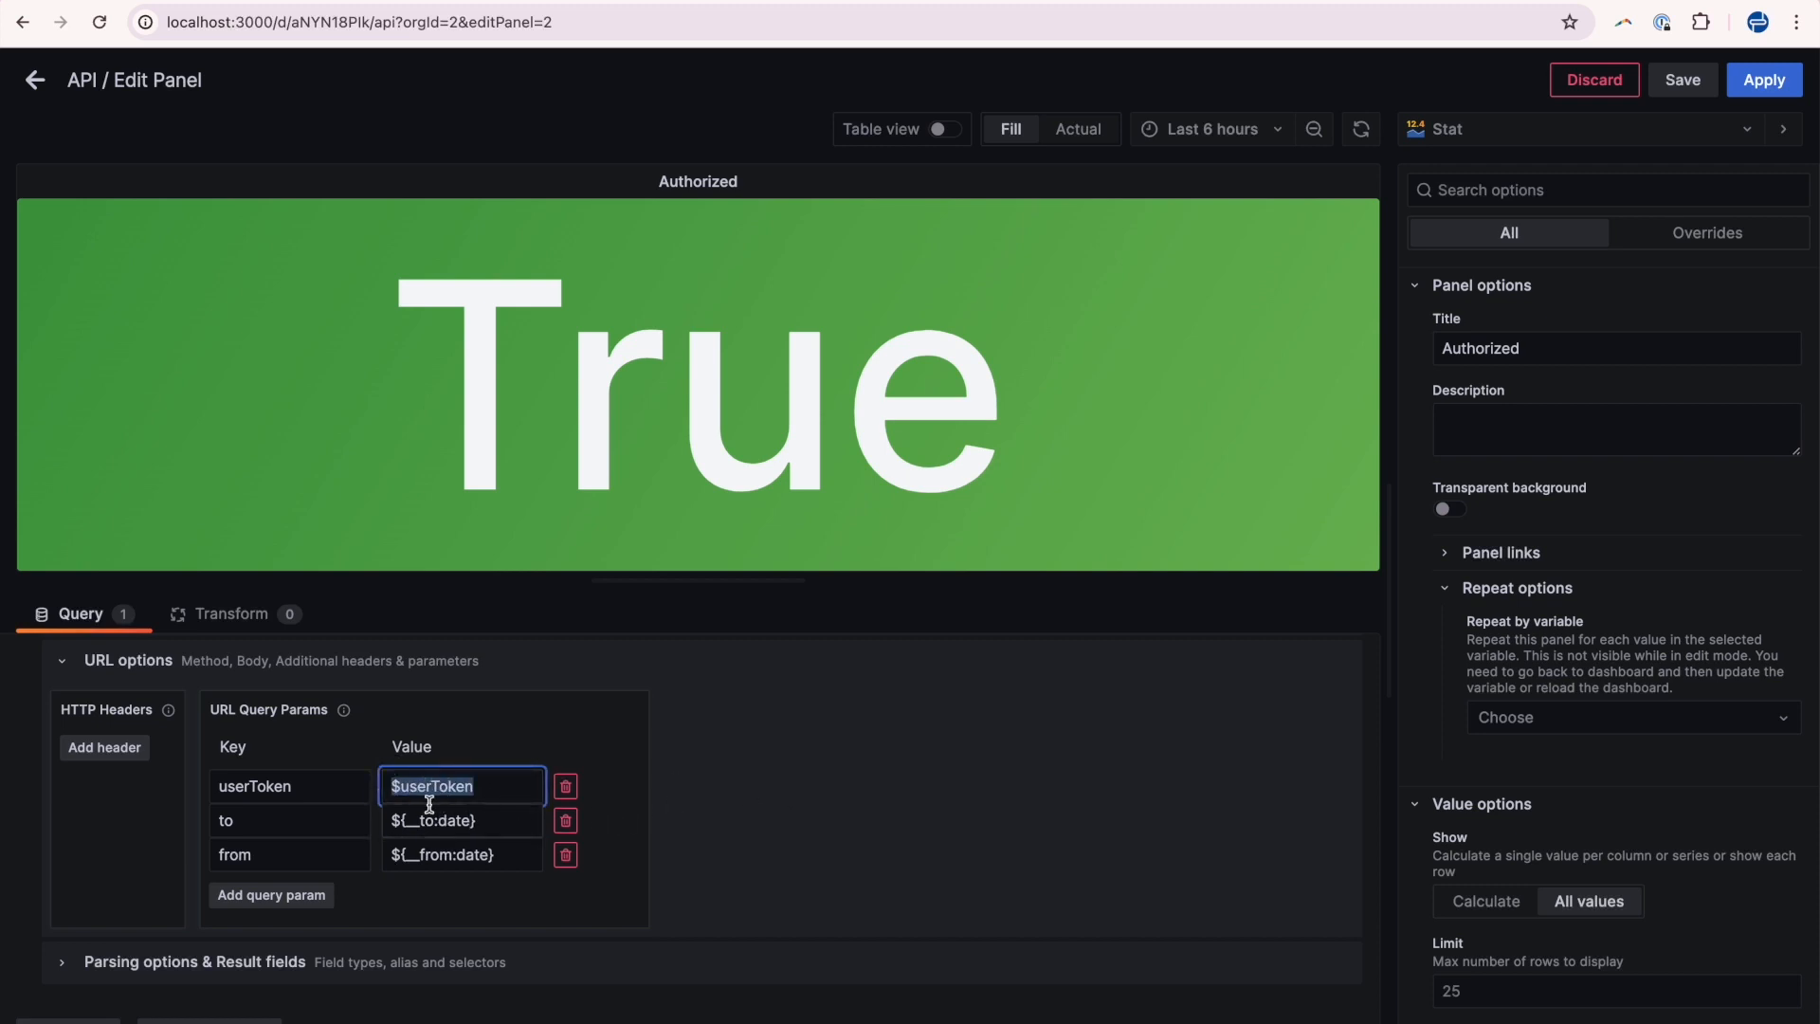
pyautogui.click(475, 786)
pyautogui.doubleClick(475, 786)
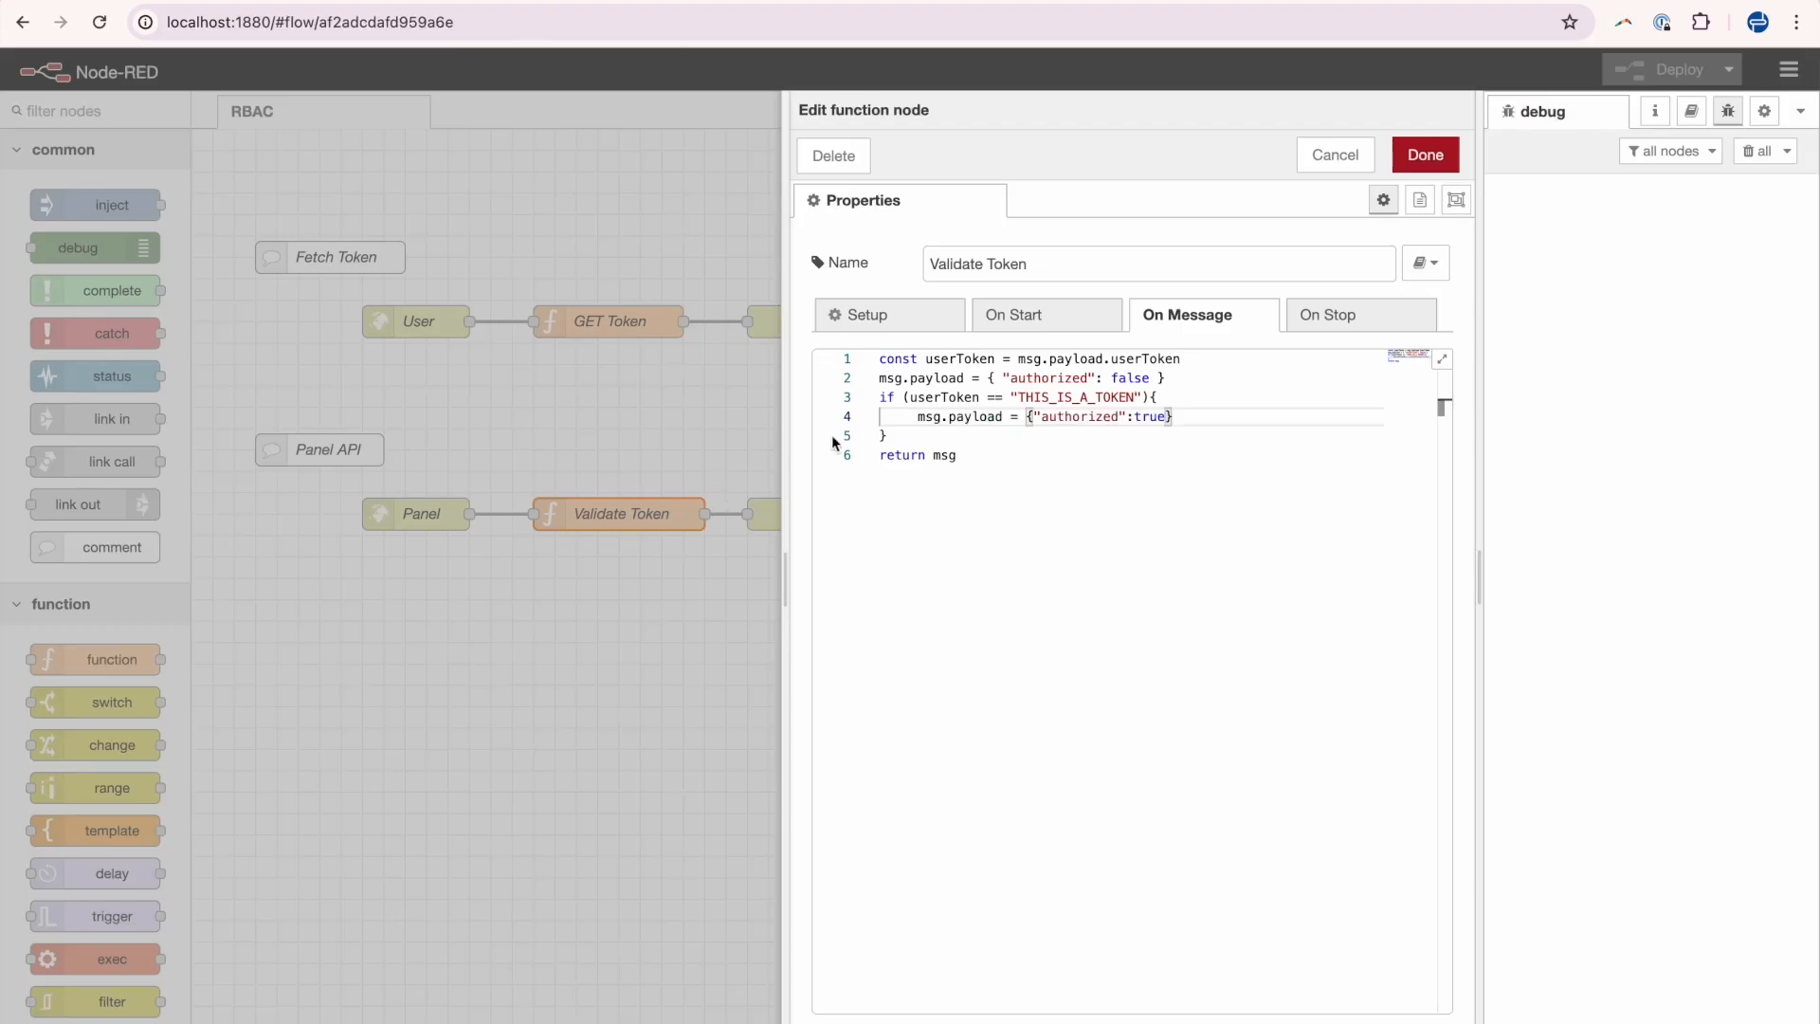
# Close and reopen the Validate Token node, then highlight the payload, token comparison and true result in its code.
pyautogui.click(1426, 154)
pyautogui.doubleClick(650, 521)
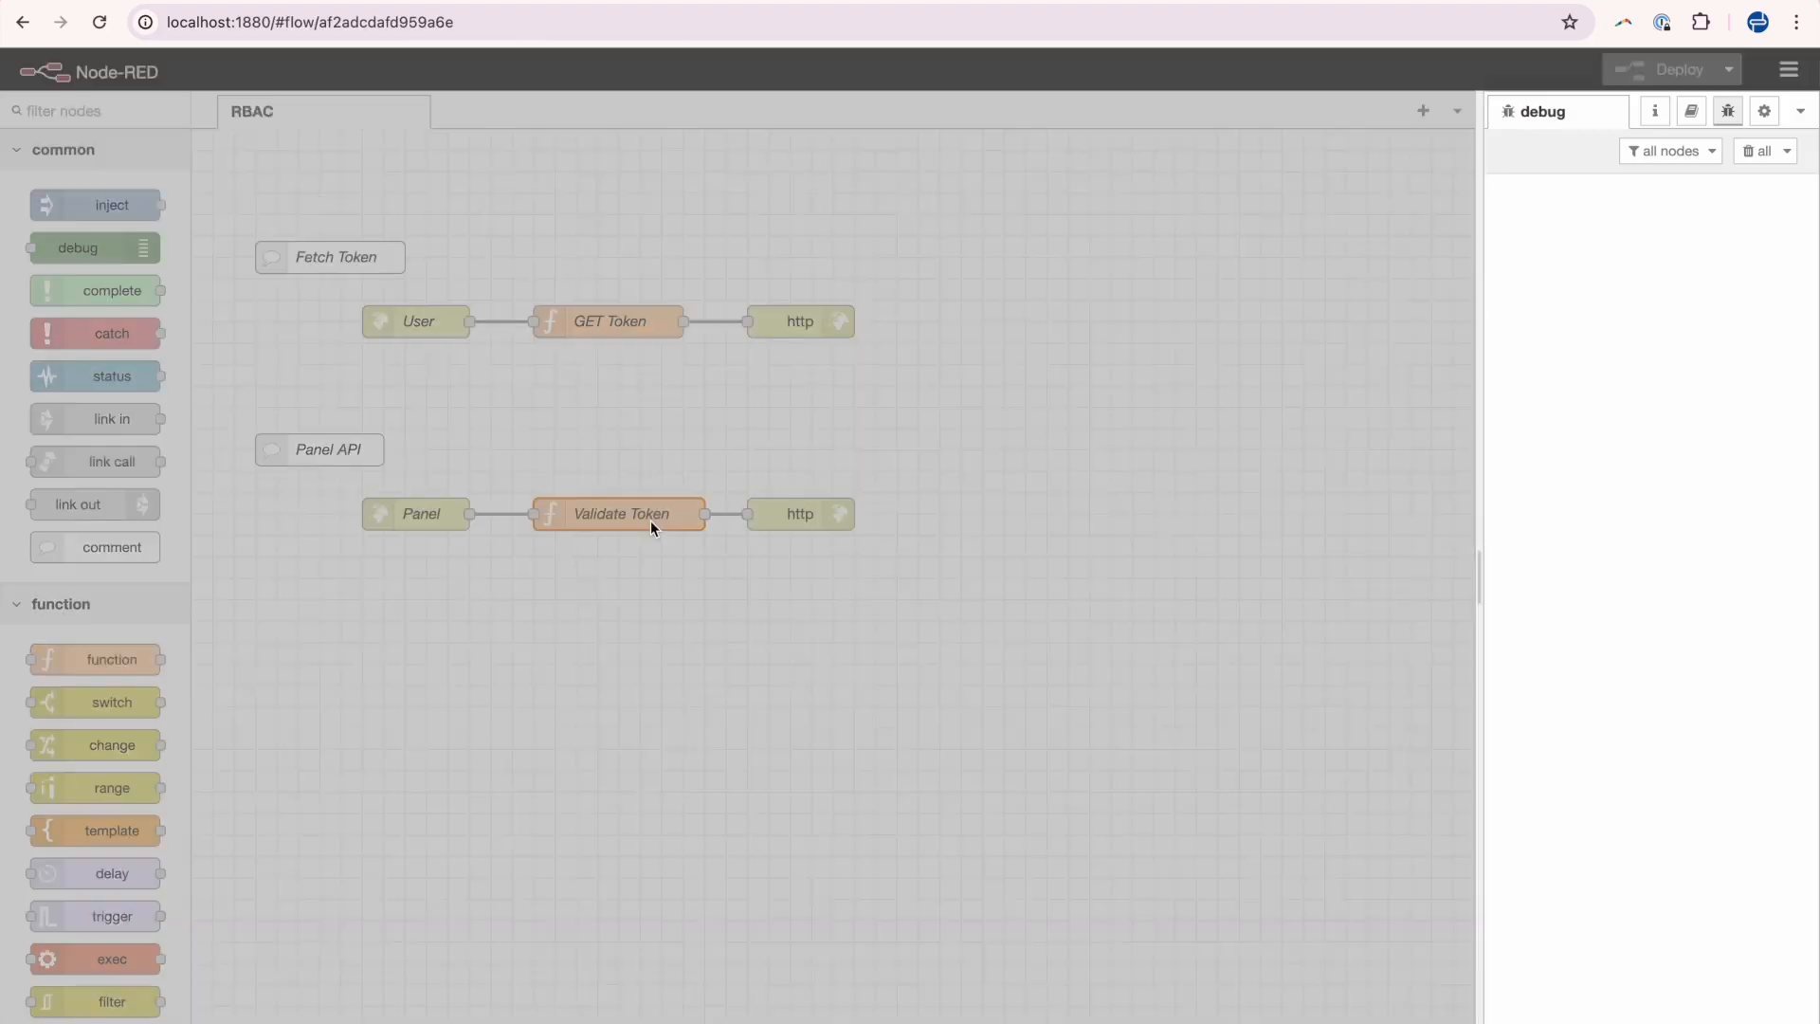
pyautogui.doubleClick(937, 377)
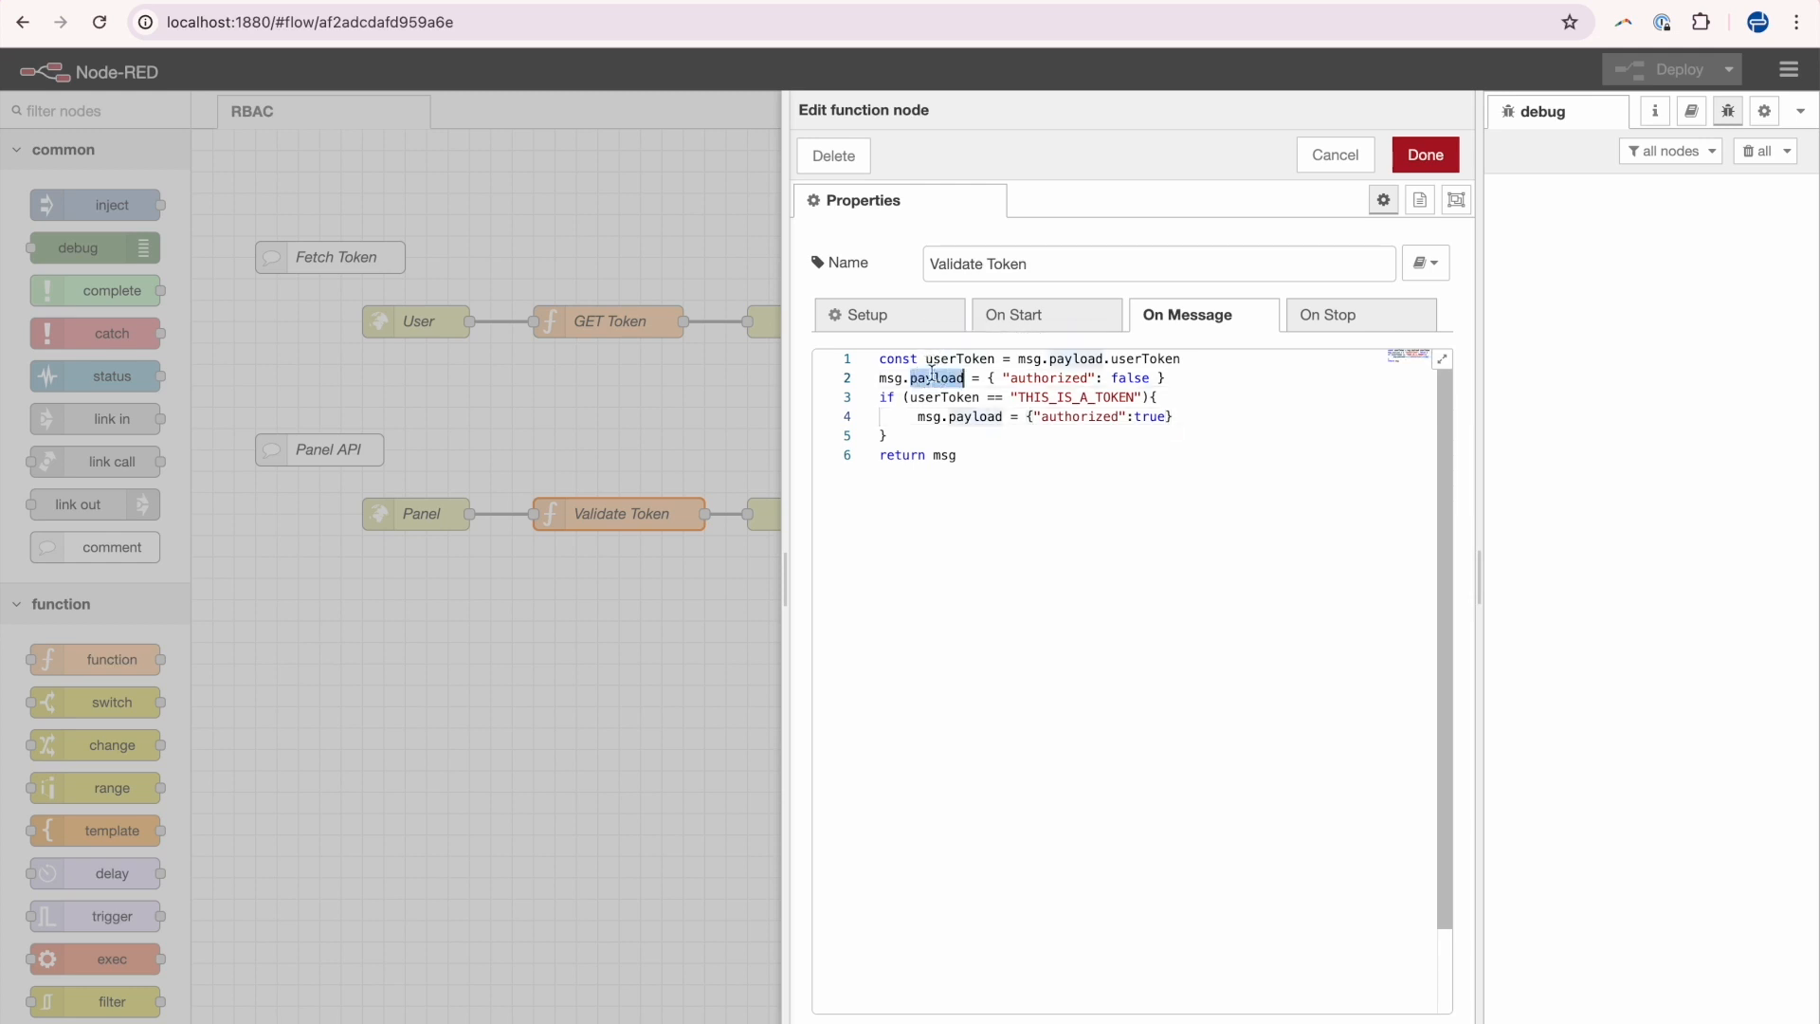
pyautogui.doubleClick(943, 397)
pyautogui.moveTo(1018, 397); pyautogui.dragTo(1133, 397)
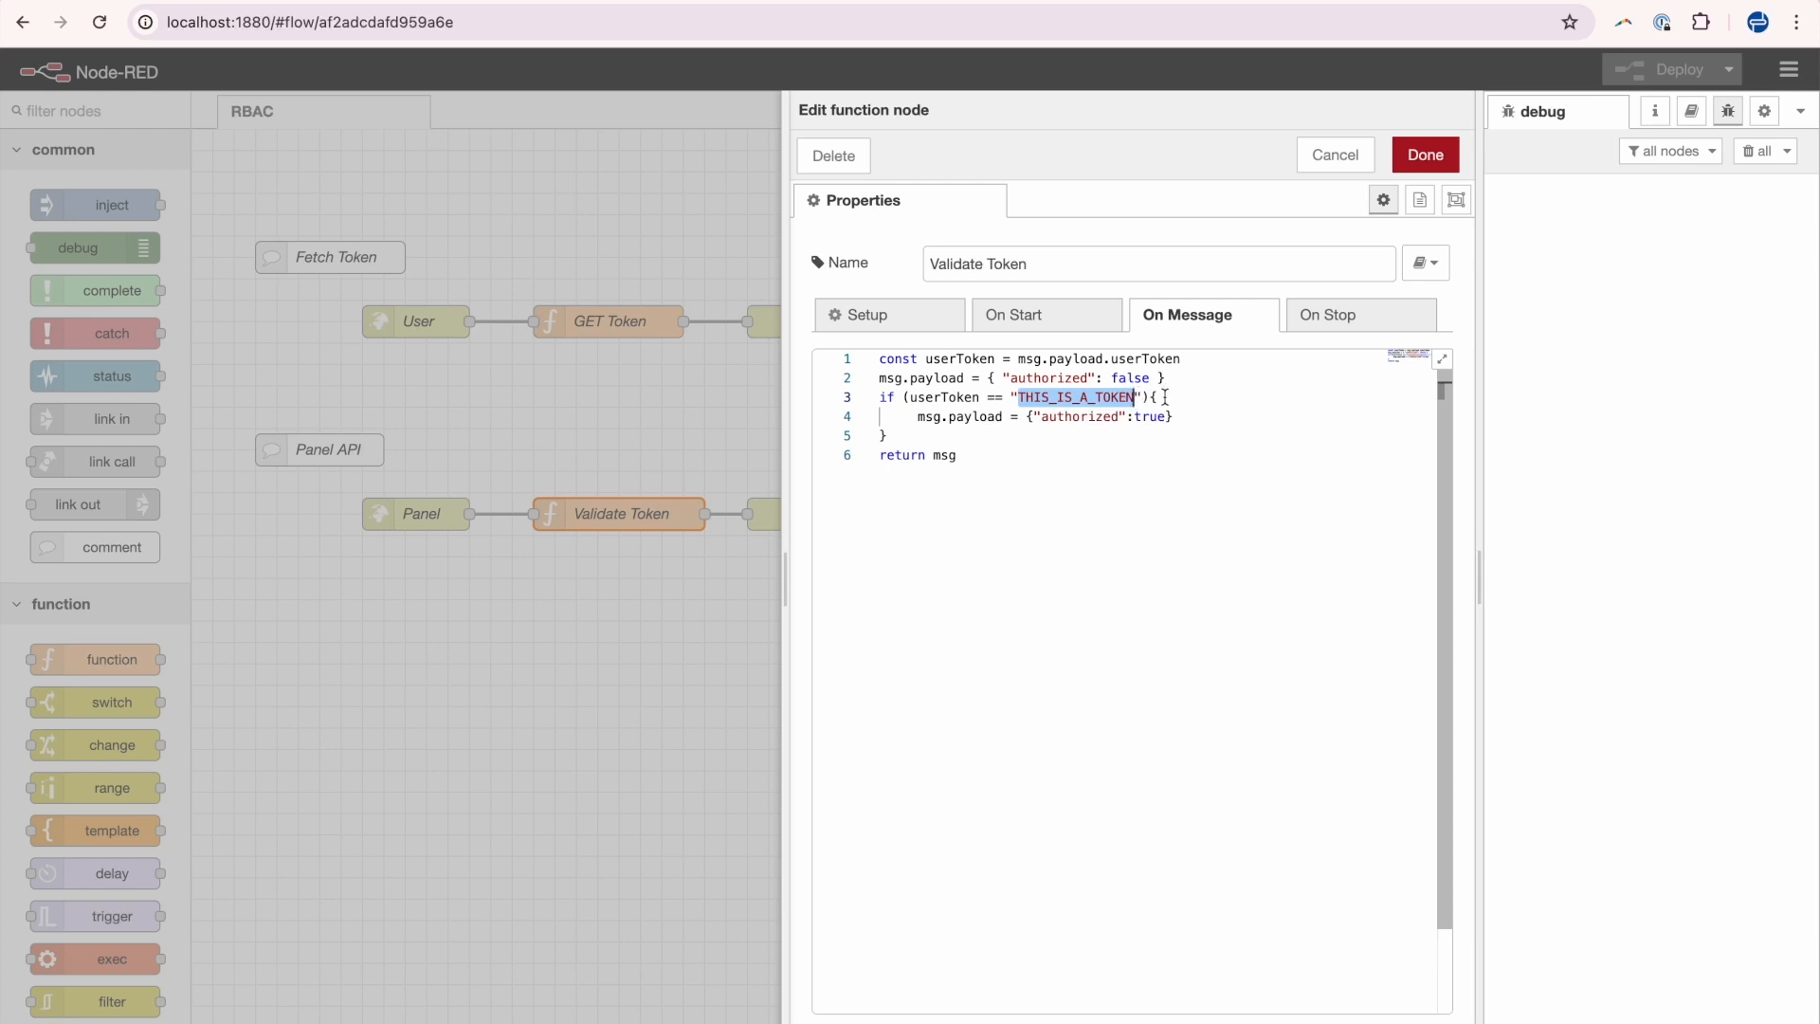
pyautogui.doubleClick(1045, 420)
pyautogui.doubleClick(1143, 417)
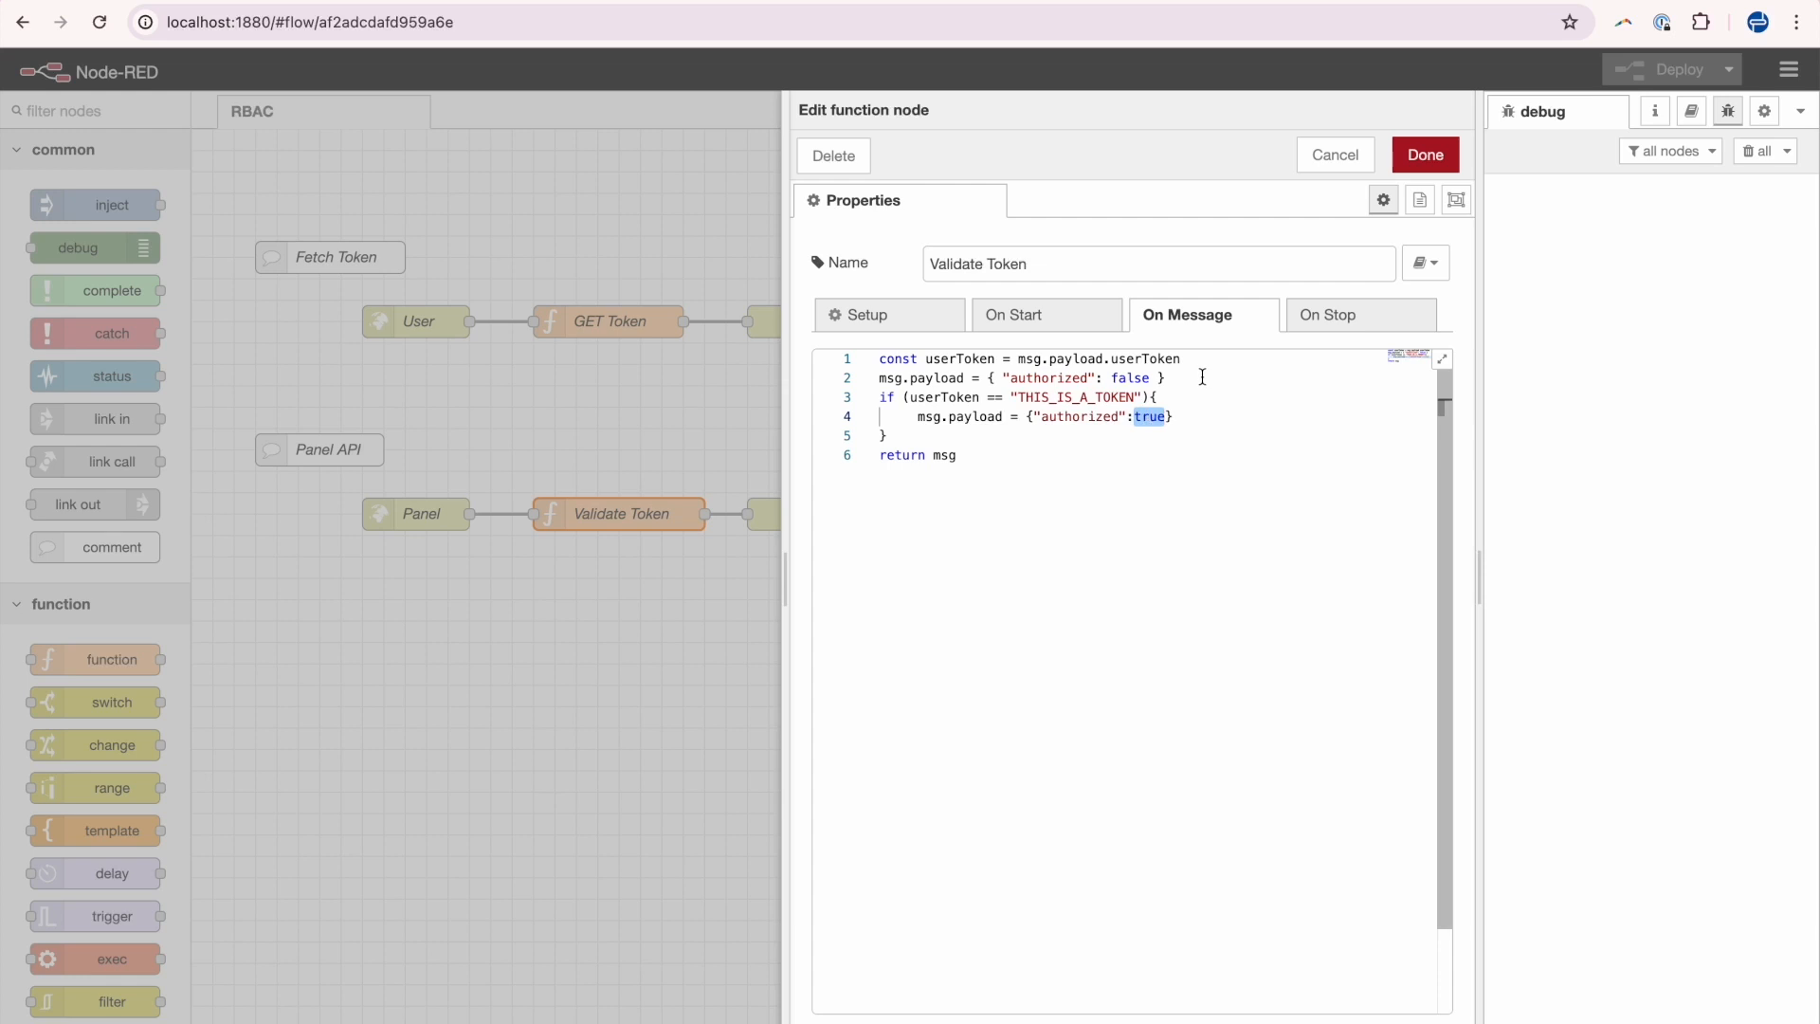
pyautogui.moveTo(1202, 378); pyautogui.dragTo(991, 378)
pyautogui.click(992, 379)
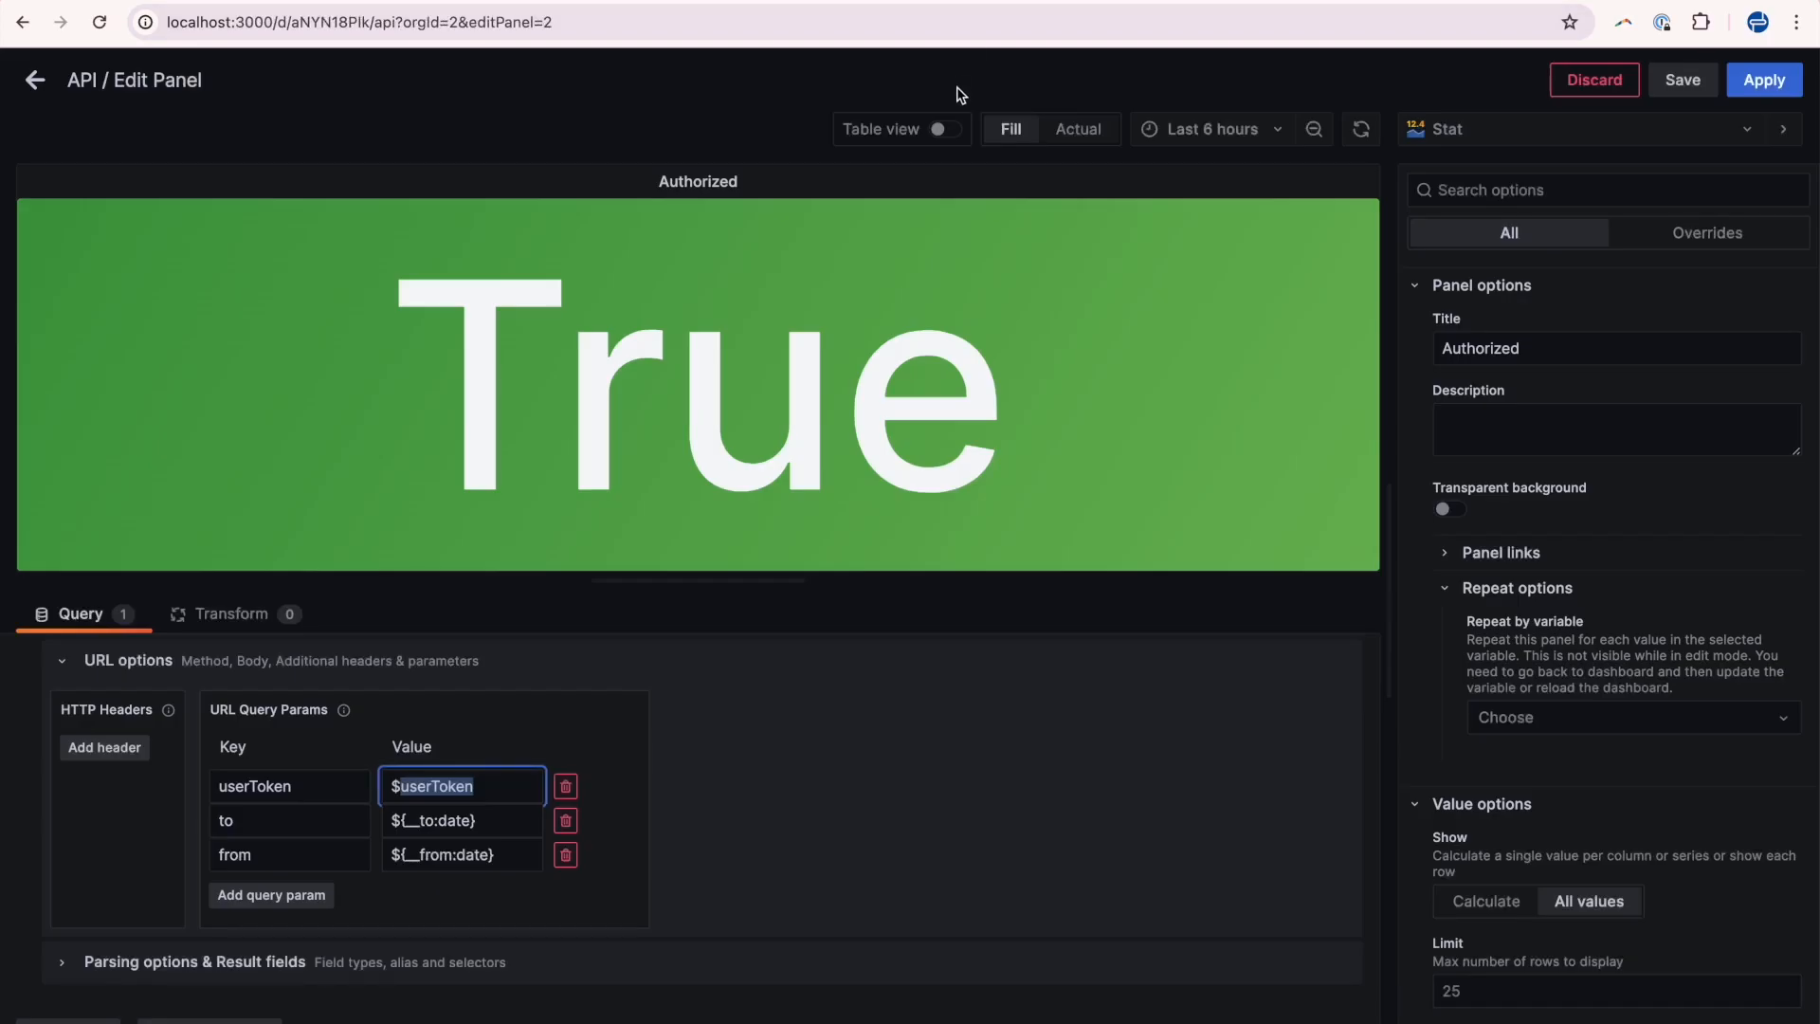
# Toggle the panel's table view on to inspect the authorized field, then toggle it off.
pyautogui.click(944, 129)
pyautogui.click(144, 219)
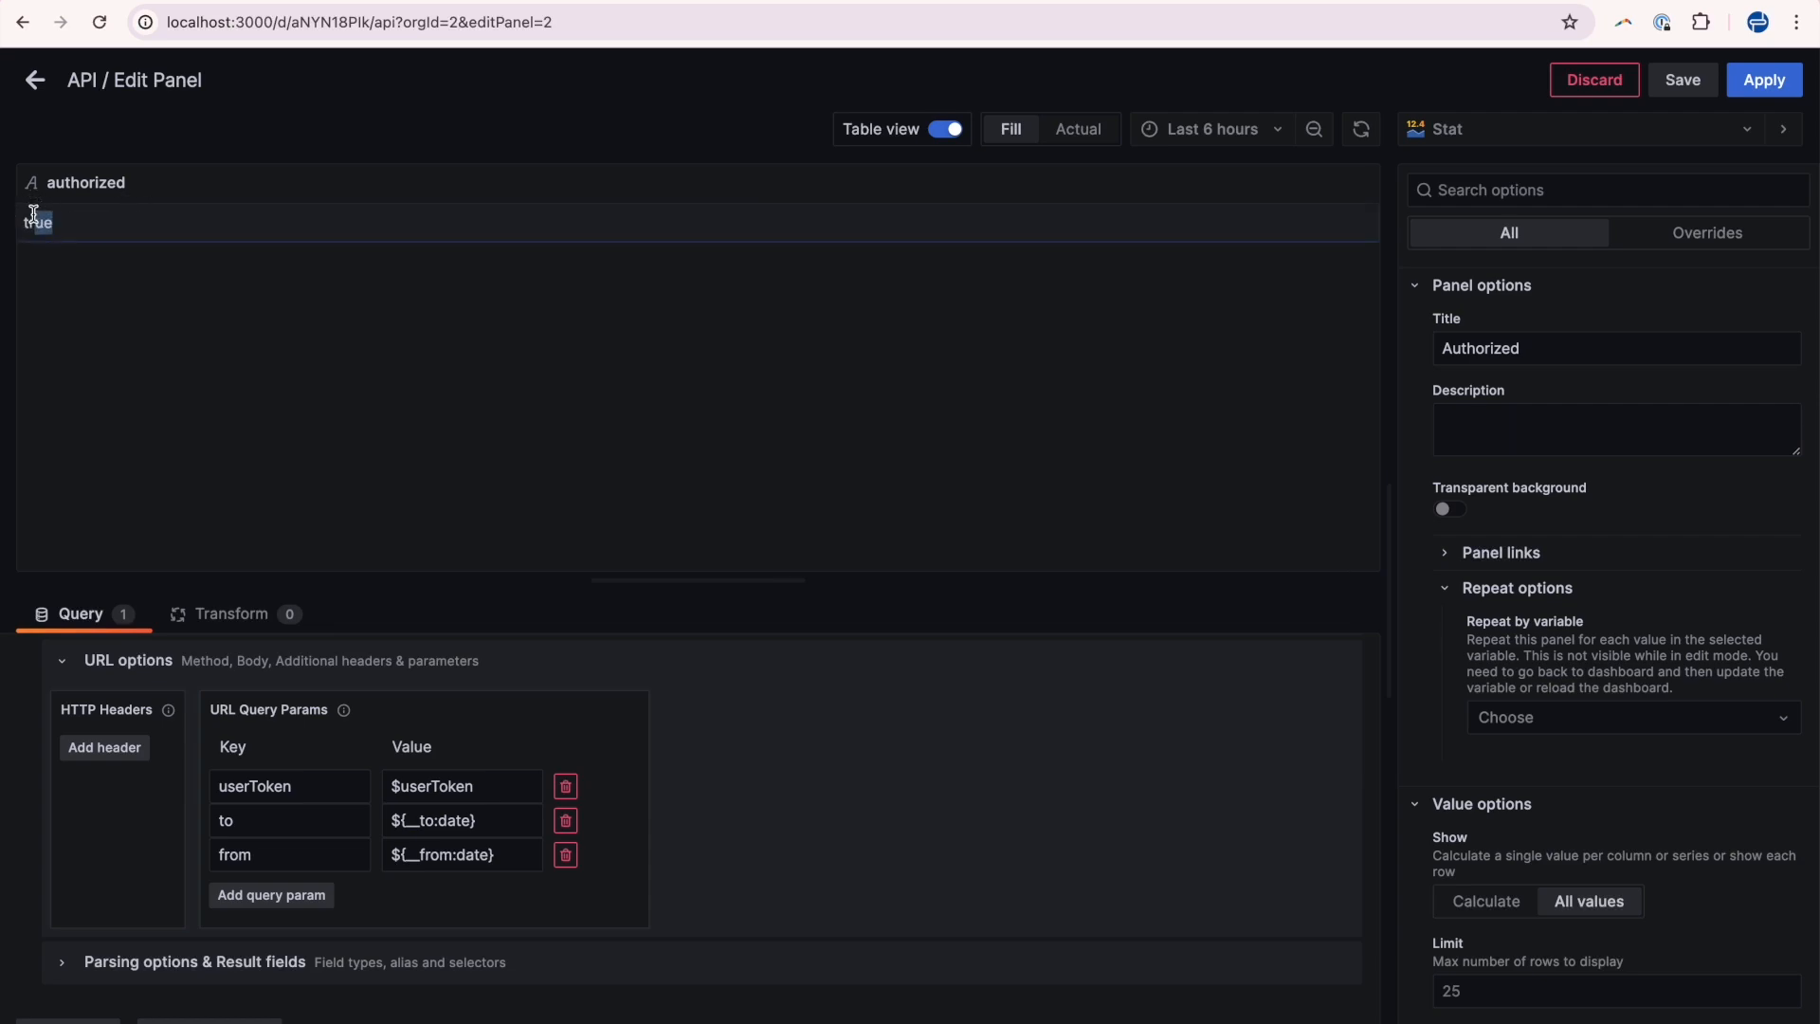
pyautogui.click(942, 129)
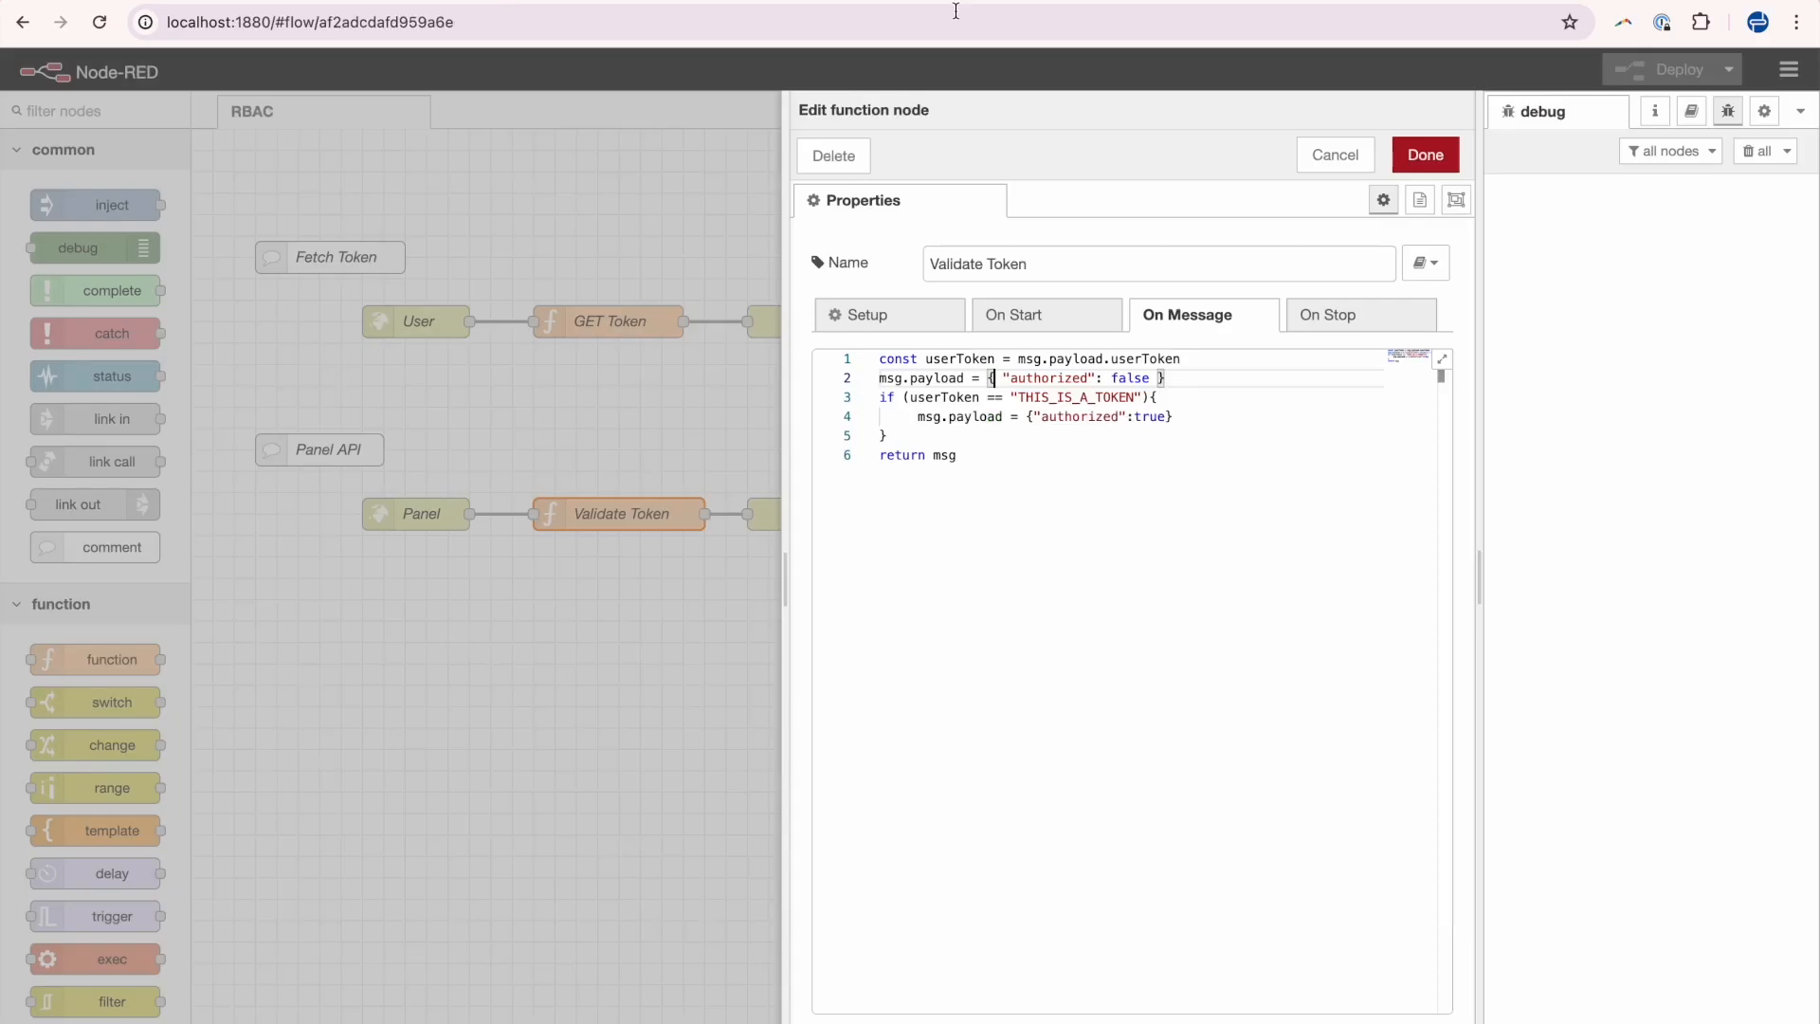
# Highlight the authorized true payload line in the Validate Token function code.
pyautogui.click(917, 417)
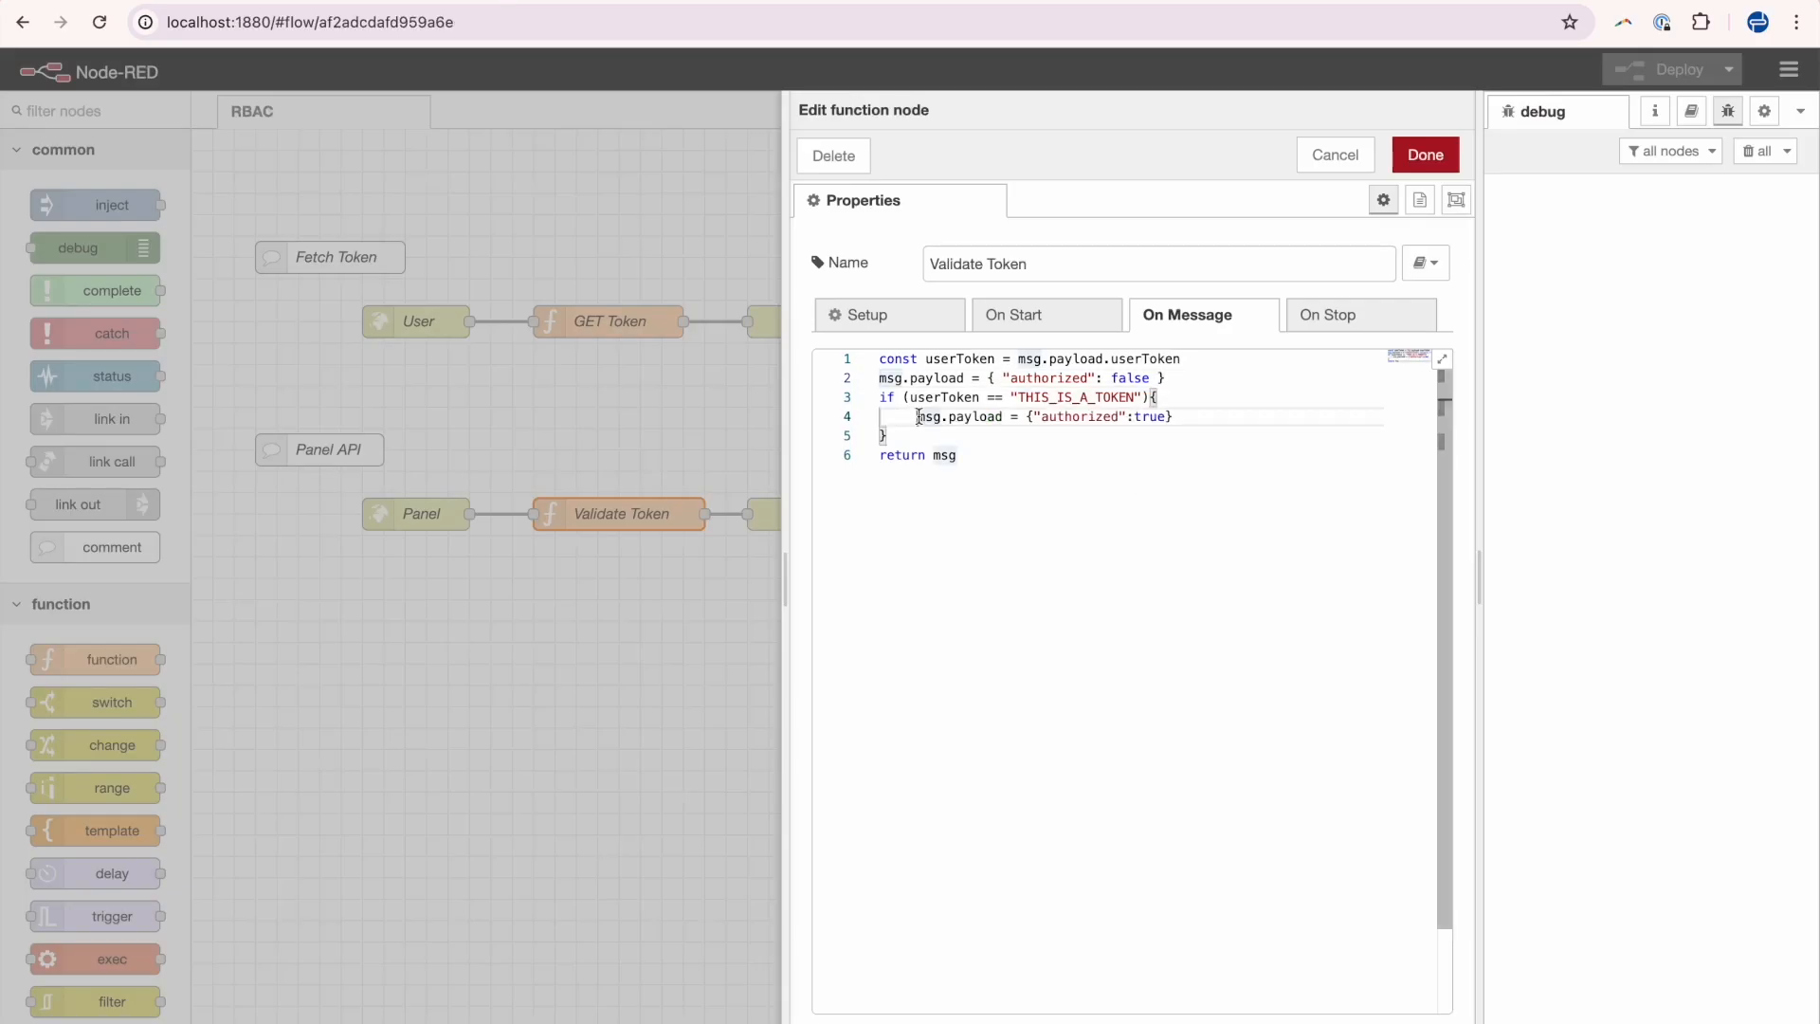
pyautogui.doubleClick(1100, 419)
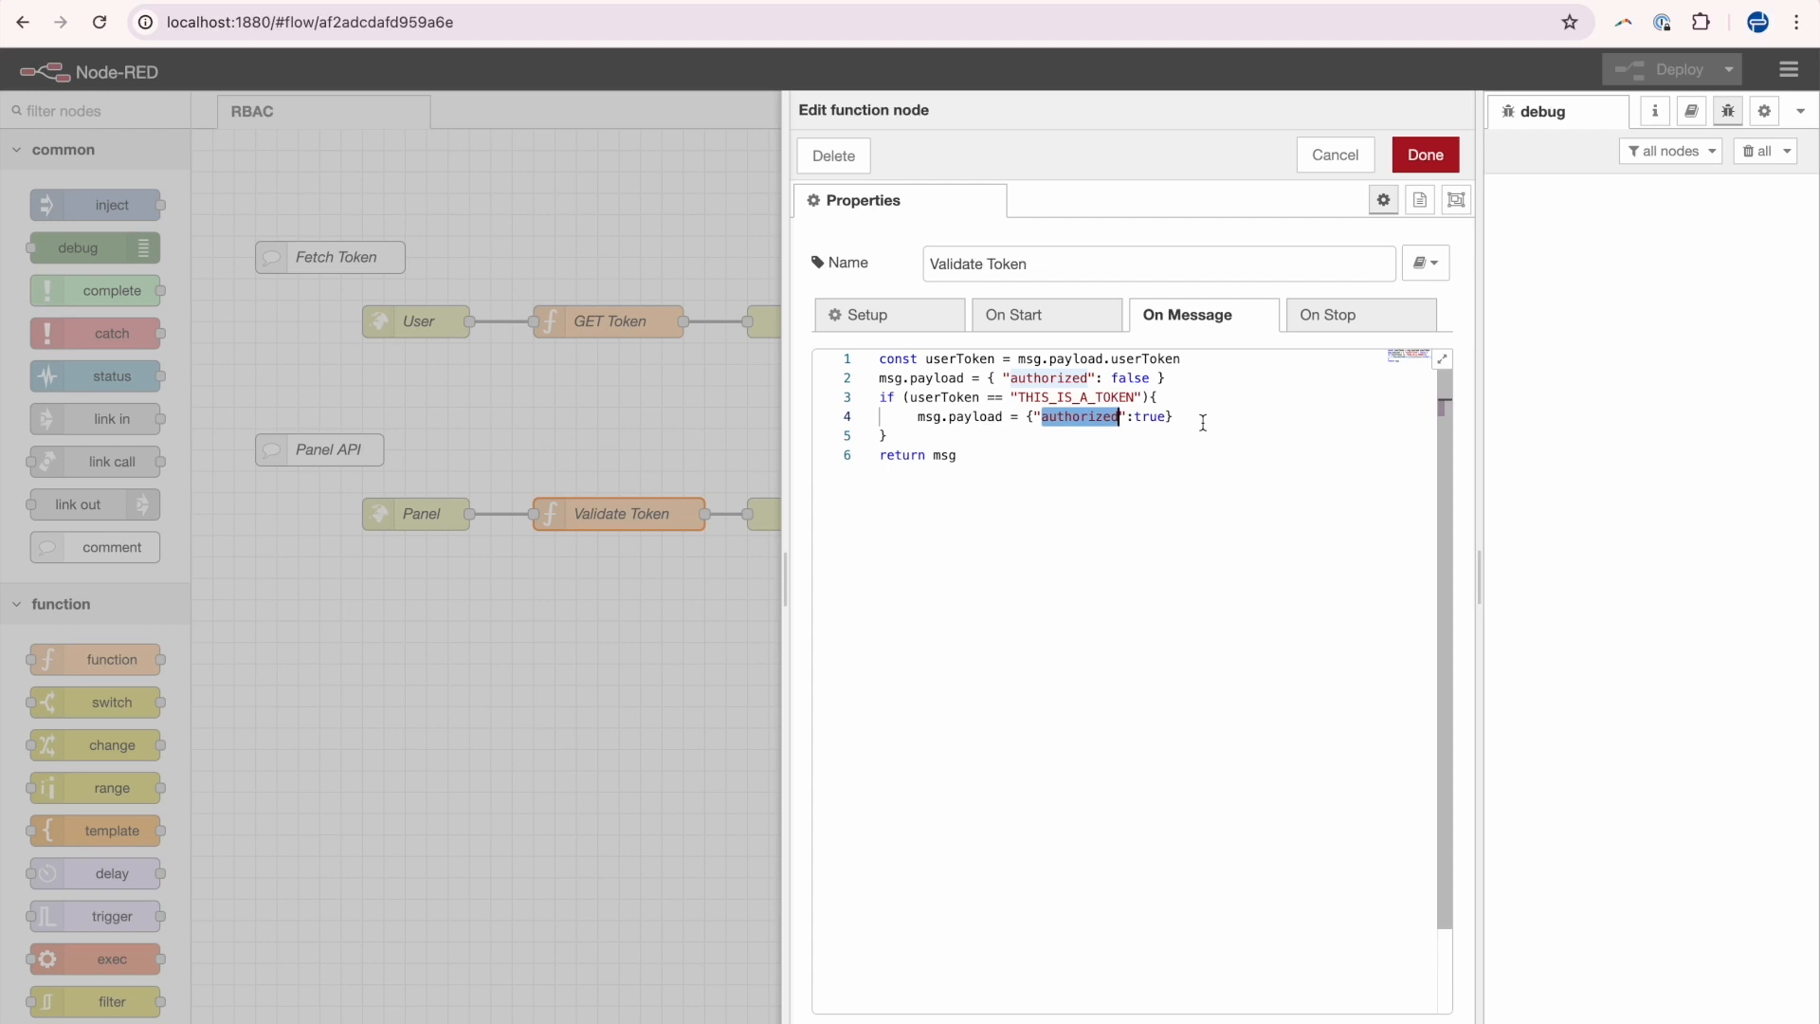
pyautogui.click(1186, 418)
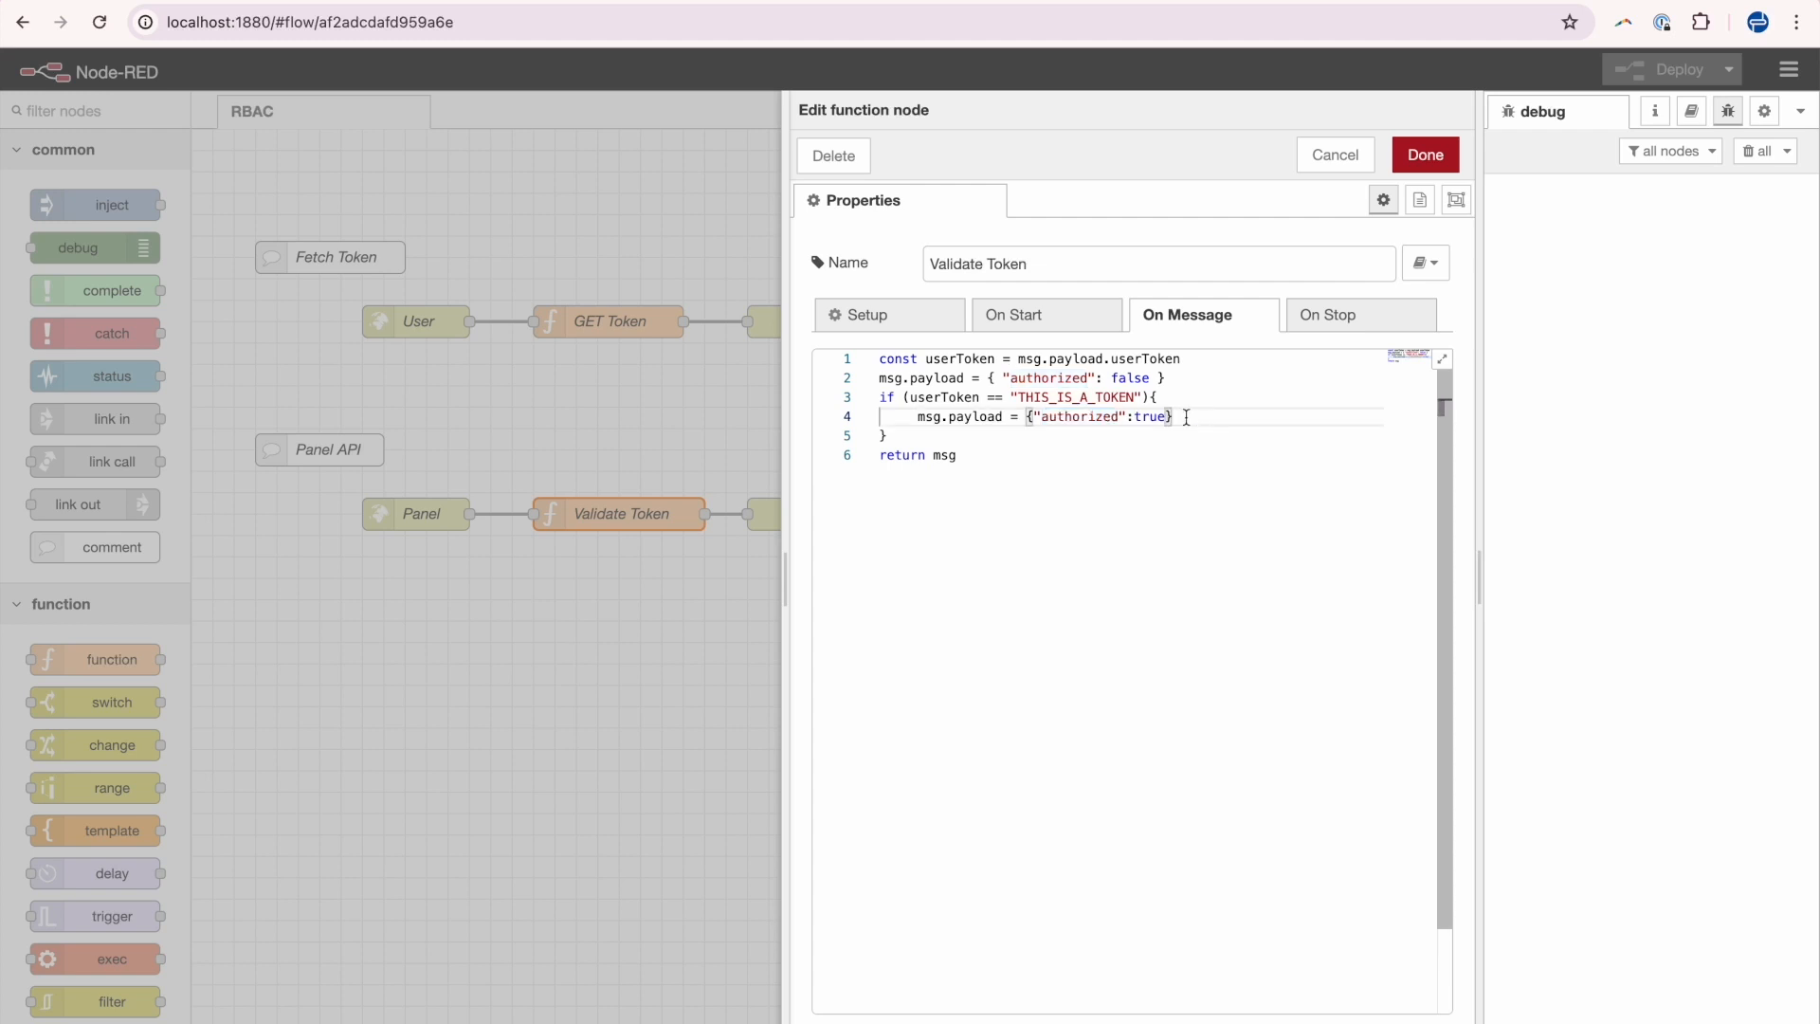
pyautogui.moveTo(1186, 418); pyautogui.dragTo(912, 414)
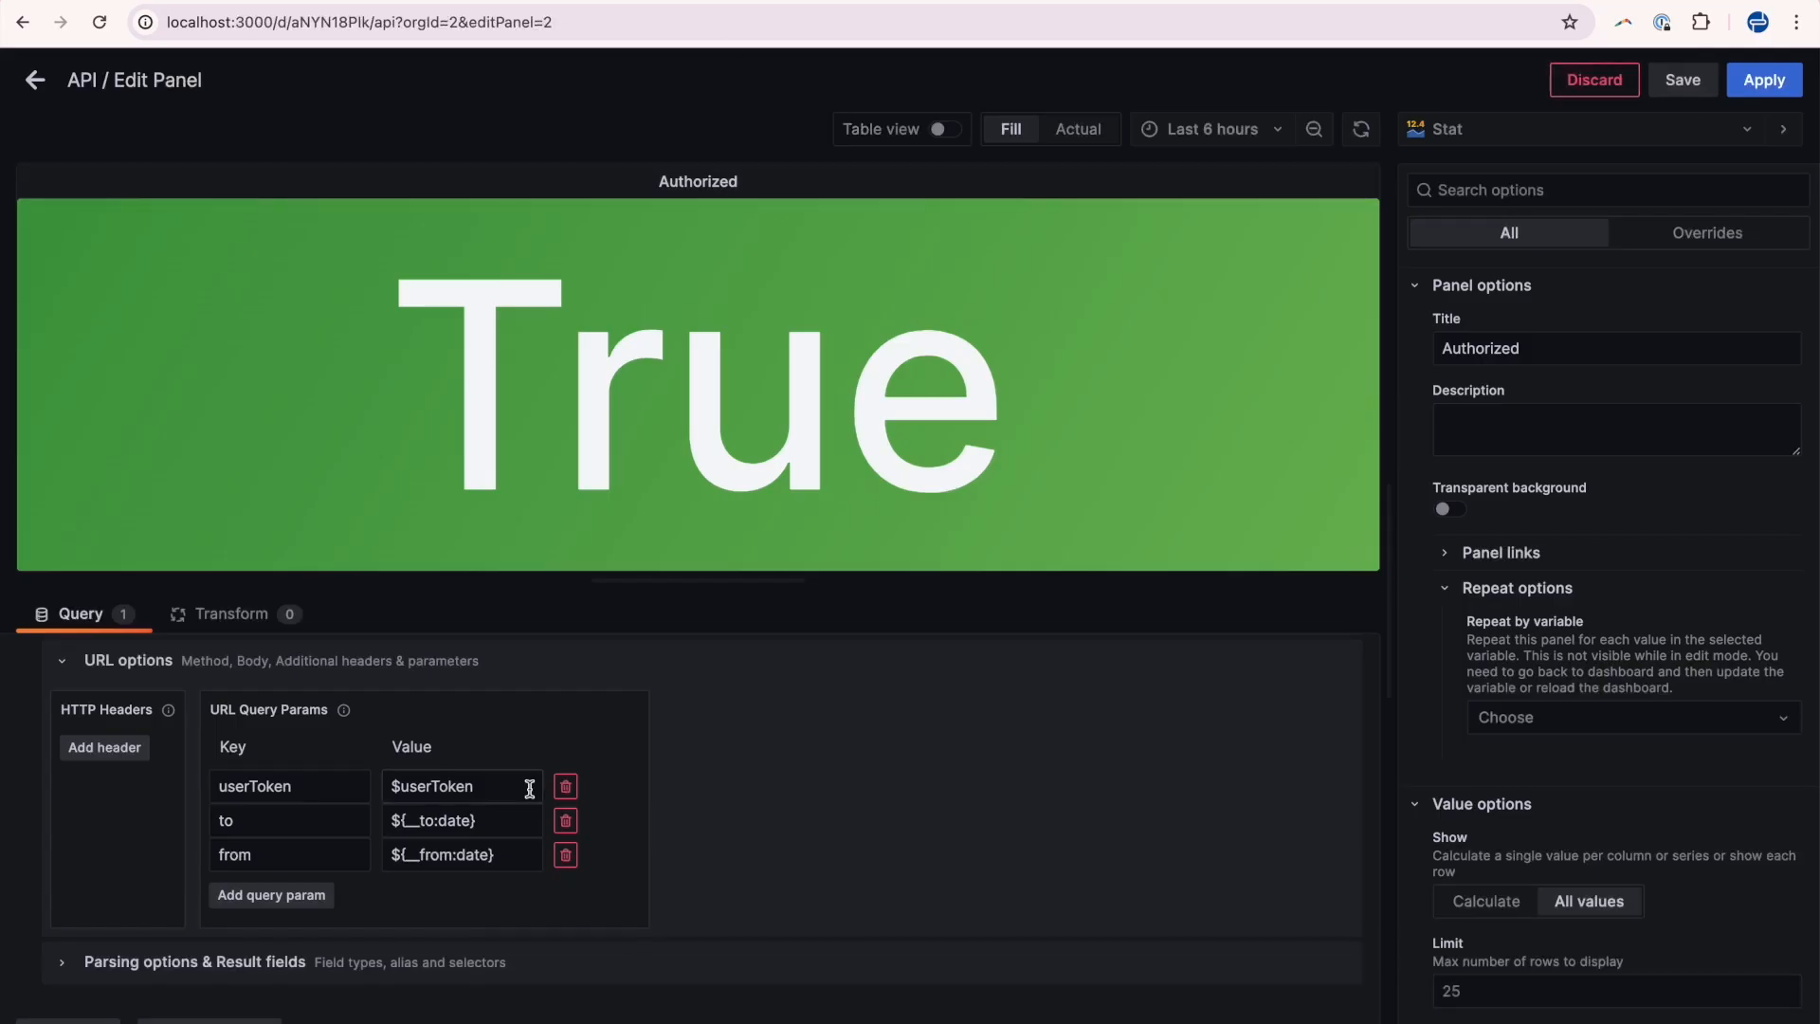
# Apply the panel edits, return to the dashboard and highlight the True result.
pyautogui.scroll(5, 528, 787)
pyautogui.scroll(-5, 1064, 804)
pyautogui.scroll(5, 1064, 804)
pyautogui.click(1781, 87)
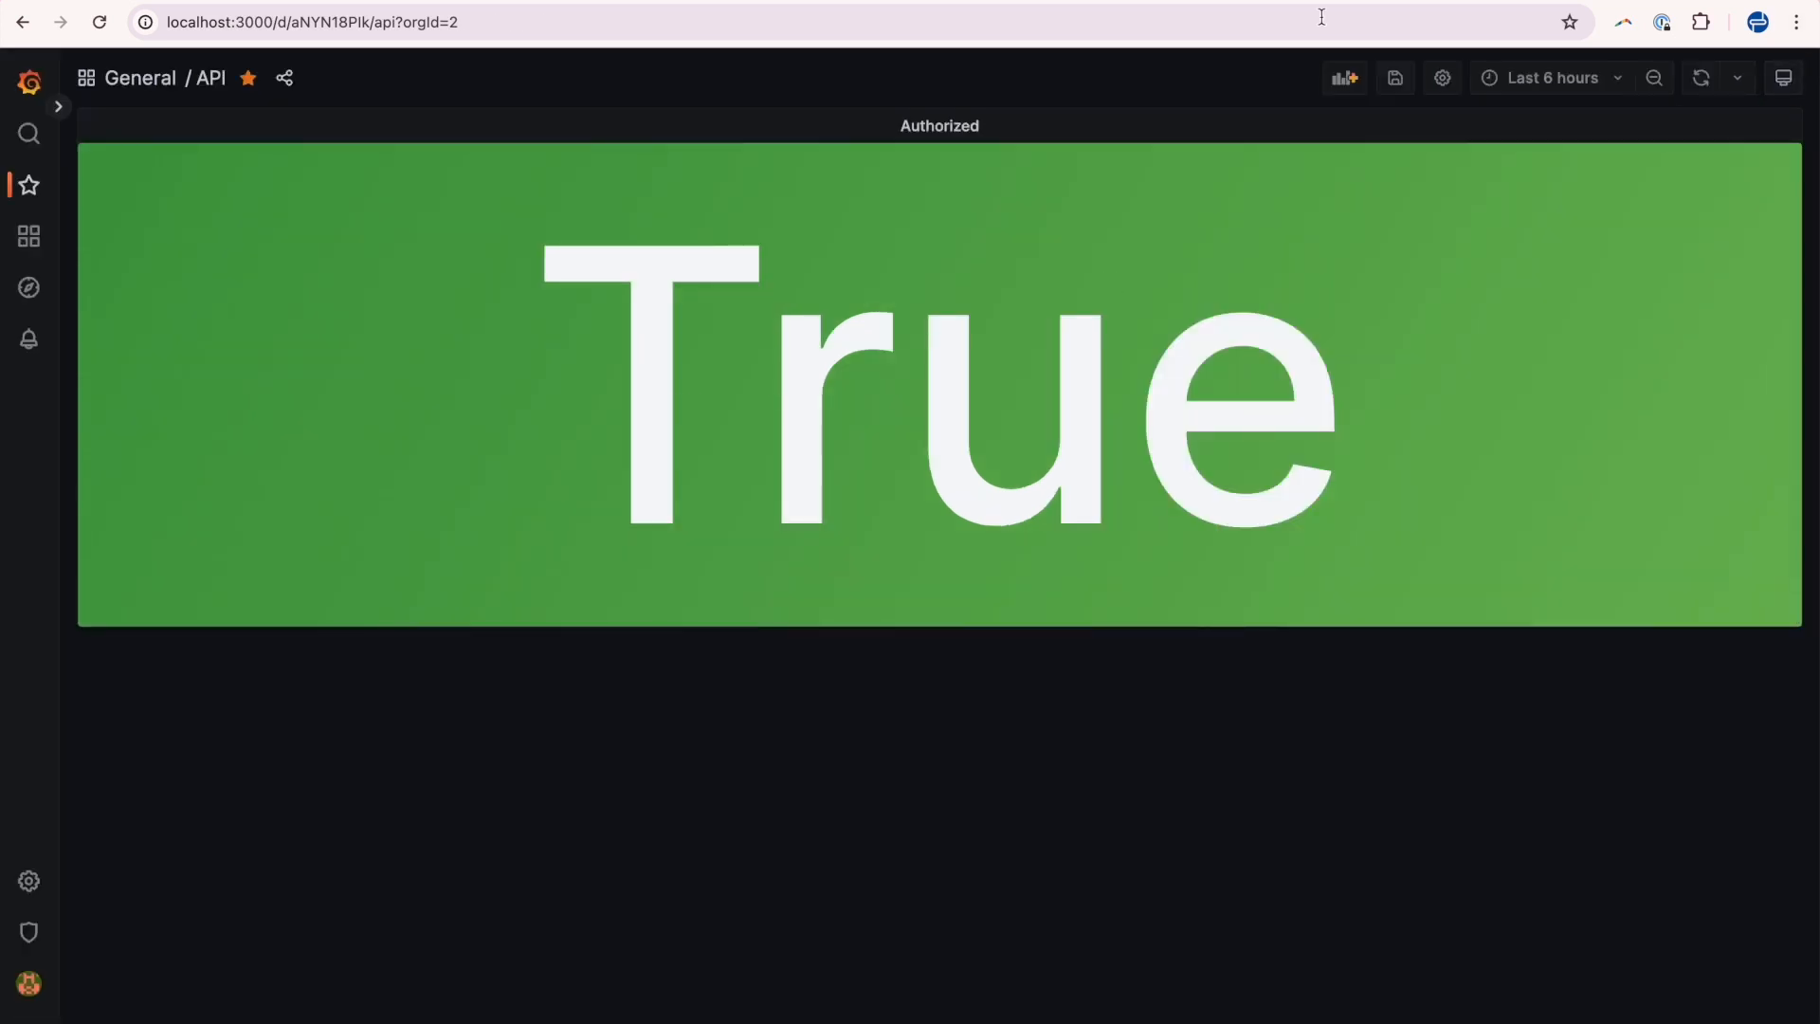
pyautogui.moveTo(468, 350); pyautogui.dragTo(1305, 357)
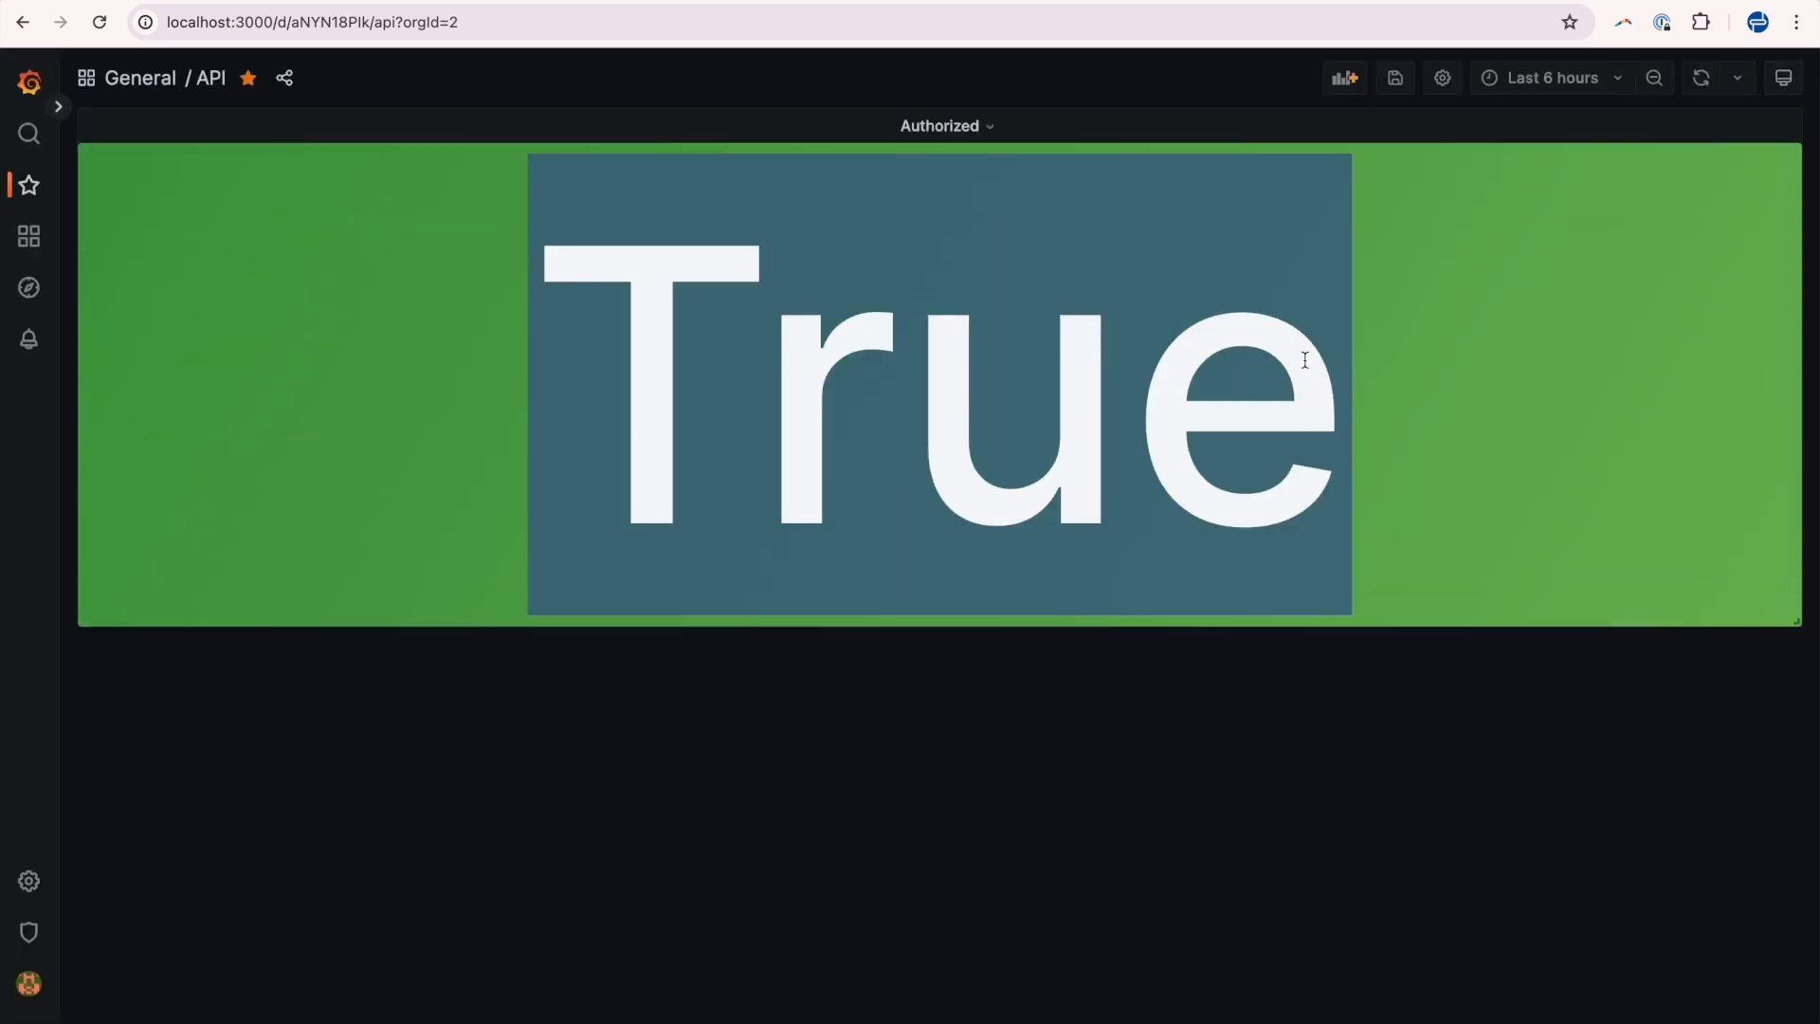
pyautogui.click(1304, 358)
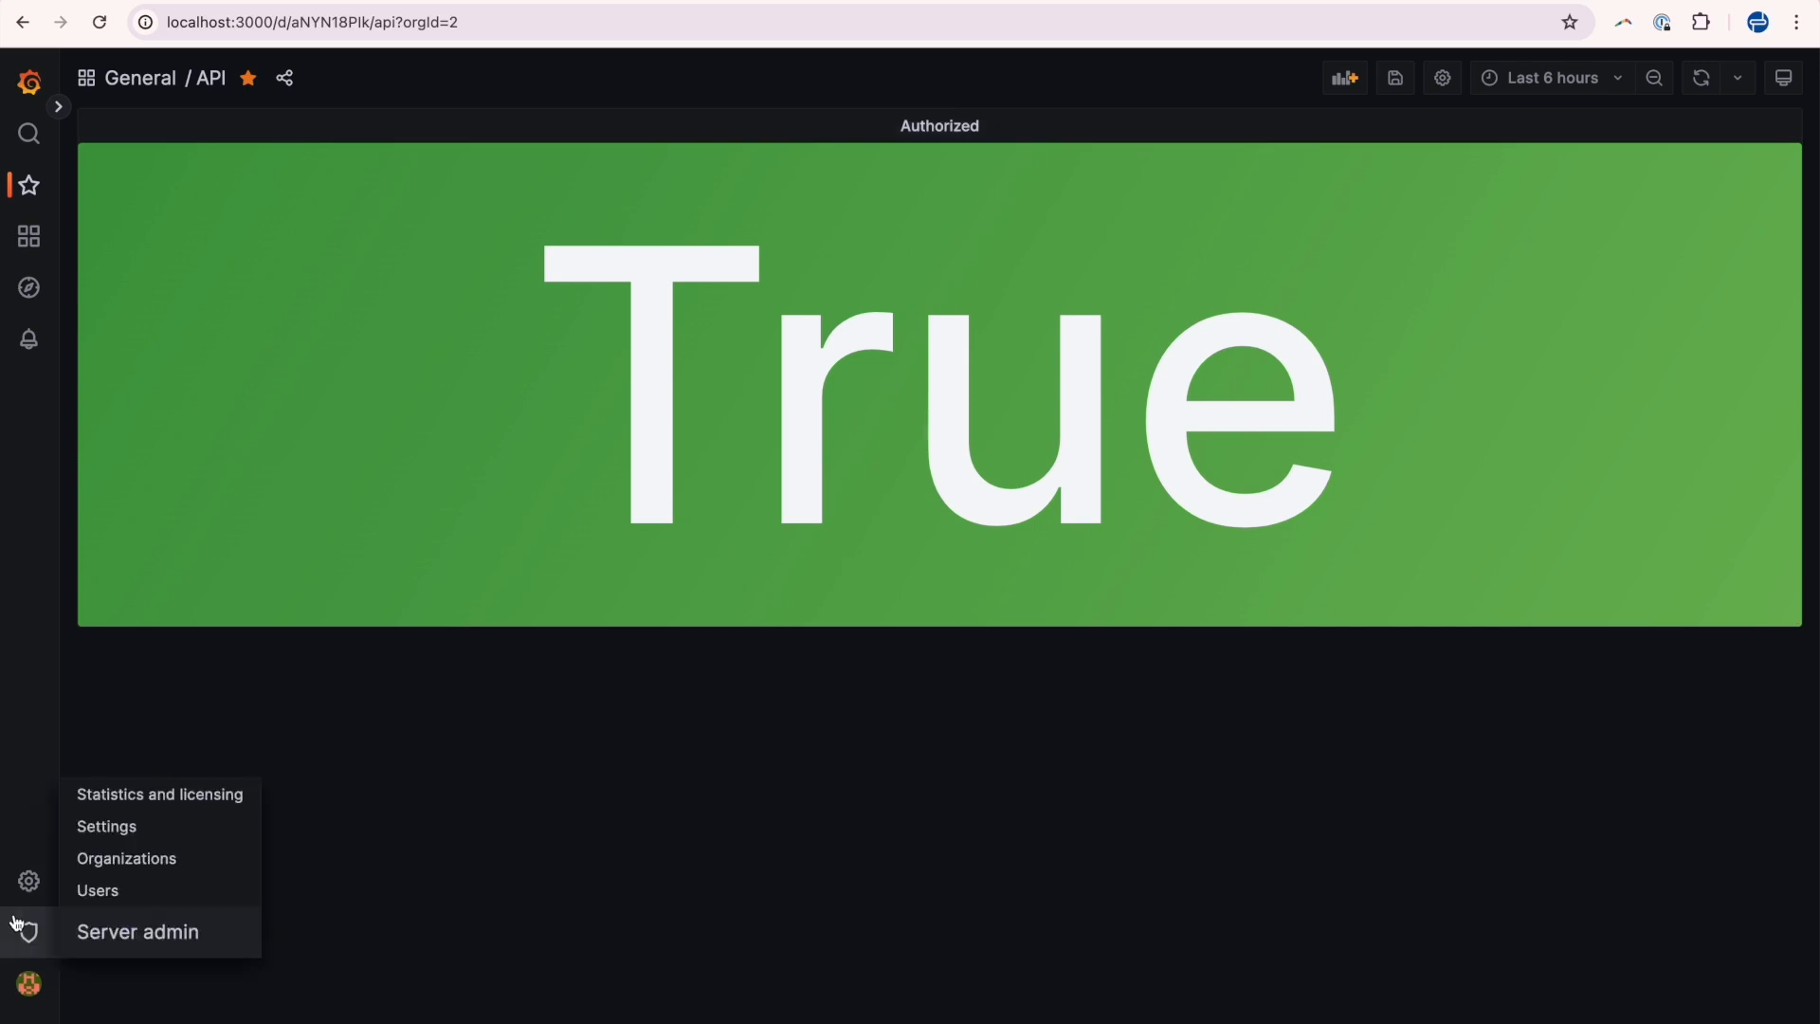
# Sign out of Grafana from the user profile menu.
pyautogui.moveTo(29, 939)
pyautogui.moveTo(111, 967)
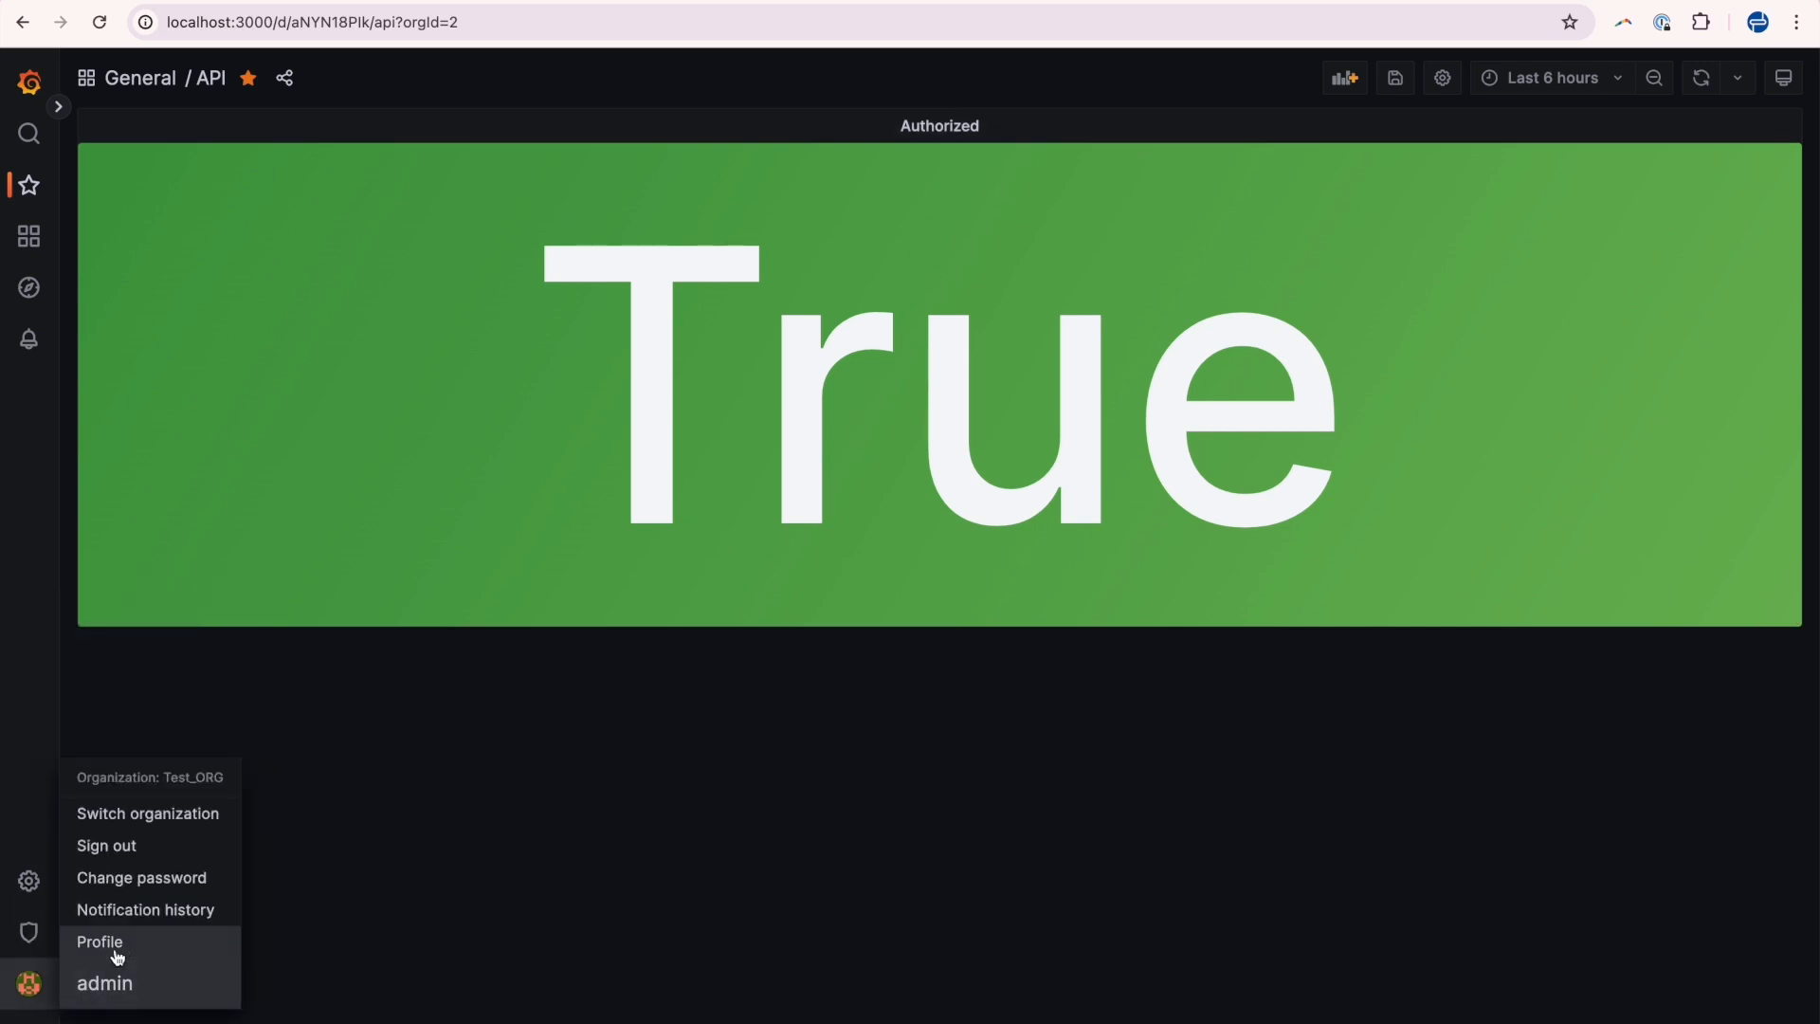
pyautogui.click(143, 844)
# Log back in to Grafana as the second user, entering that user's e-mail address and account password.
pyautogui.click(878, 351)
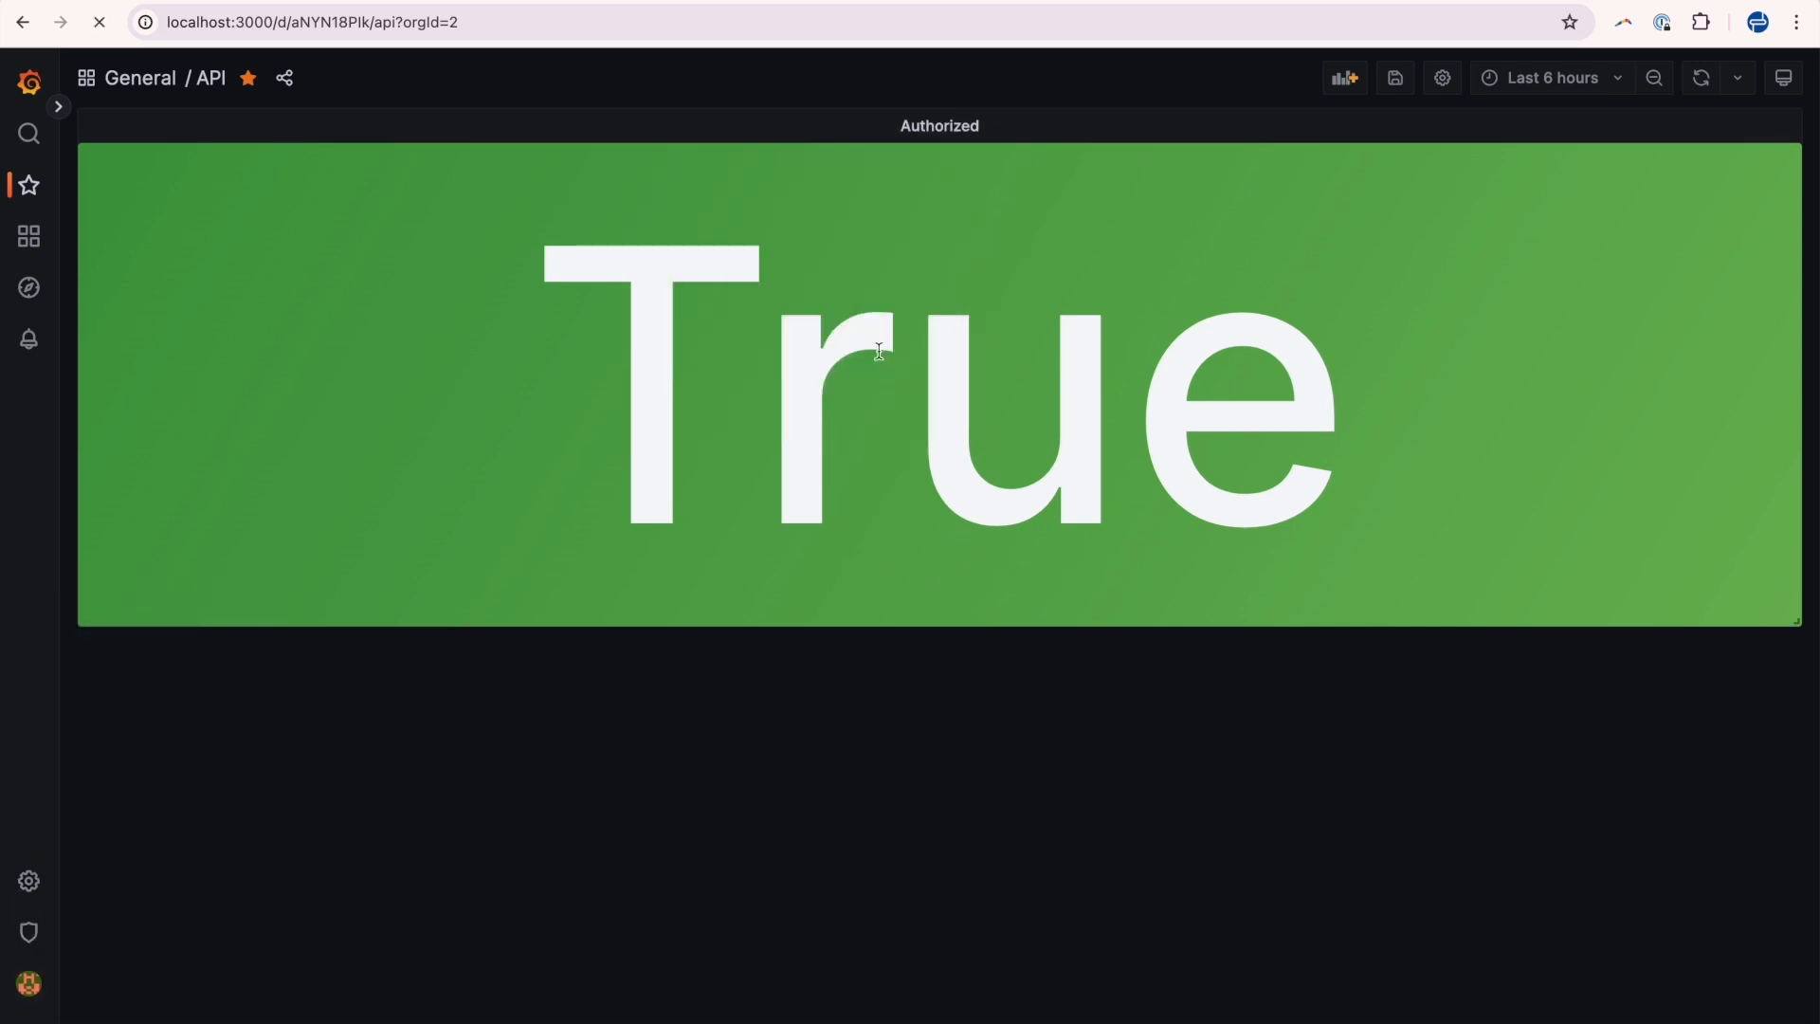
pyautogui.write('ashish')
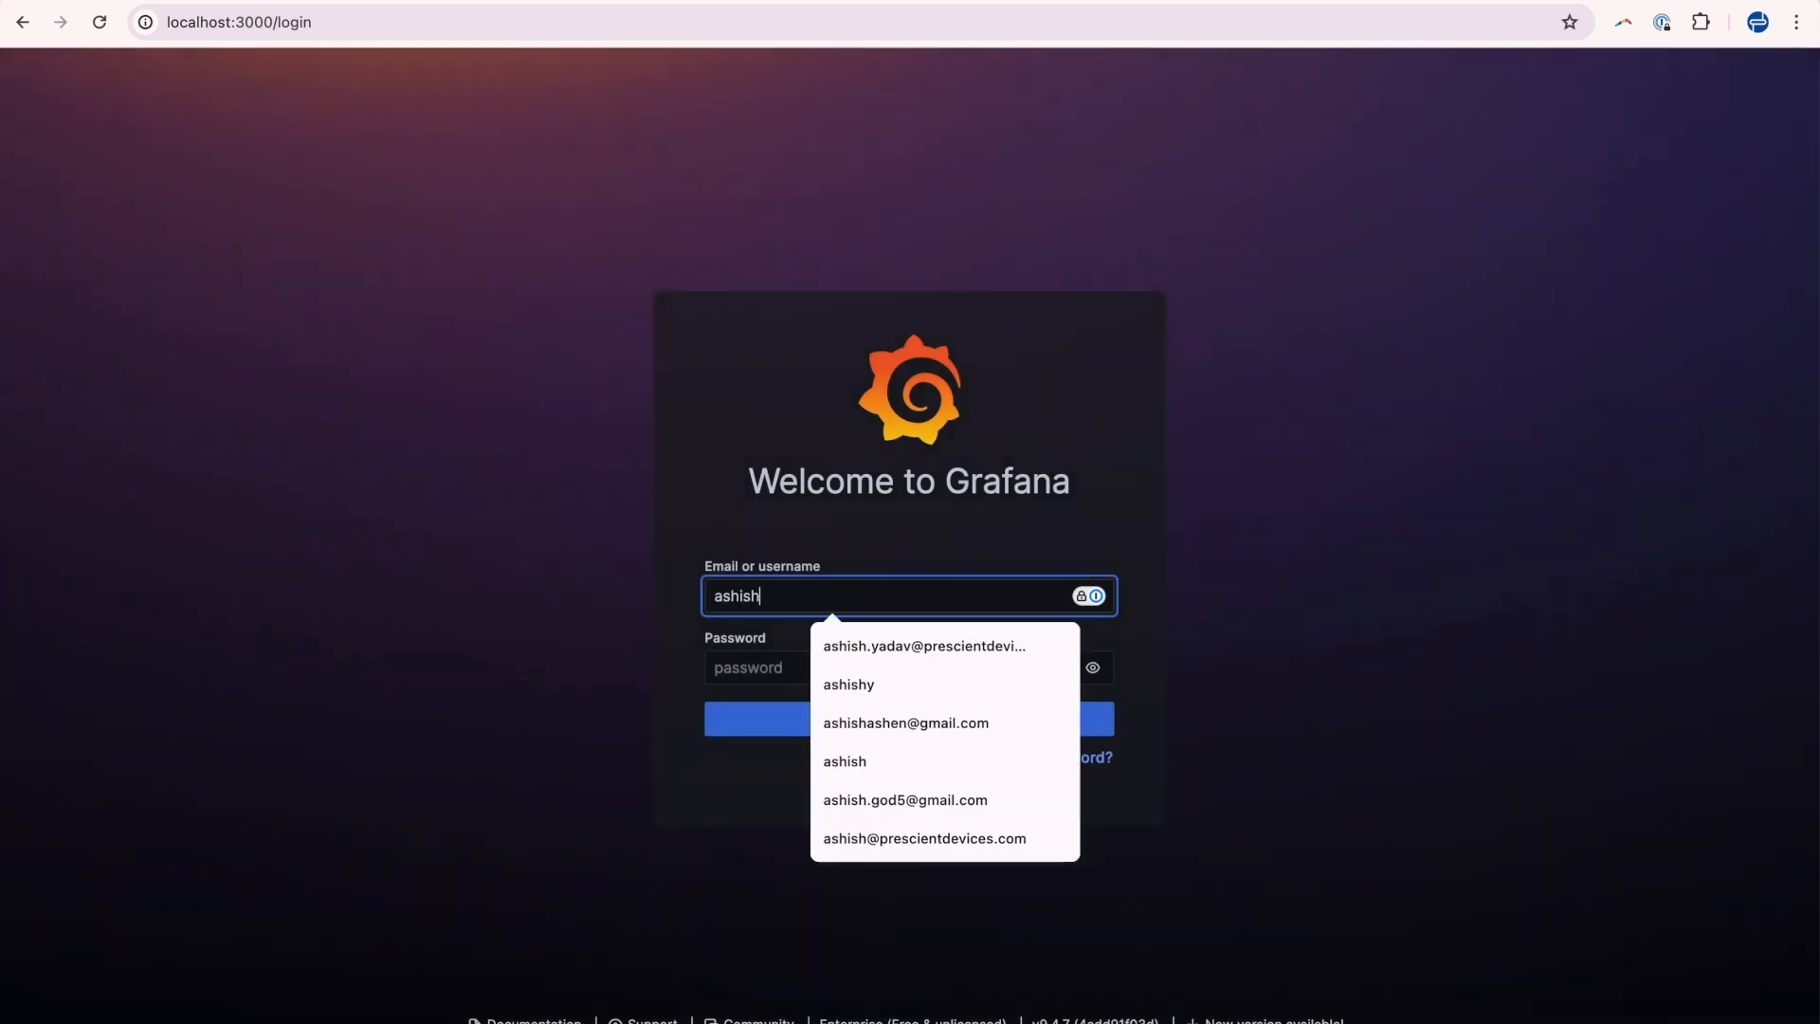
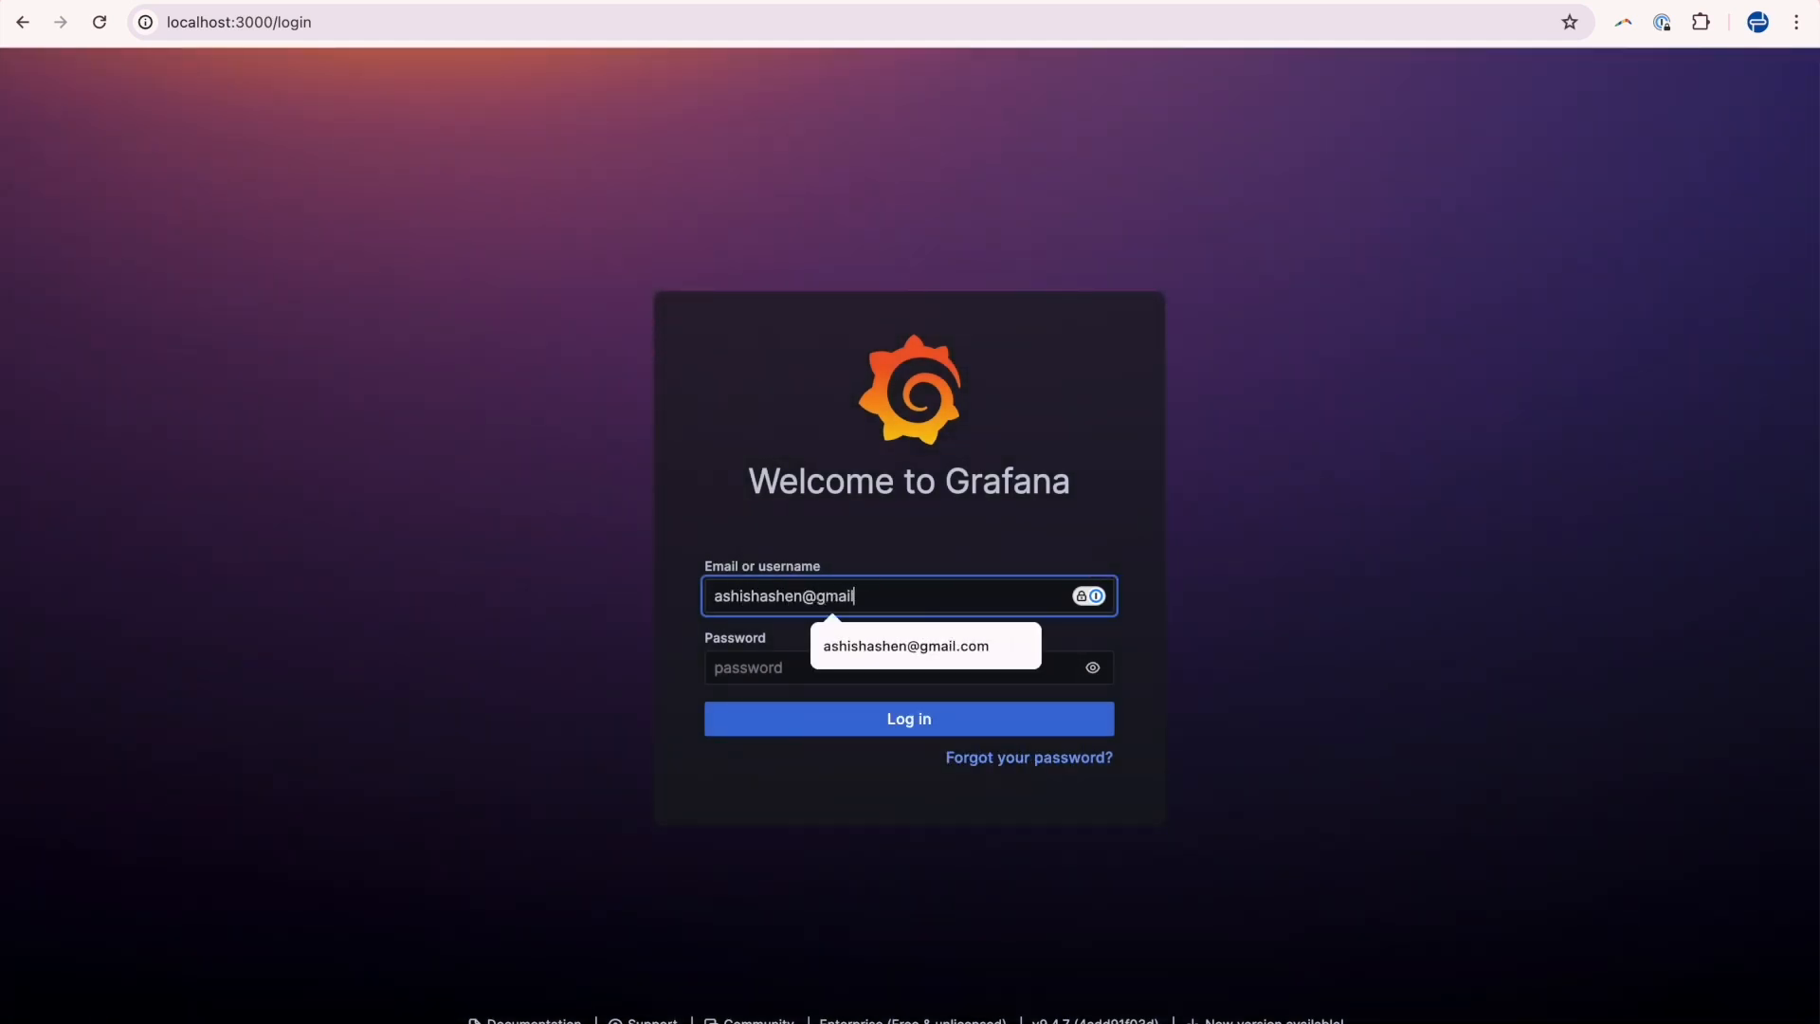
pyautogui.press('Tab')
pyautogui.write('admin')
pyautogui.press('Return')
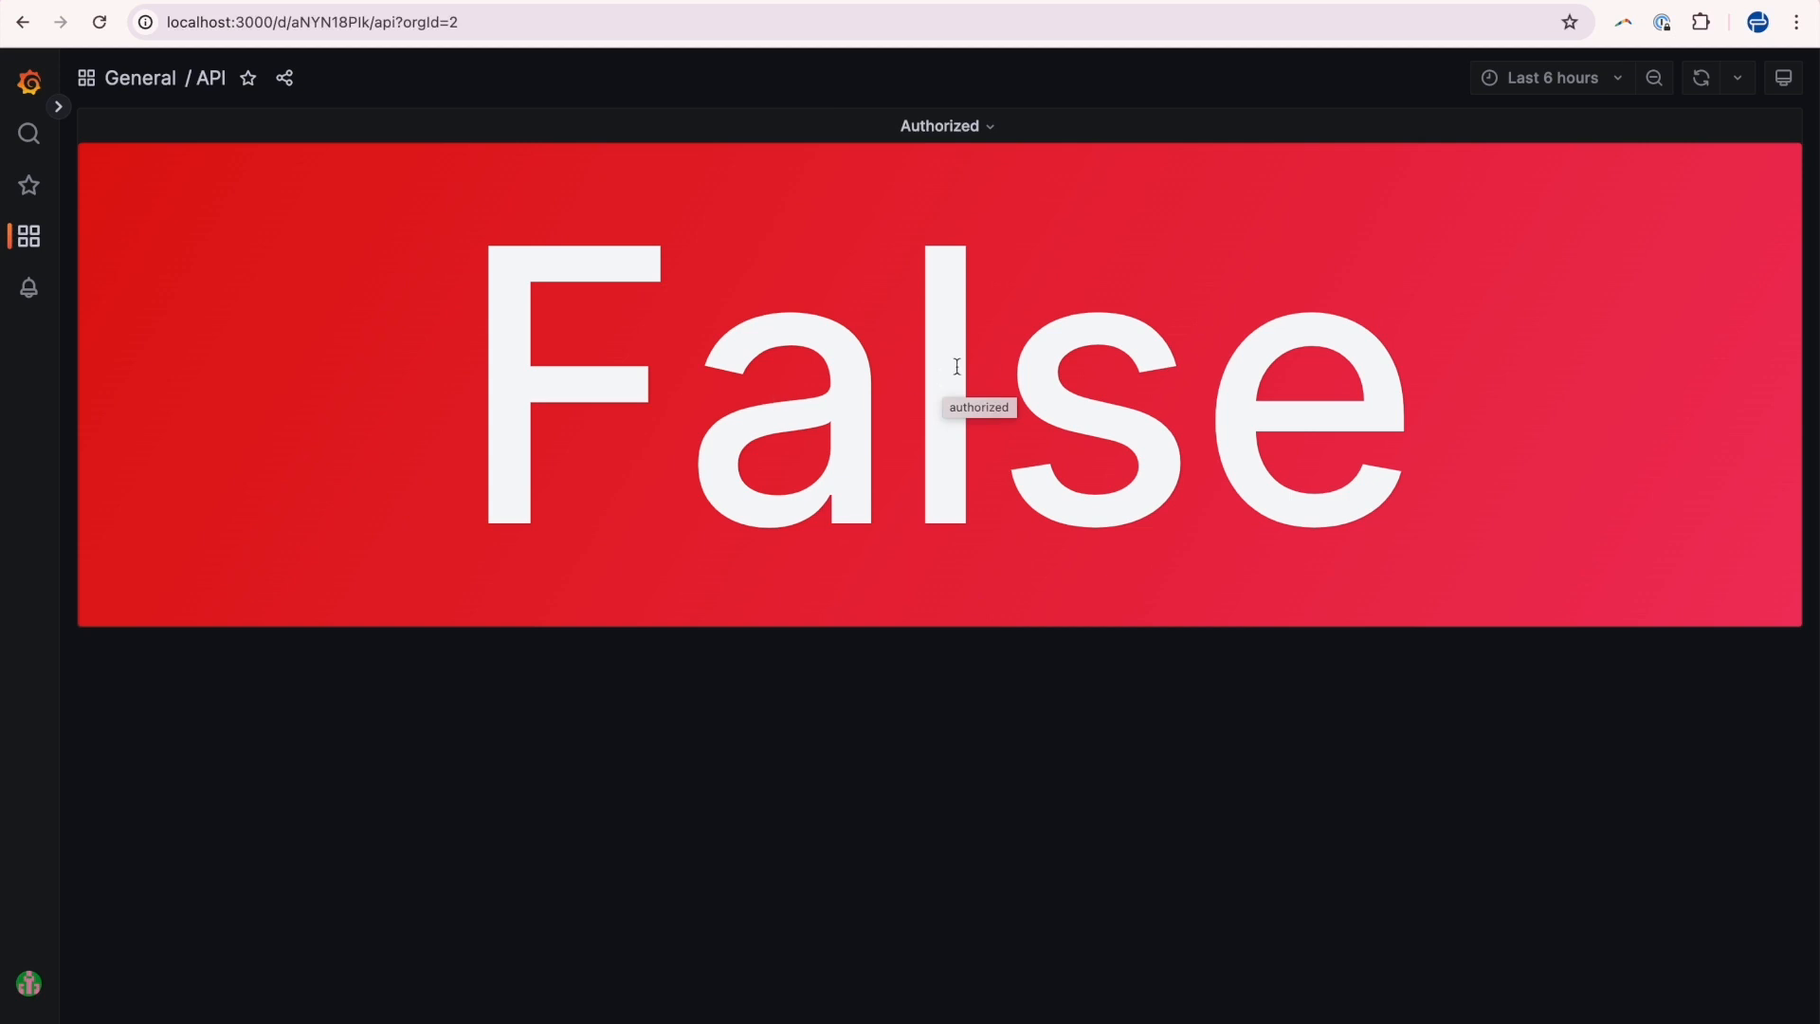
# Open the GET Token function node in Node-RED and highlight the token branch for the second user.
pyautogui.click(522, 1)
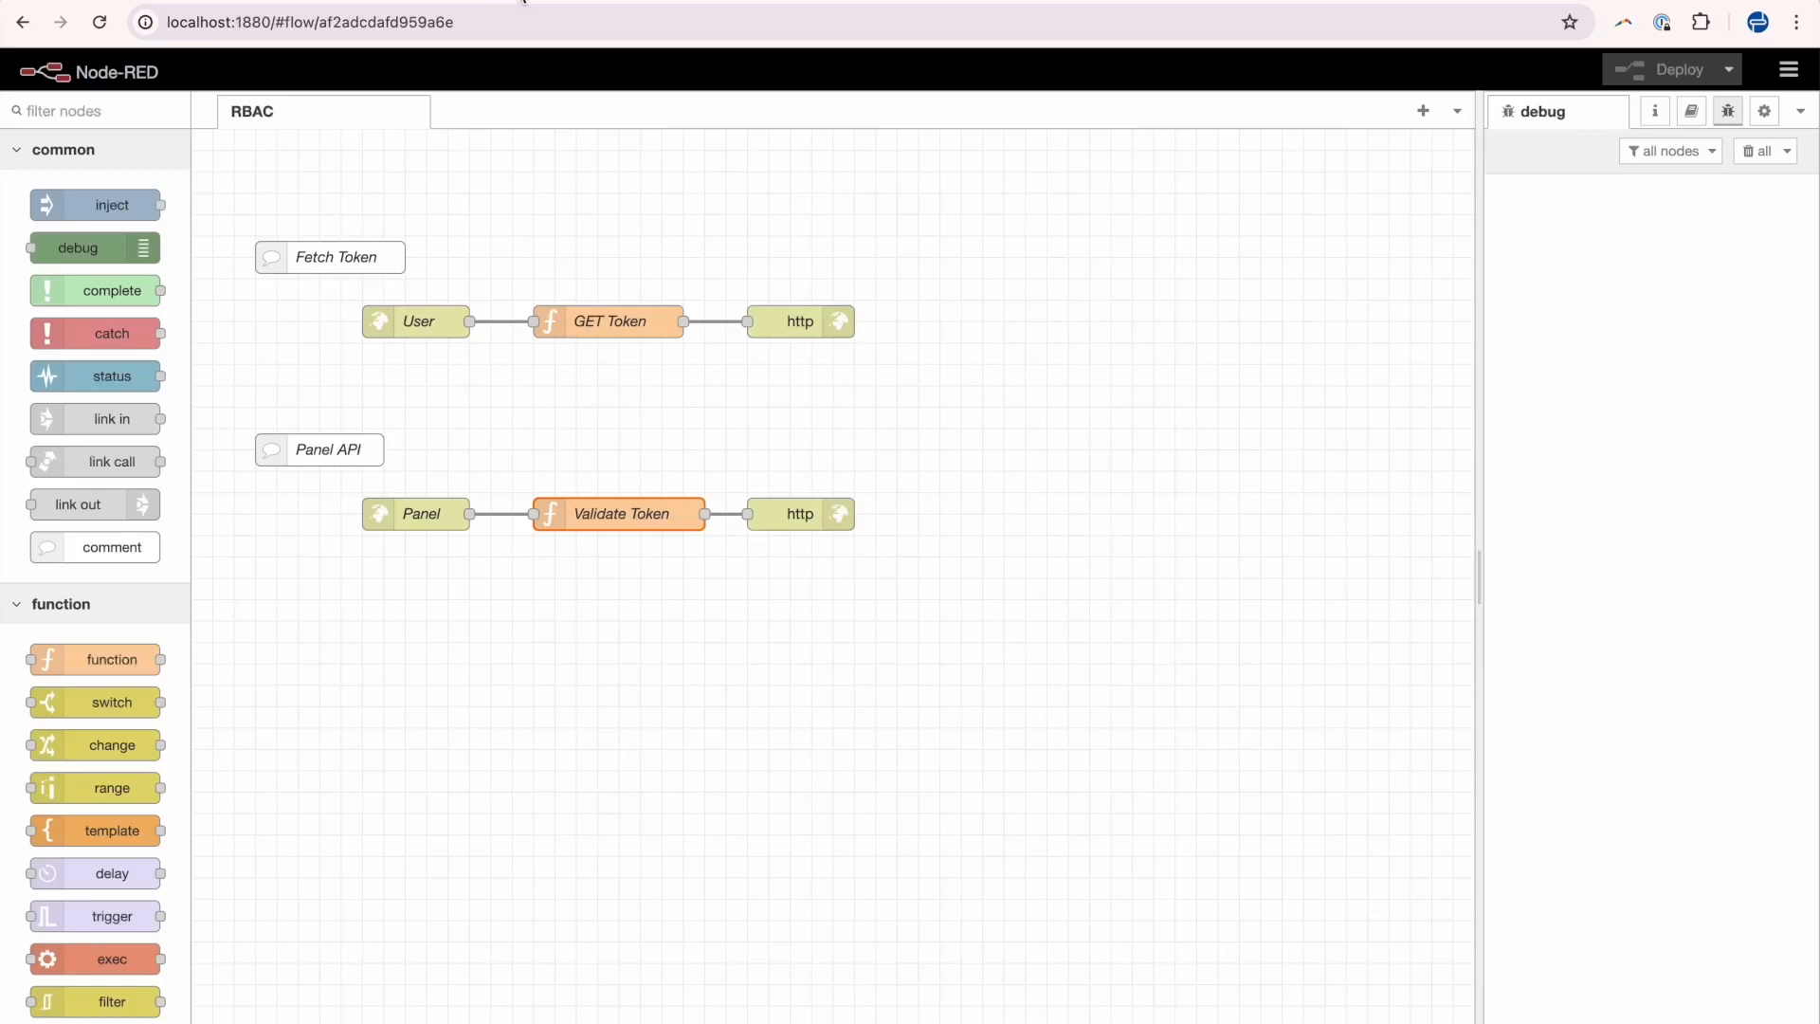
pyautogui.doubleClick(626, 316)
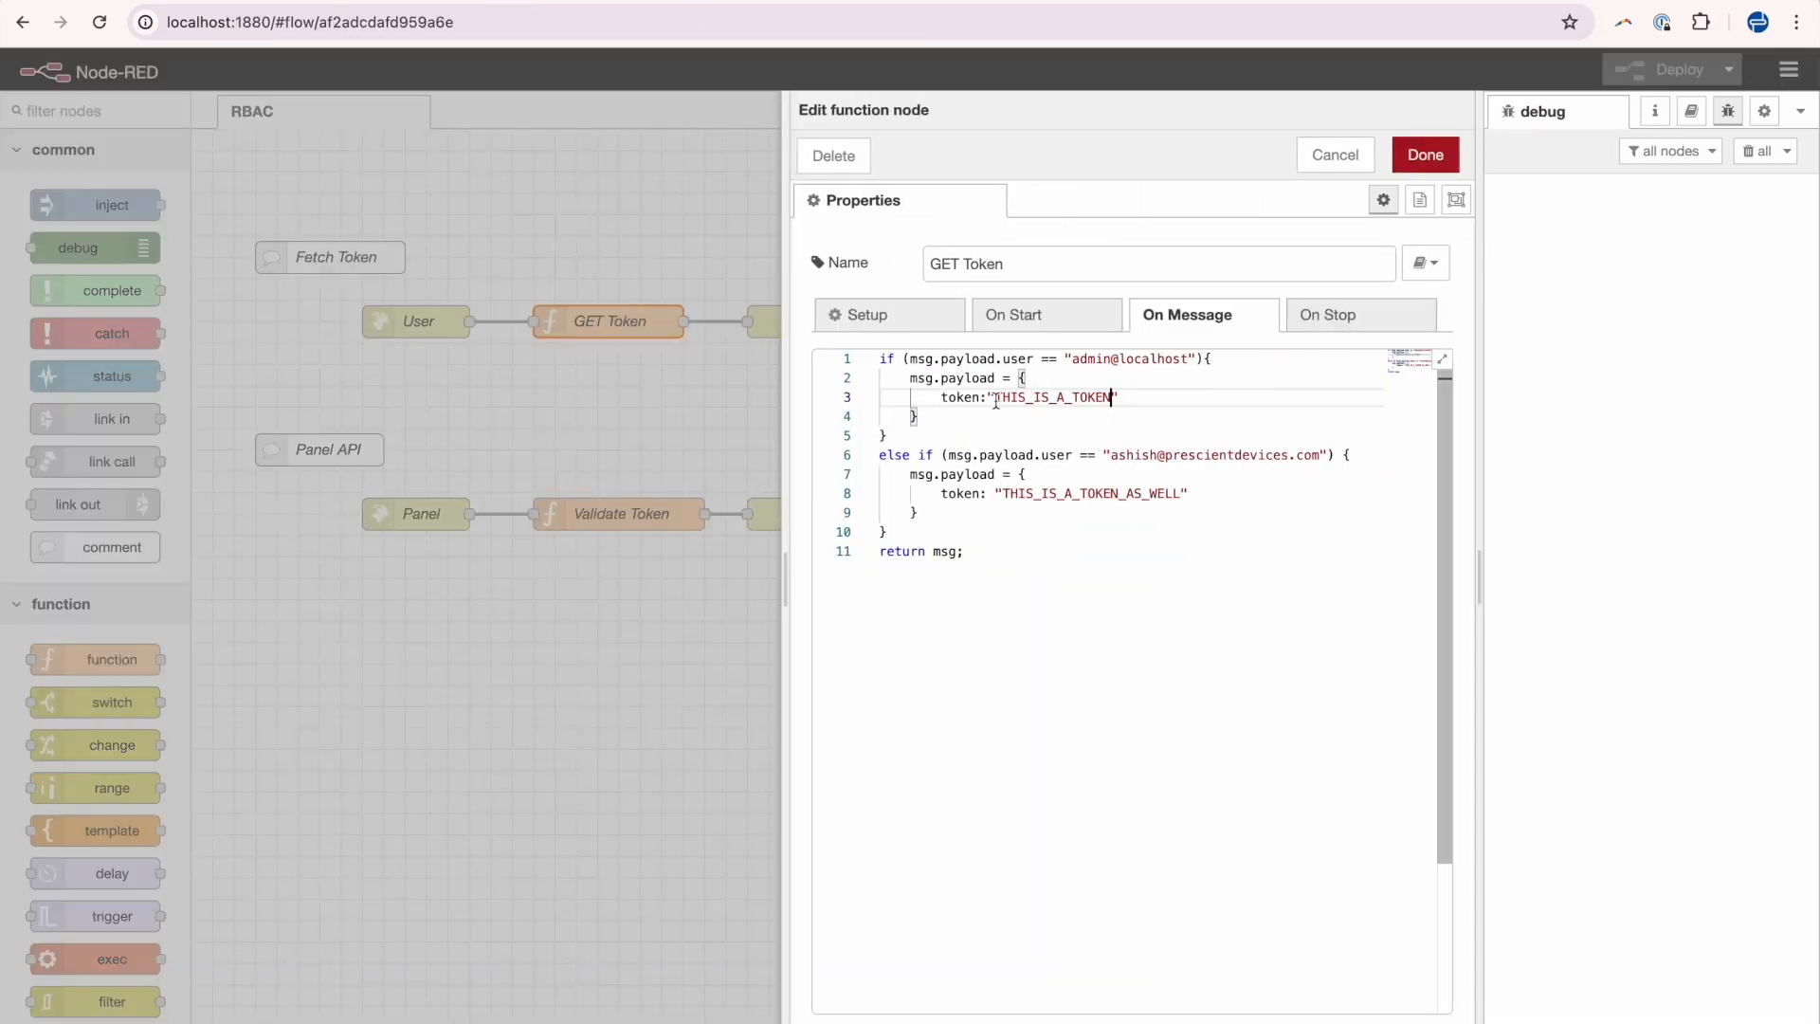
pyautogui.moveTo(879, 359); pyautogui.dragTo(942, 541)
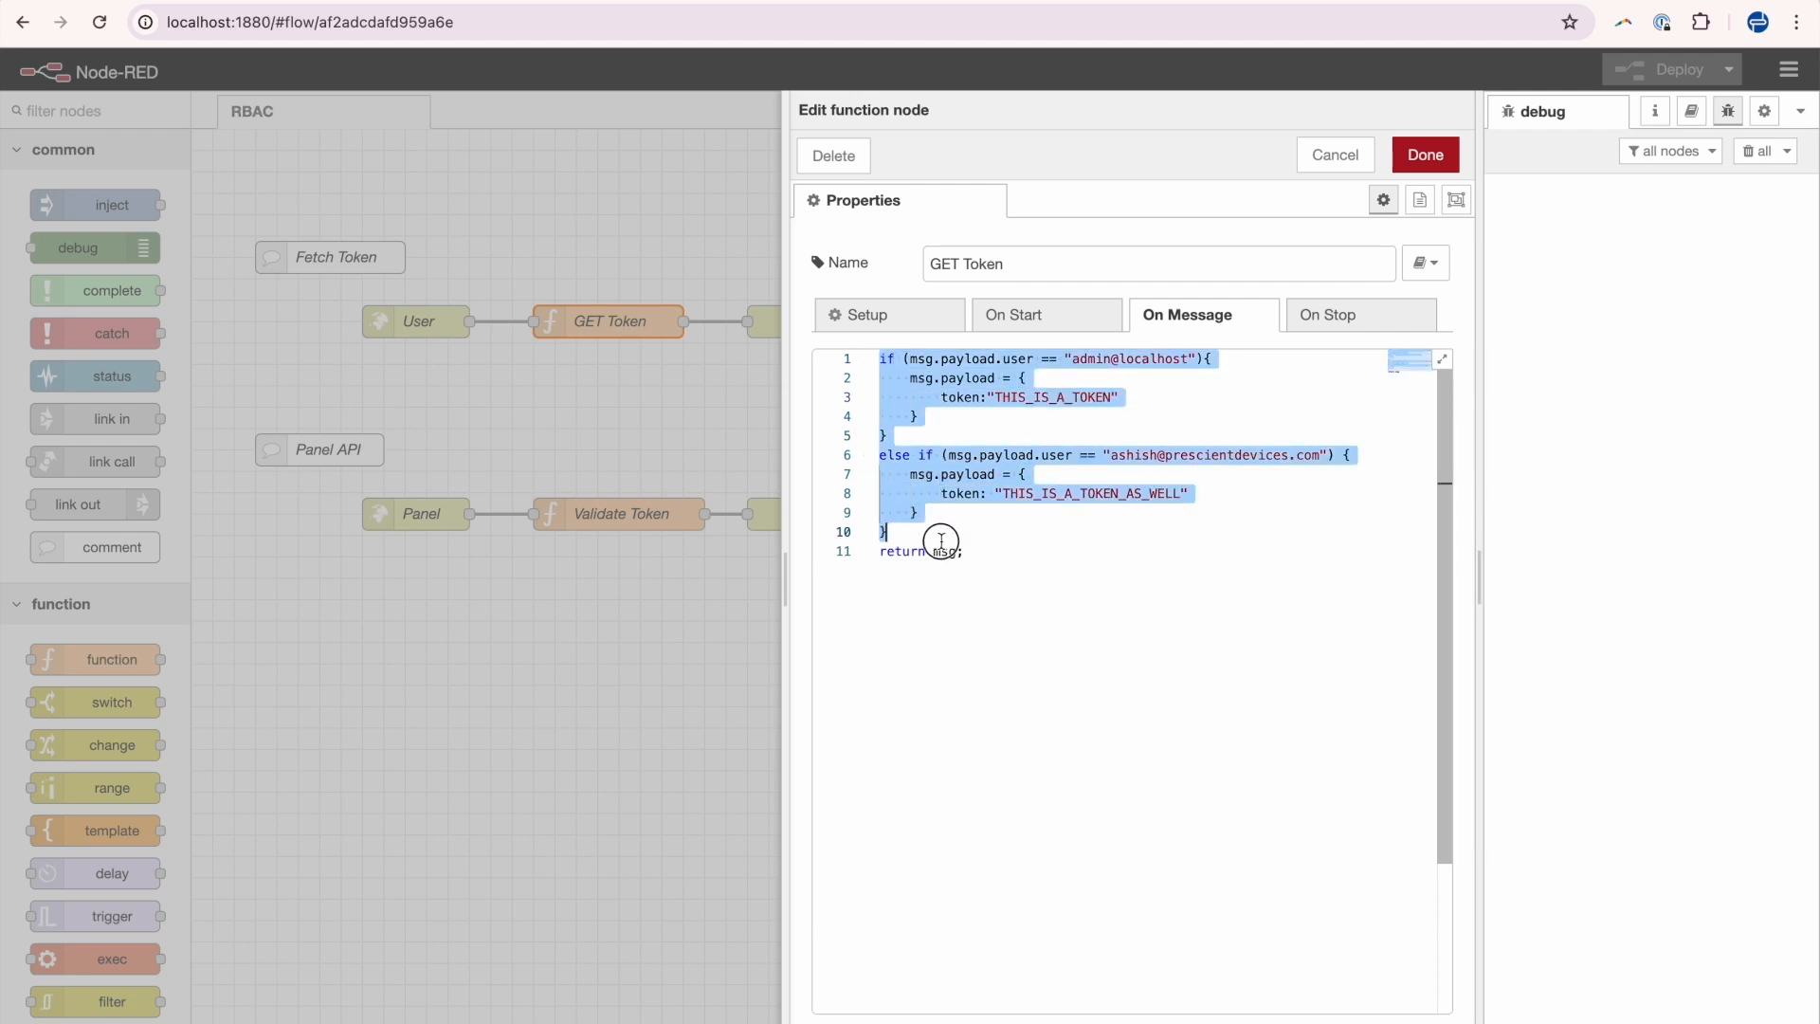
pyautogui.moveTo(1166, 456); pyautogui.dragTo(1289, 457)
pyautogui.moveTo(942, 493); pyautogui.dragTo(1190, 494)
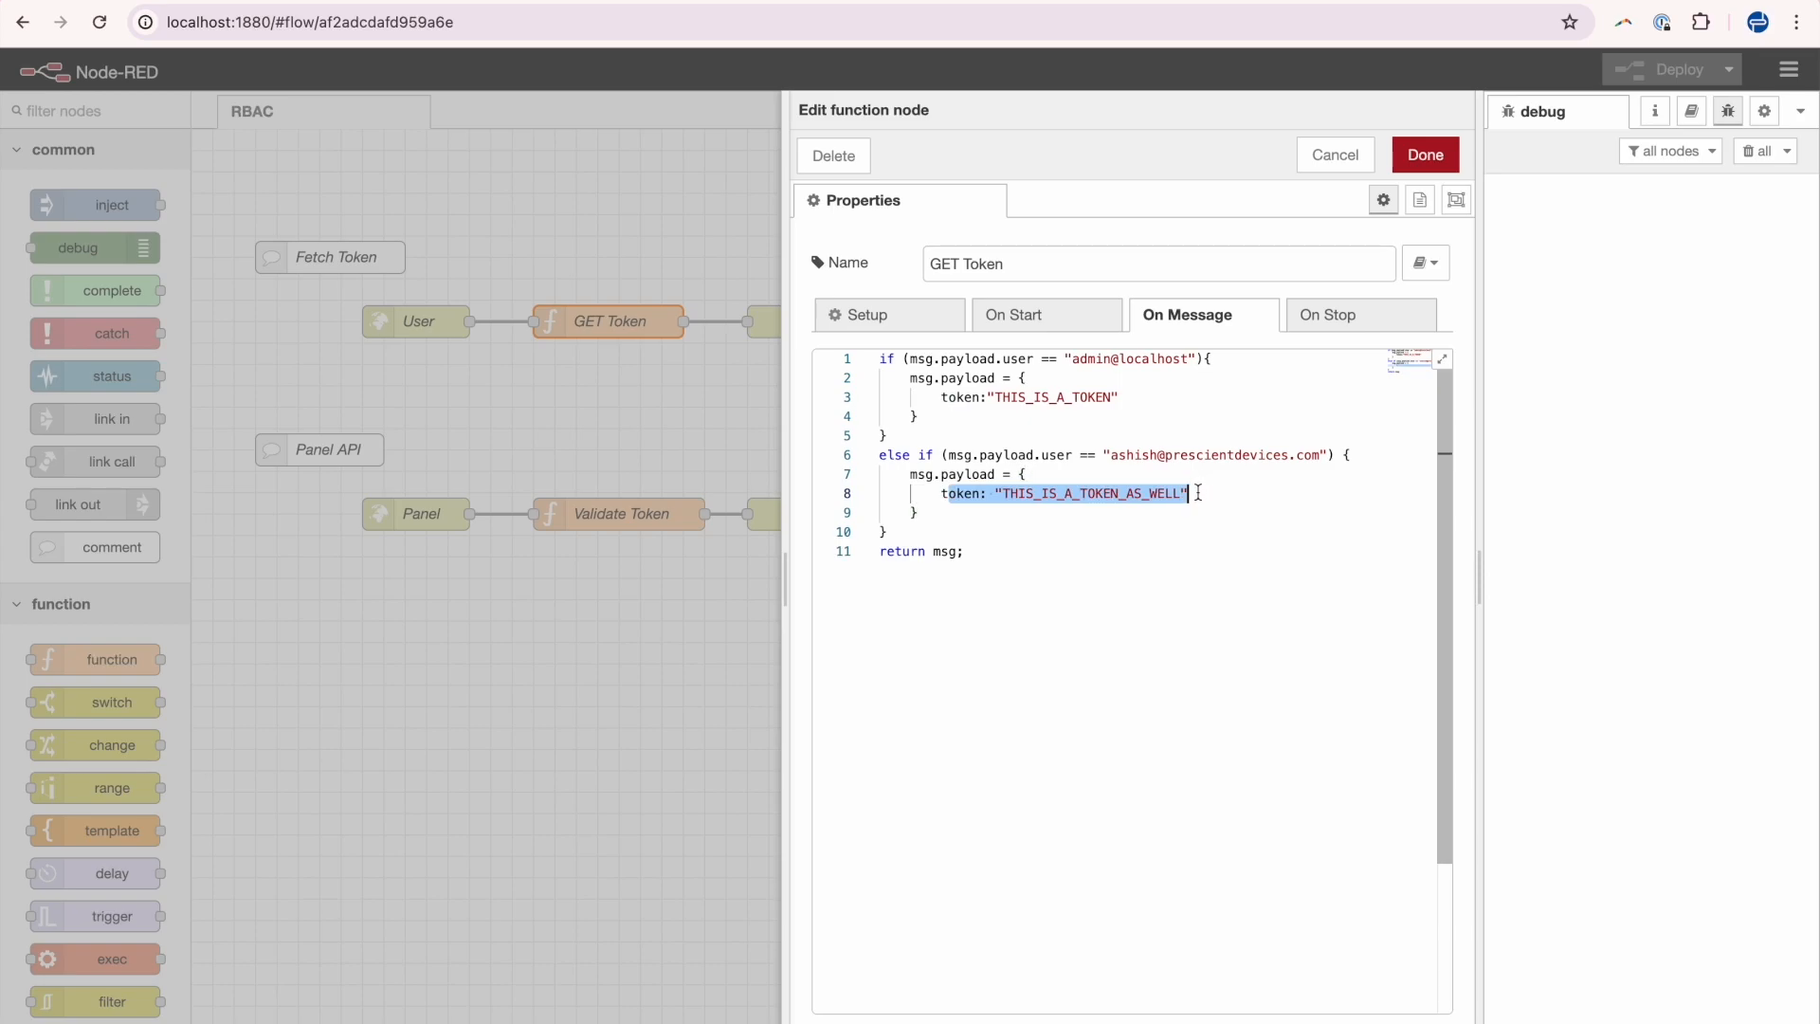
# Switch back to the Grafana dashboard, then to the RBAC Grafana architecture diagram.
pyautogui.hotkey('ctrl', 'Tab')
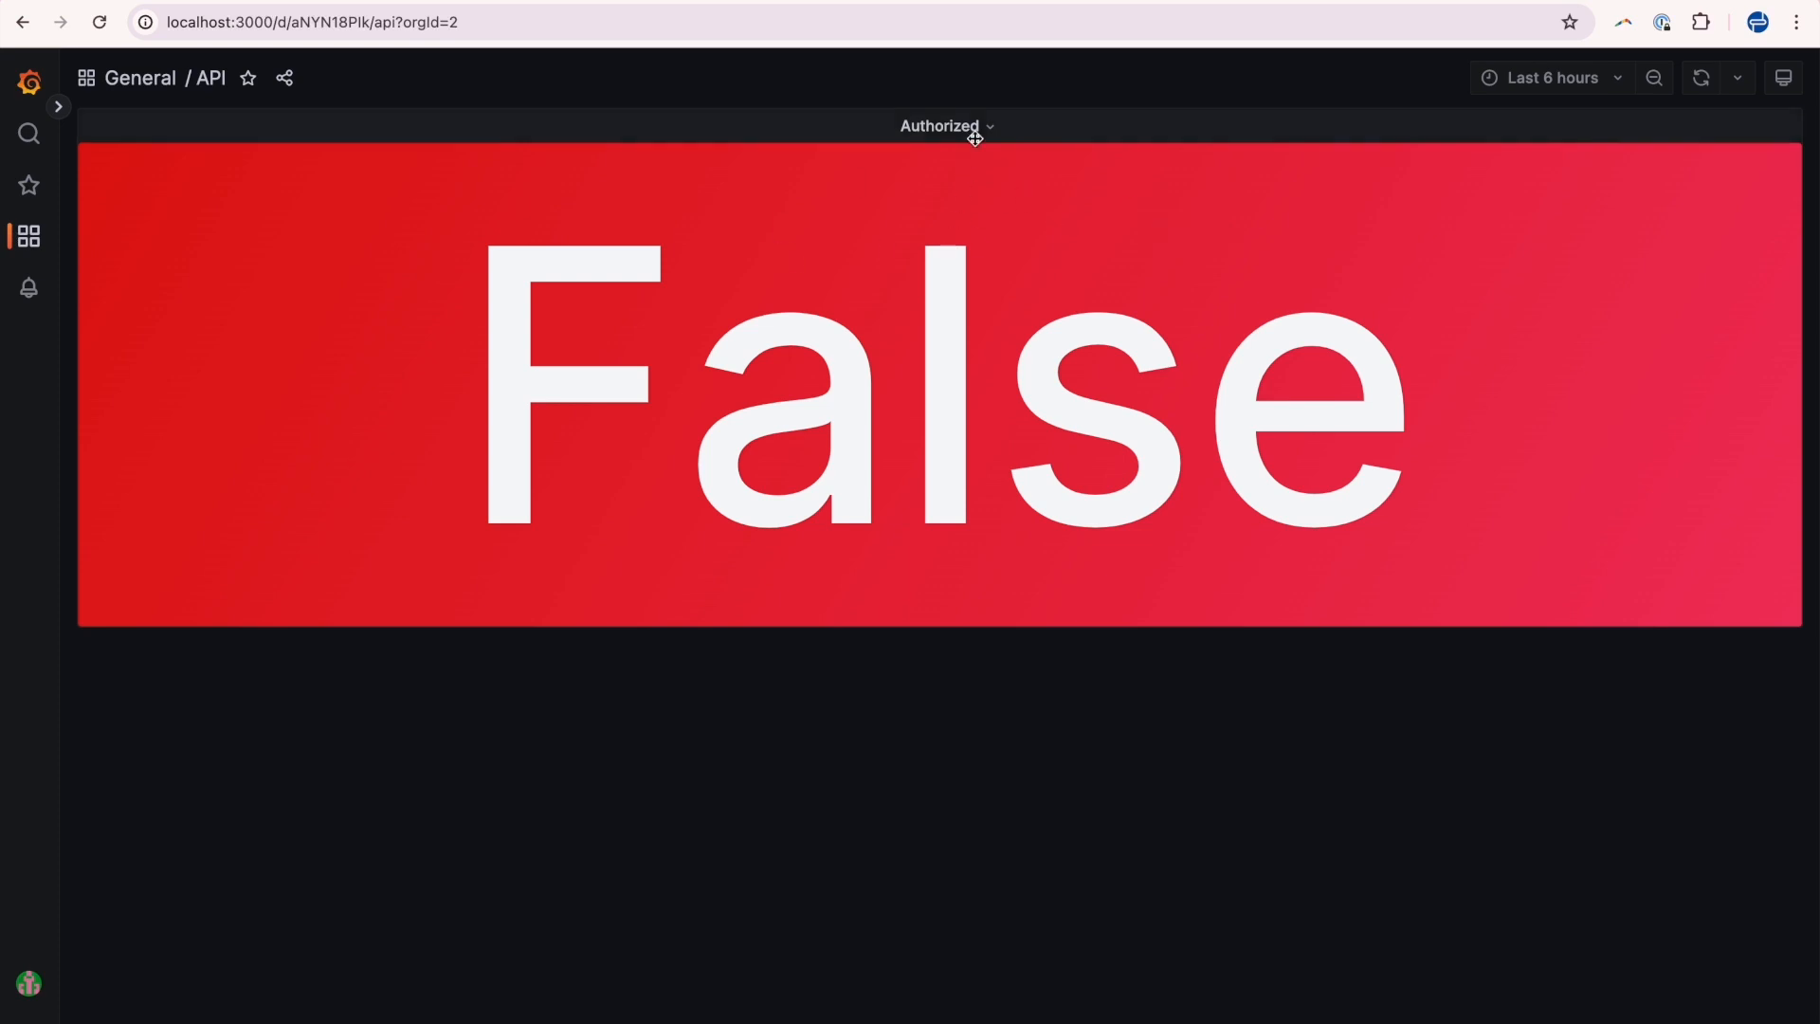
pyautogui.click(520, 1)
pyautogui.click(678, 2)
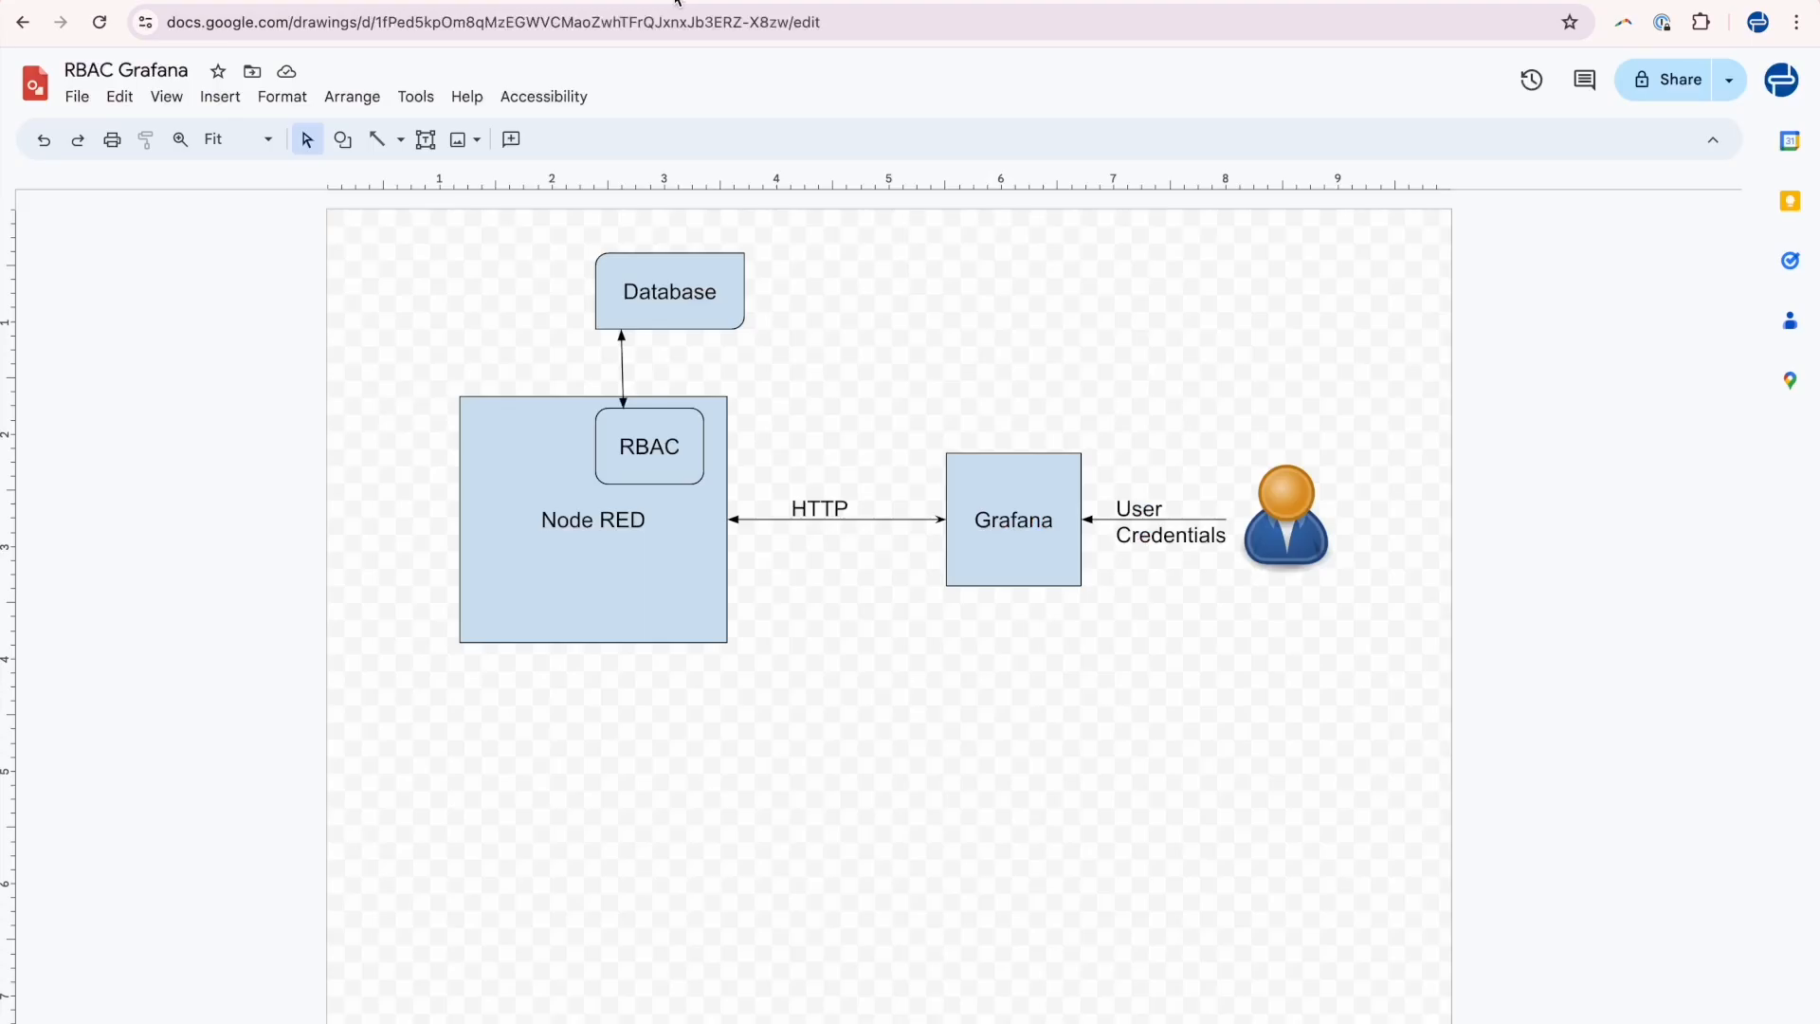